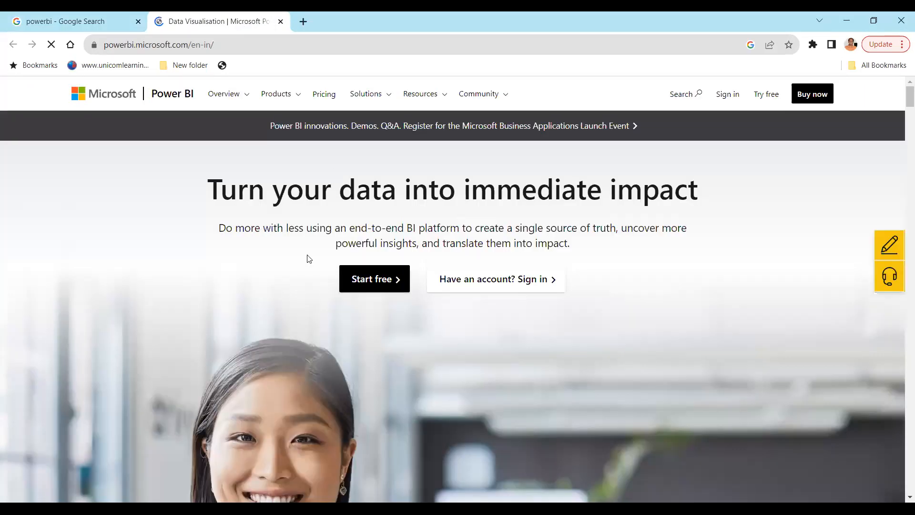
# - Open the Power BI Desktop product page on the Power BI website and look over its download options and report preview
pyautogui.scroll(-2, 350, 230)
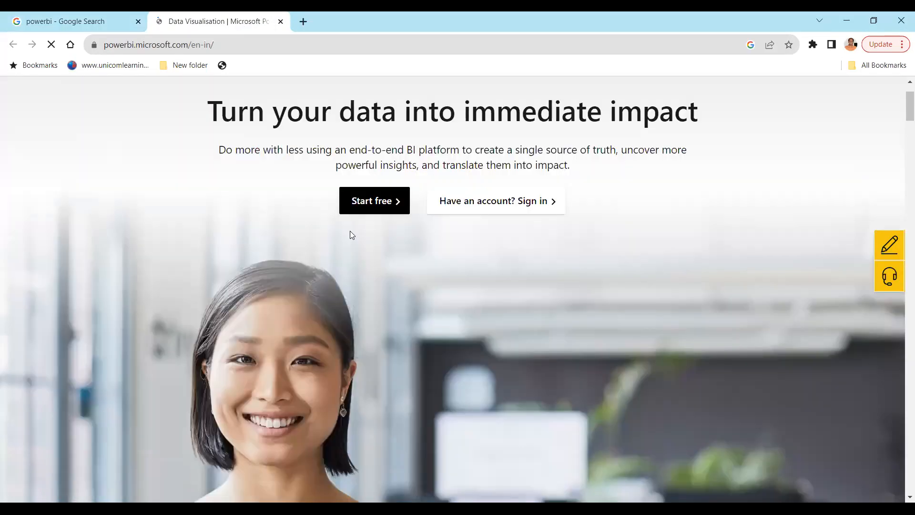
pyautogui.scroll(1, 350, 231)
pyautogui.scroll(1, 408, 204)
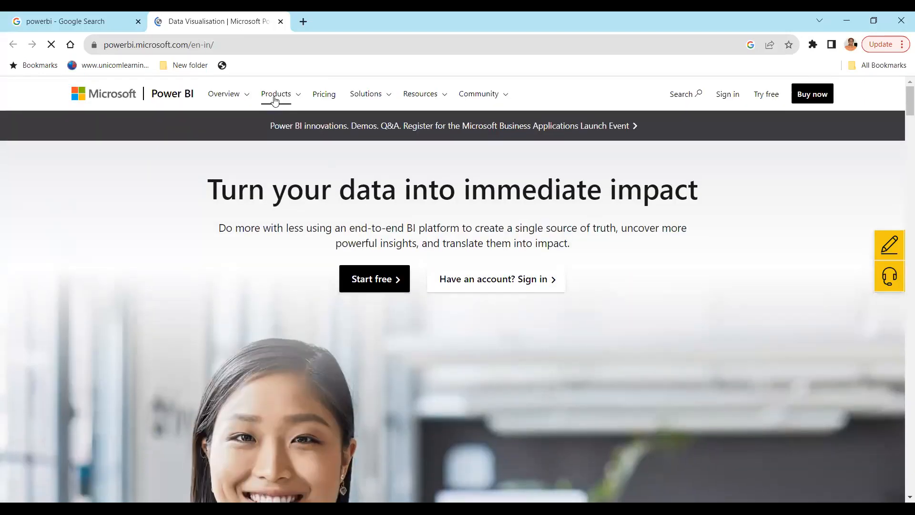
pyautogui.click(296, 98)
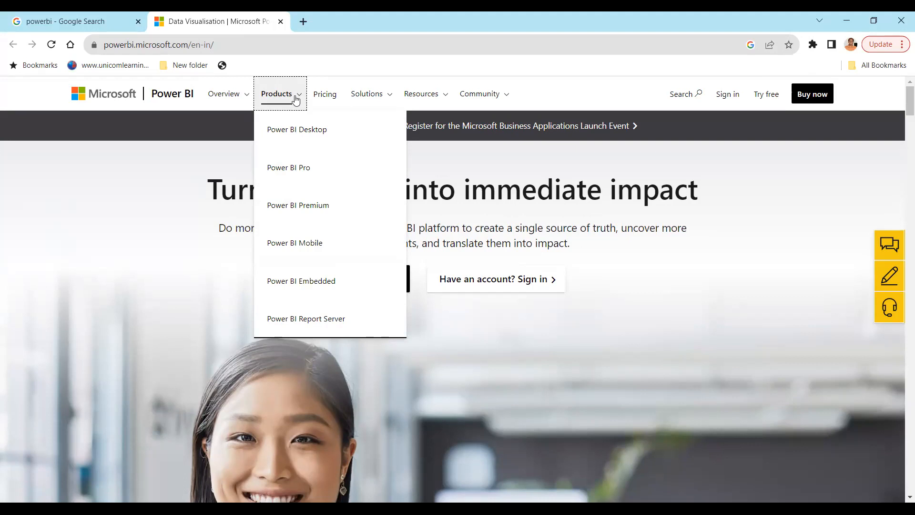
pyautogui.keyDown('ctrl'); pyautogui.click(315, 130); pyautogui.keyUp('ctrl')
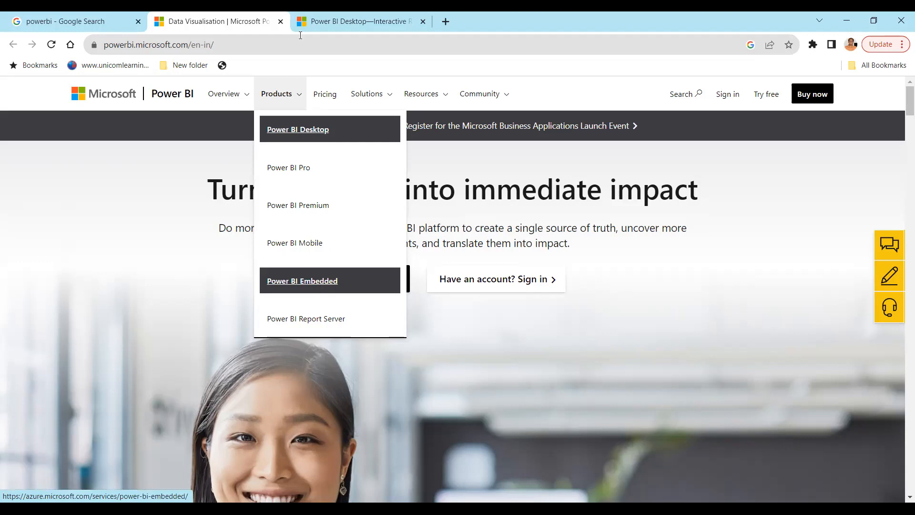
pyautogui.click(326, 21)
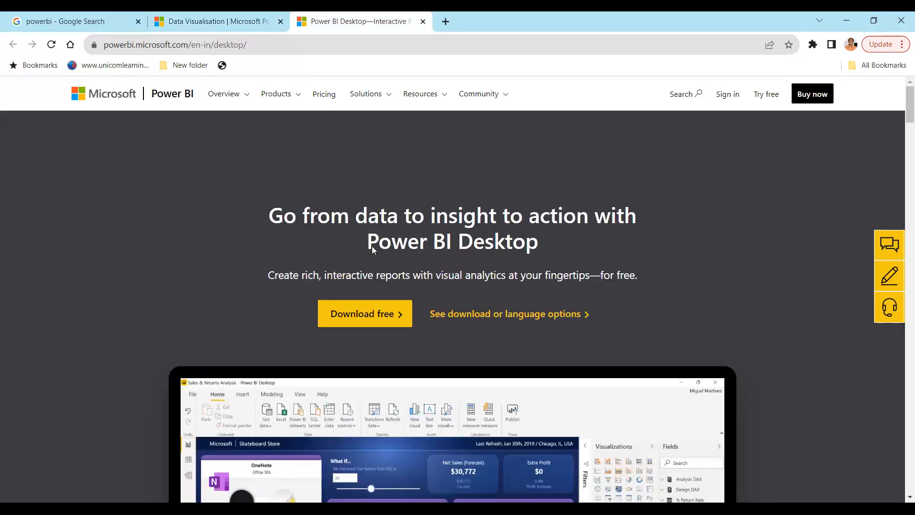
pyautogui.scroll(-3, 372, 246)
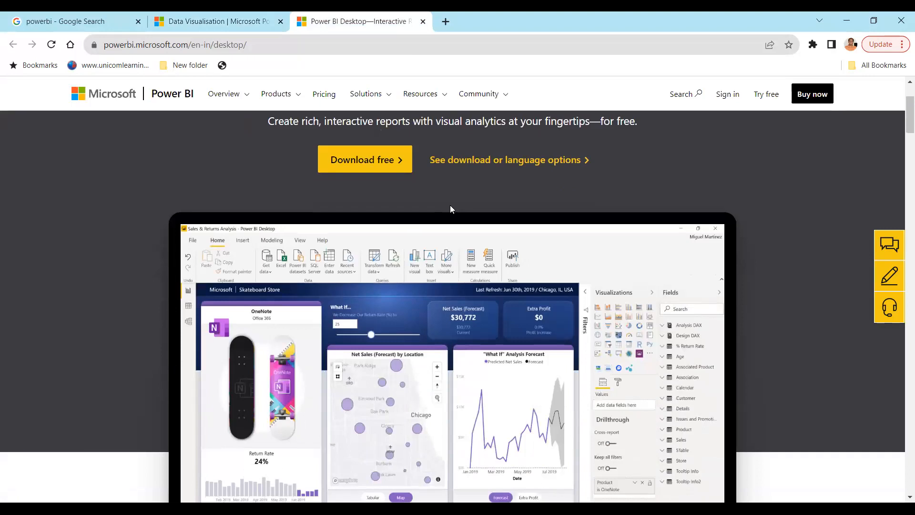
pyautogui.scroll(-2, 449, 205)
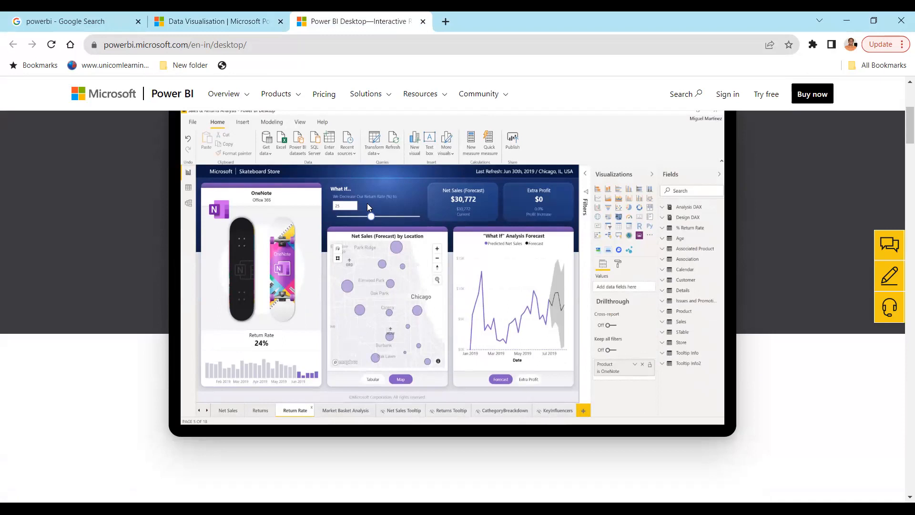
pyautogui.scroll(5, 367, 203)
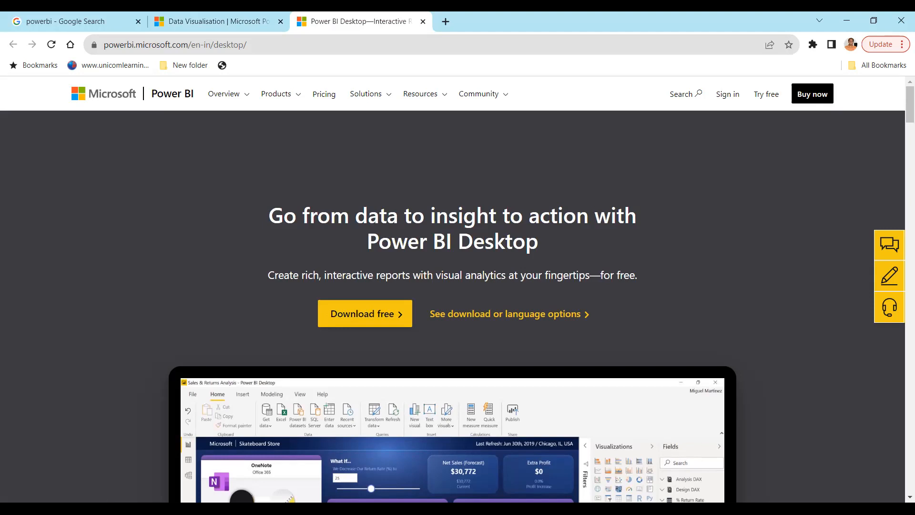
# - Search Windows for "power" and launch the installed Power BI Desktop application
pyautogui.hotkey('alt', 'Tab')
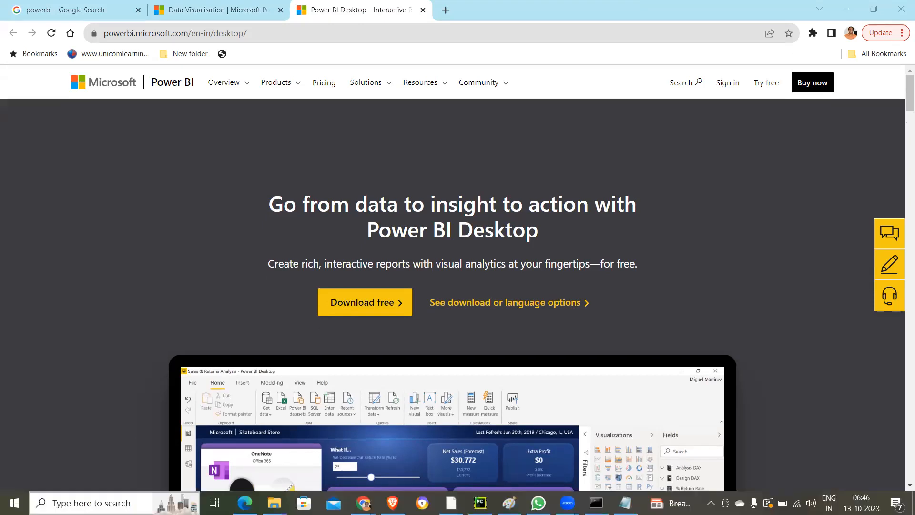
pyautogui.click(115, 503)
pyautogui.write('power')
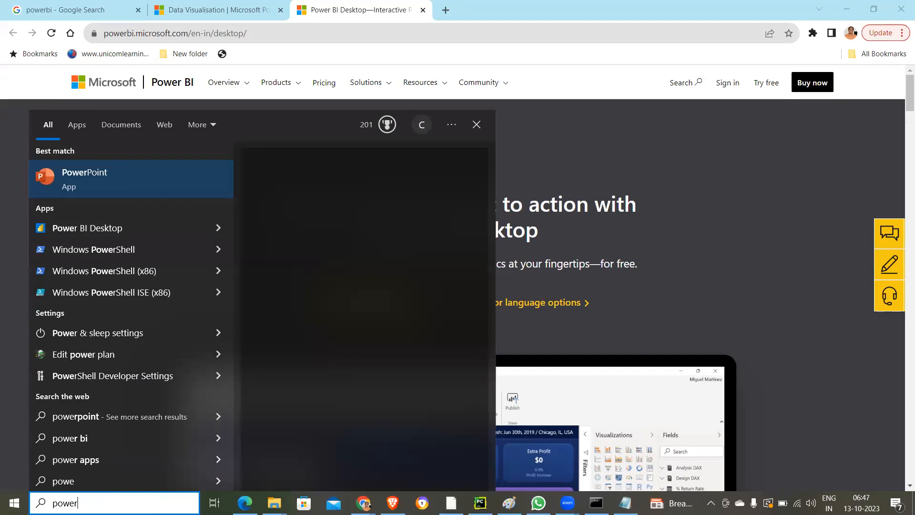
pyautogui.click(75, 228)
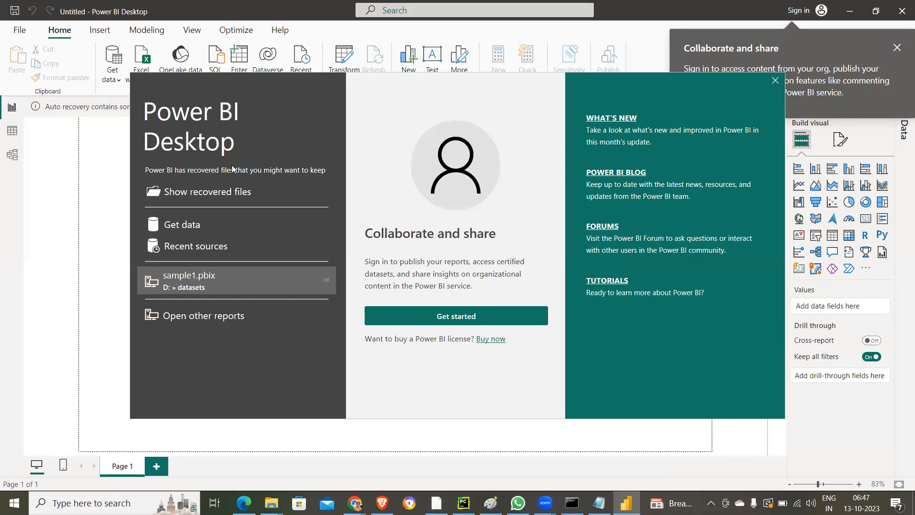
# - Open Get Data from the start screen and browse the full list of available data source connectors
pyautogui.click(173, 230)
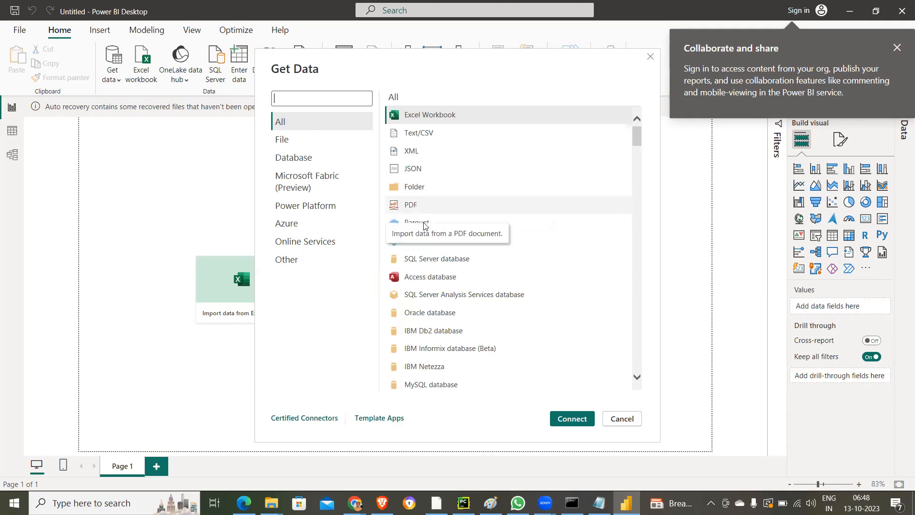
pyautogui.scroll(-3, 445, 327)
pyautogui.scroll(-5, 445, 327)
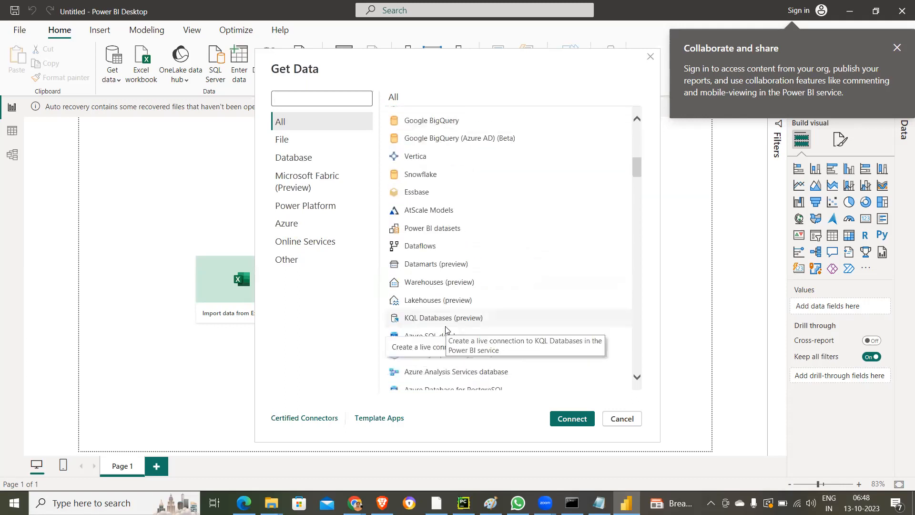
pyautogui.scroll(-7, 446, 329)
pyautogui.scroll(-10, 446, 329)
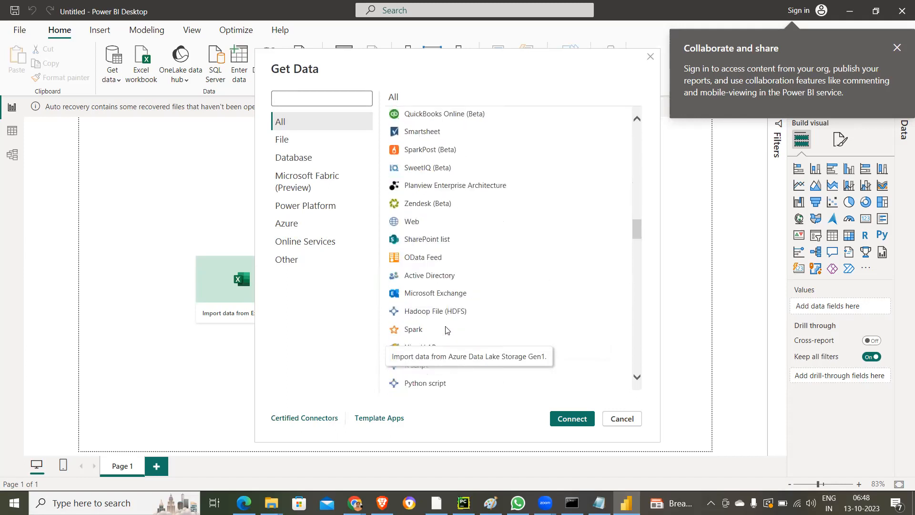
pyautogui.scroll(-4, 462, 298)
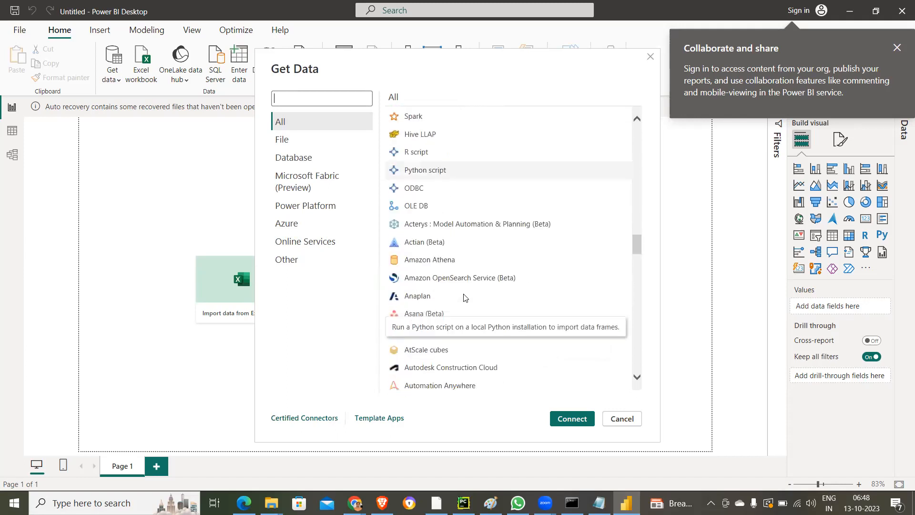
pyautogui.scroll(-10, 465, 298)
pyautogui.scroll(-9, 464, 298)
pyautogui.scroll(-10, 464, 298)
pyautogui.scroll(-3, 465, 297)
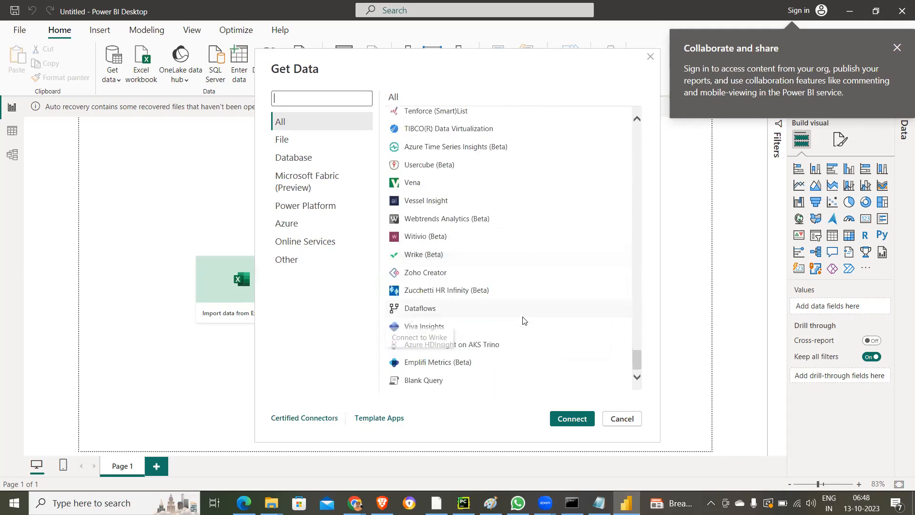
pyautogui.moveTo(638, 365); pyautogui.dragTo(648, 127)
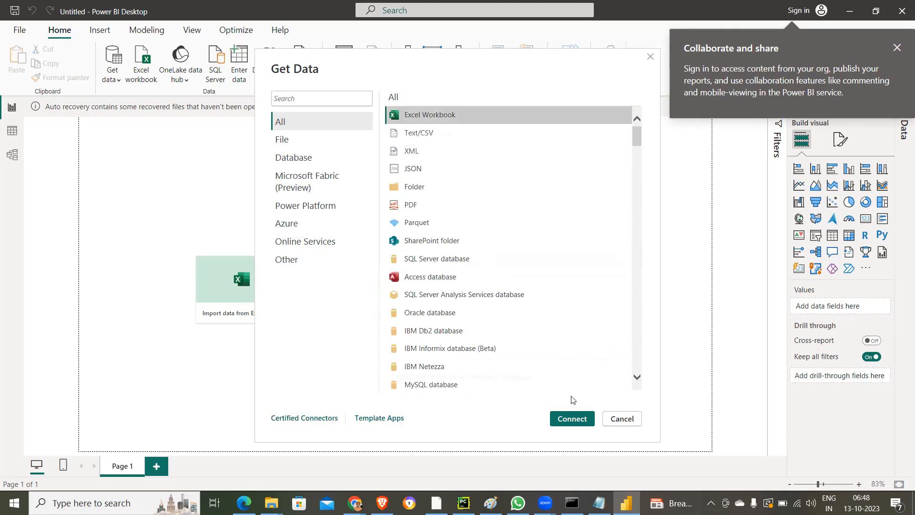
# - Connect to the Excel workbook Superstore_Excel in D:\datasets\OnlineRetail and open its Superstore sheet for transformation in Power Query Editor
pyautogui.click(572, 419)
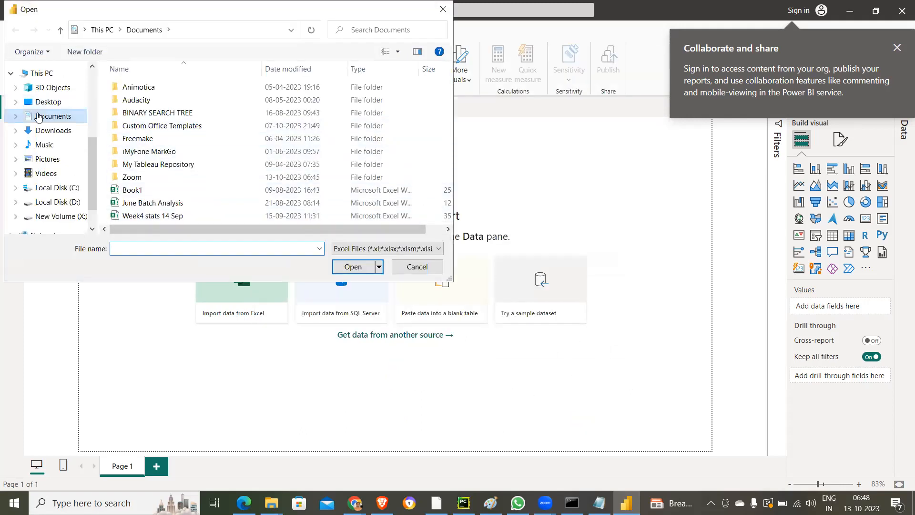
pyautogui.click(50, 201)
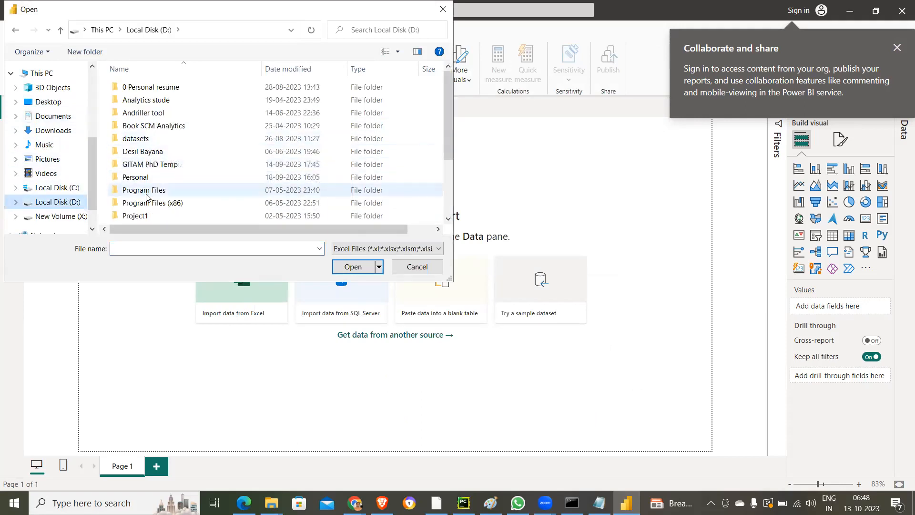
pyautogui.click(141, 139)
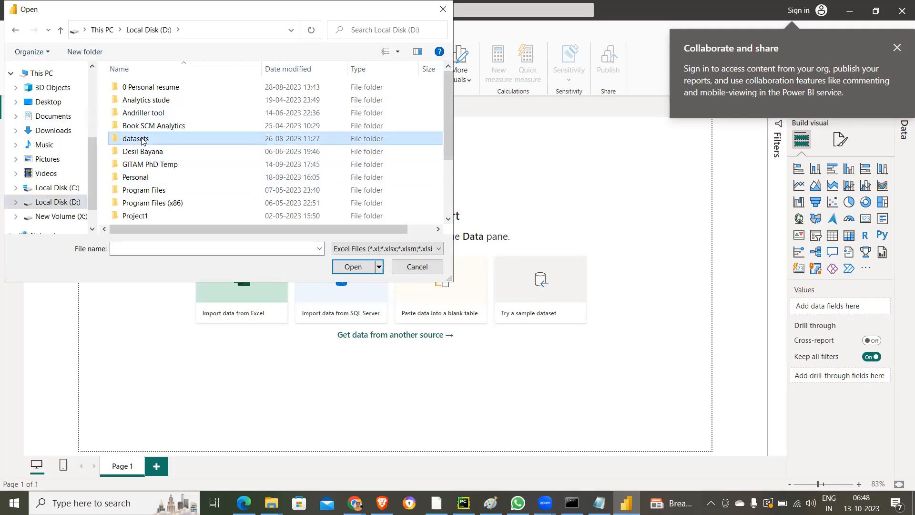
pyautogui.doubleClick(141, 138)
pyautogui.doubleClick(151, 113)
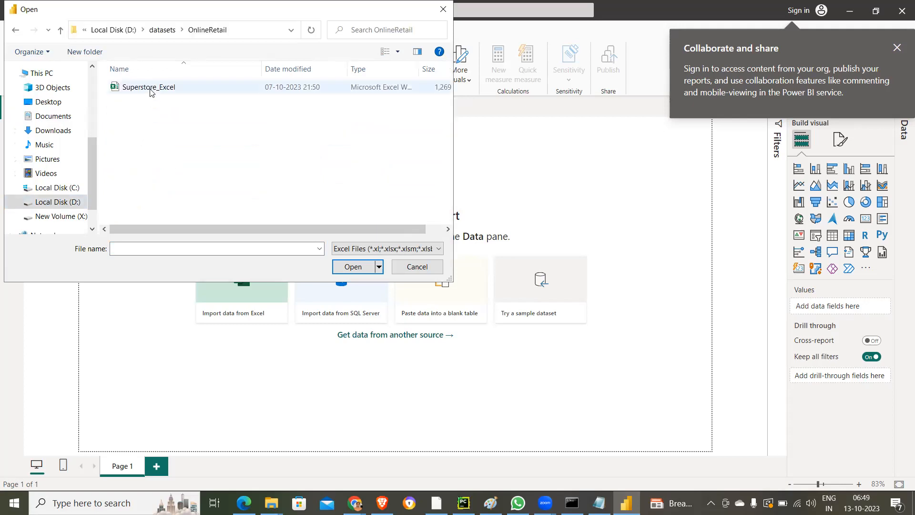
pyautogui.click(150, 89)
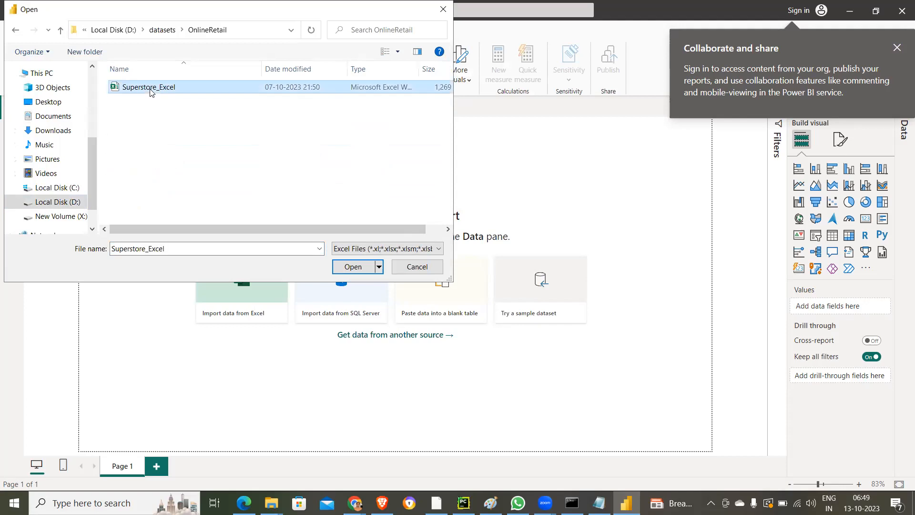
pyautogui.doubleClick(151, 88)
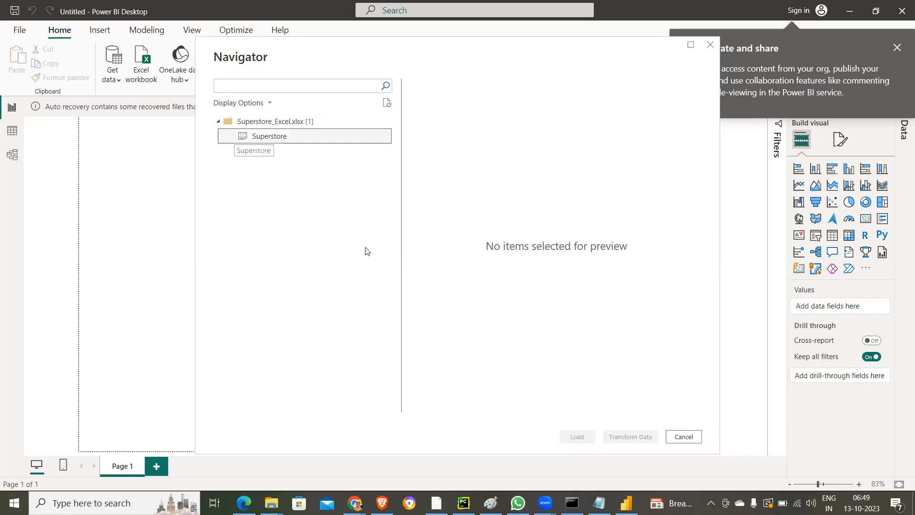
pyautogui.press('space')
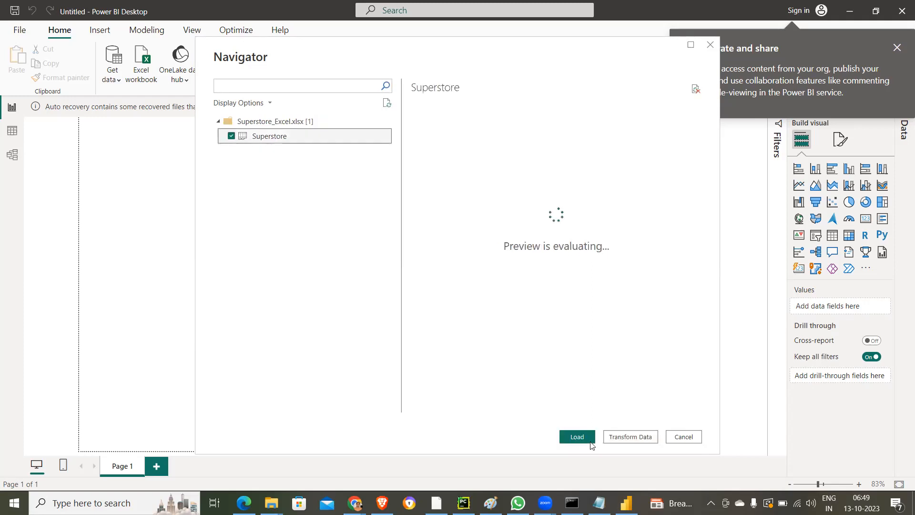
pyautogui.click(631, 436)
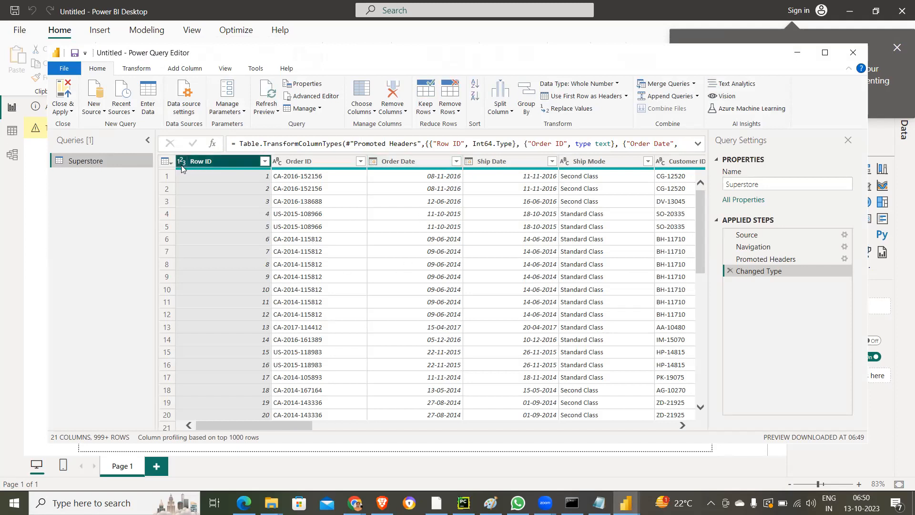
# - Examine the Superstore table's rows and columns through to Profit, including the filter values of the Discount column
pyautogui.scroll(-4, 263, 209)
pyautogui.scroll(3, 263, 213)
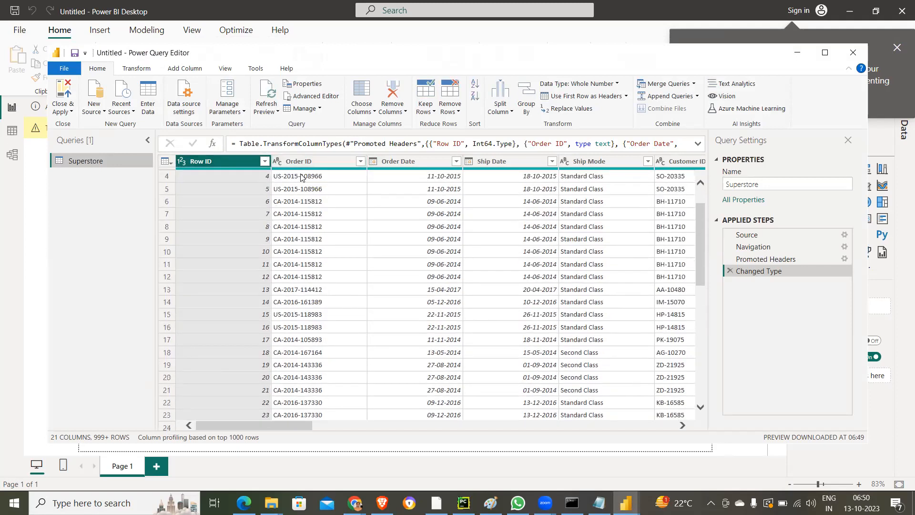
pyautogui.scroll(-2, 304, 186)
pyautogui.scroll(3, 305, 188)
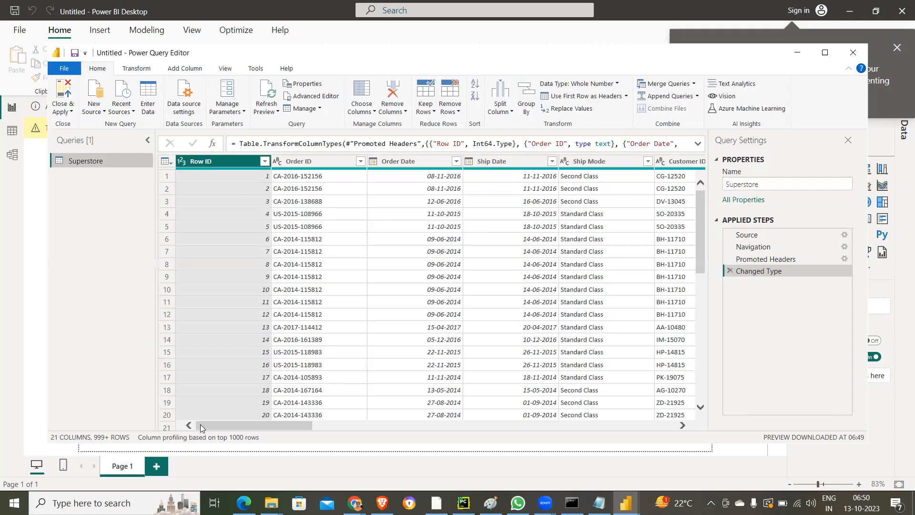
pyautogui.moveTo(220, 426); pyautogui.dragTo(527, 454)
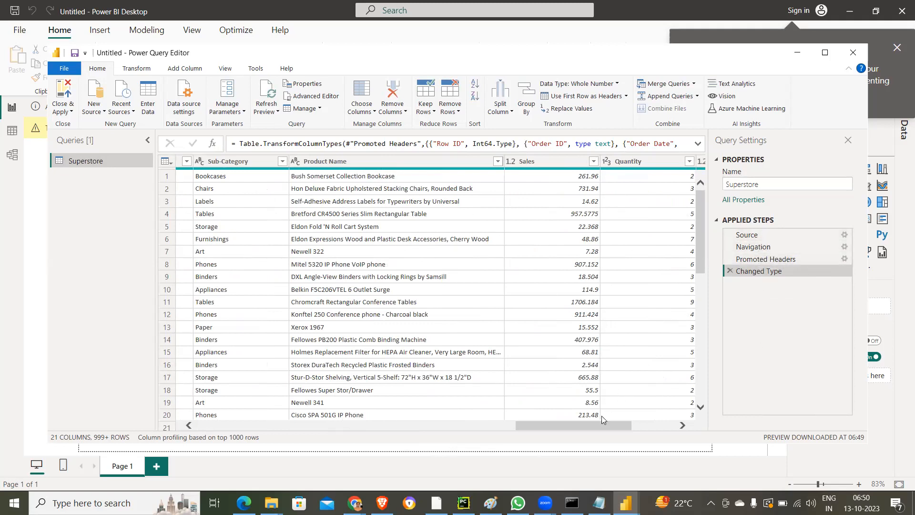
pyautogui.moveTo(599, 424); pyautogui.dragTo(693, 431)
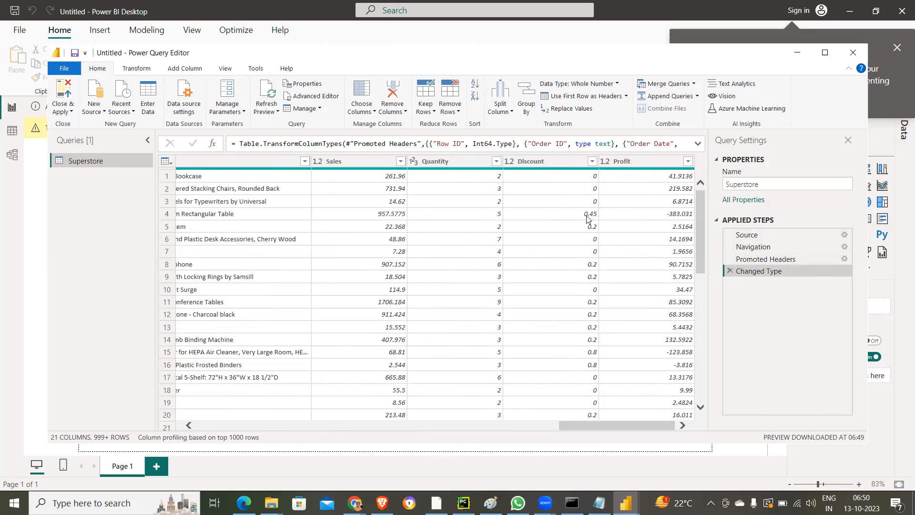
pyautogui.click(591, 161)
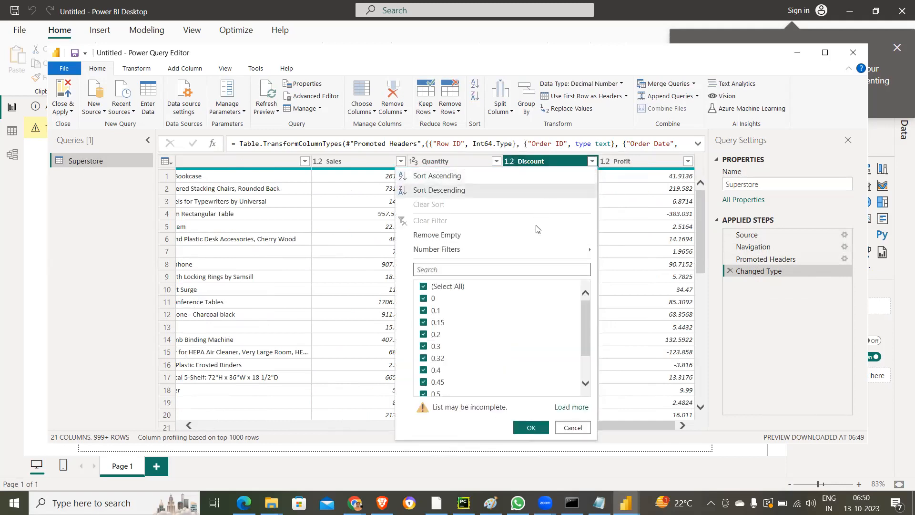
pyautogui.click(573, 427)
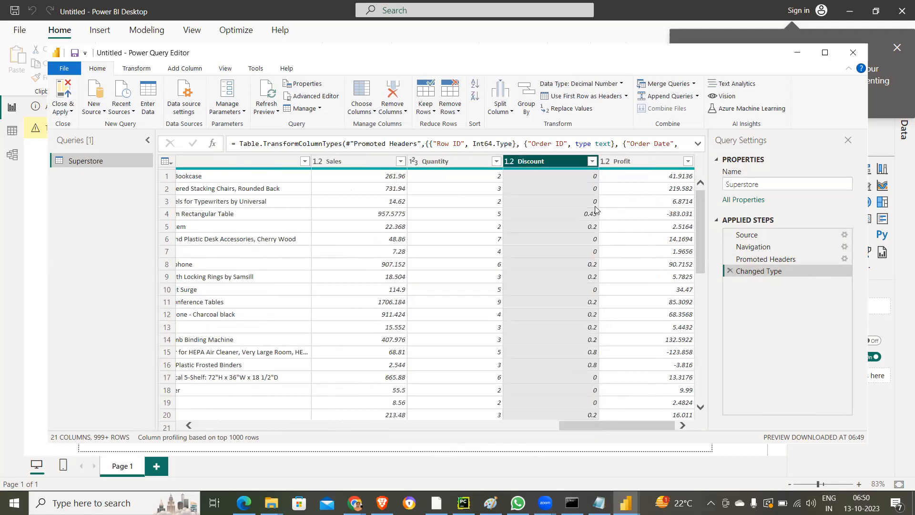
# - Change the Discount column's data type to Text, adding the conversion as a new step
pyautogui.rightClick(518, 163)
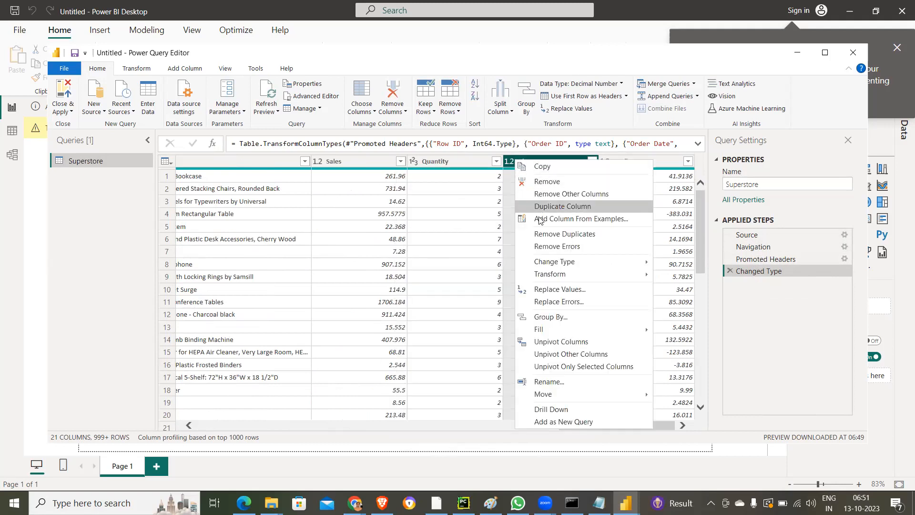
pyautogui.moveTo(544, 265)
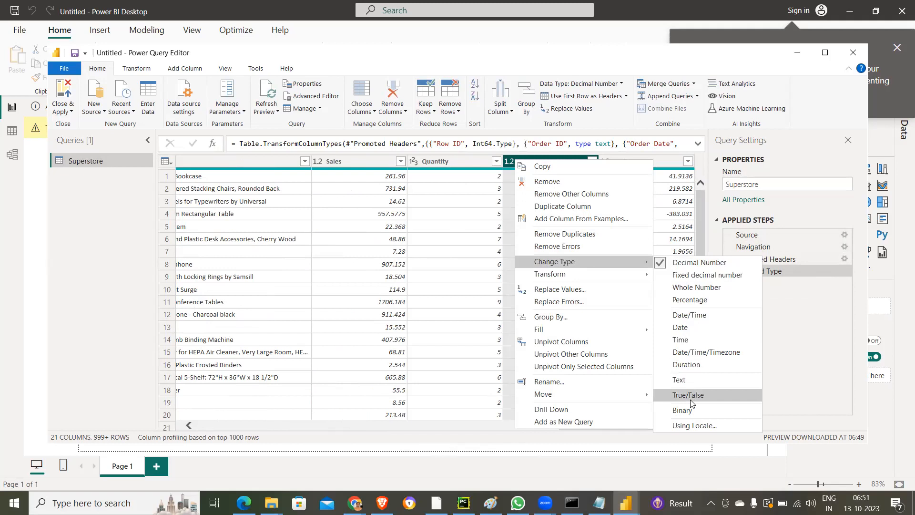
pyautogui.click(690, 380)
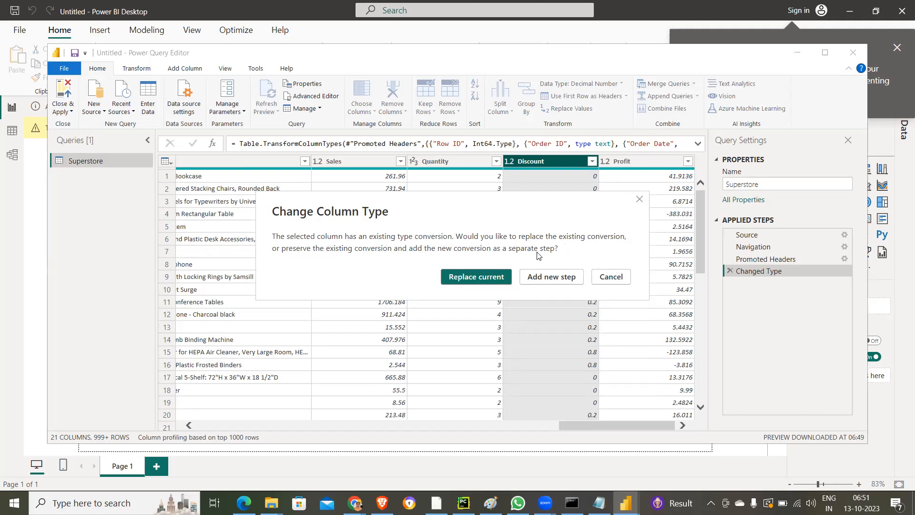
pyautogui.click(541, 277)
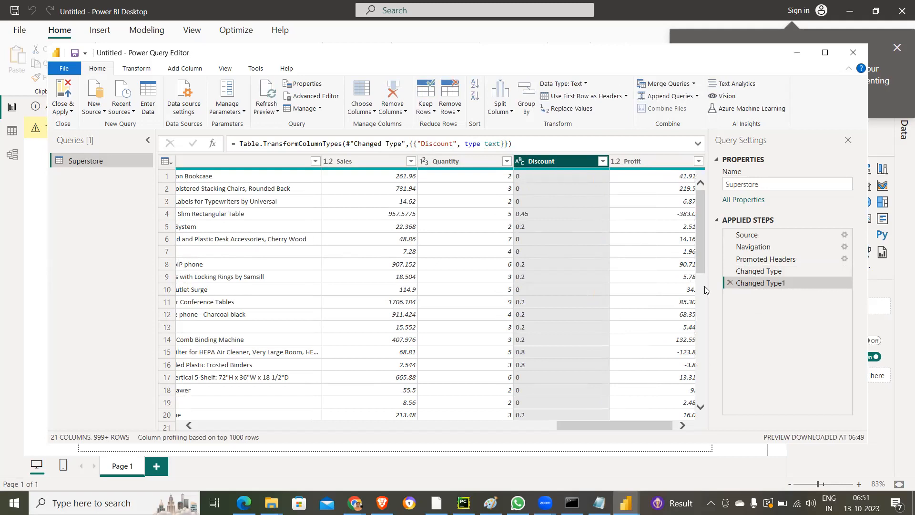
# - Delete the Discount-to-text conversion step from the query, and close and apply the Superstore query to load it into the report
pyautogui.click(730, 284)
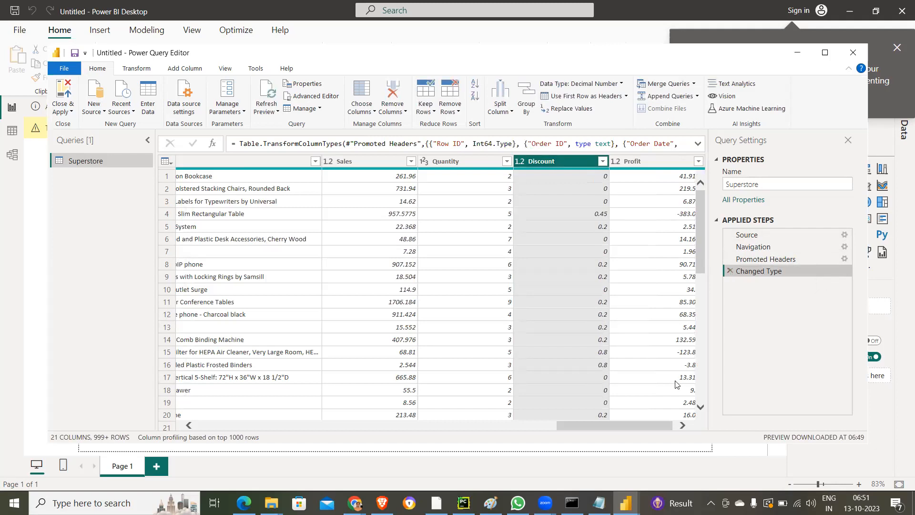
pyautogui.moveTo(637, 424); pyautogui.dragTo(684, 428)
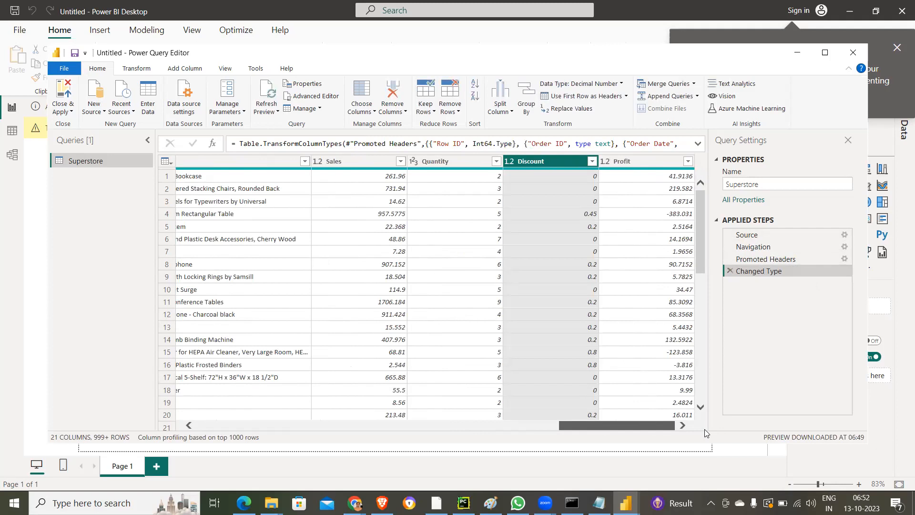
pyautogui.click(62, 98)
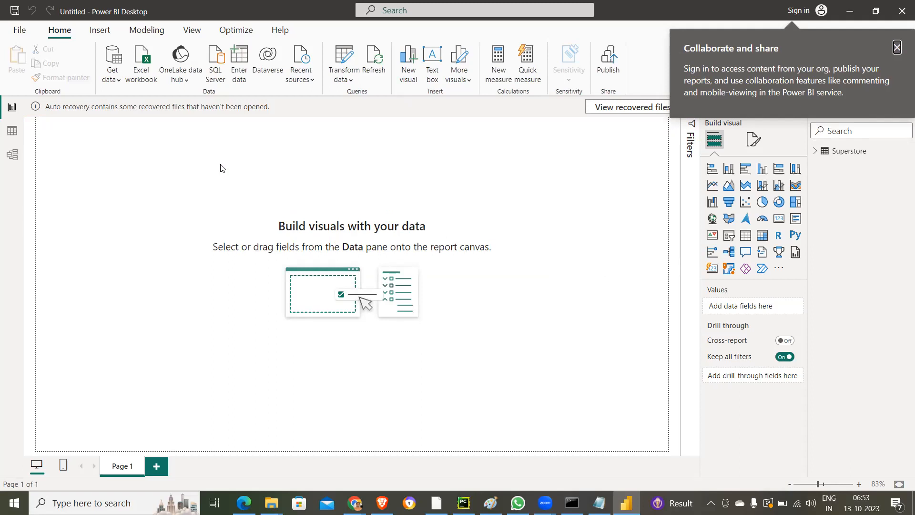
# - Show the Superstore data in Table view, dismissing the sign-in notice and the auto-recovery notice with the recovered files removed
pyautogui.click(12, 133)
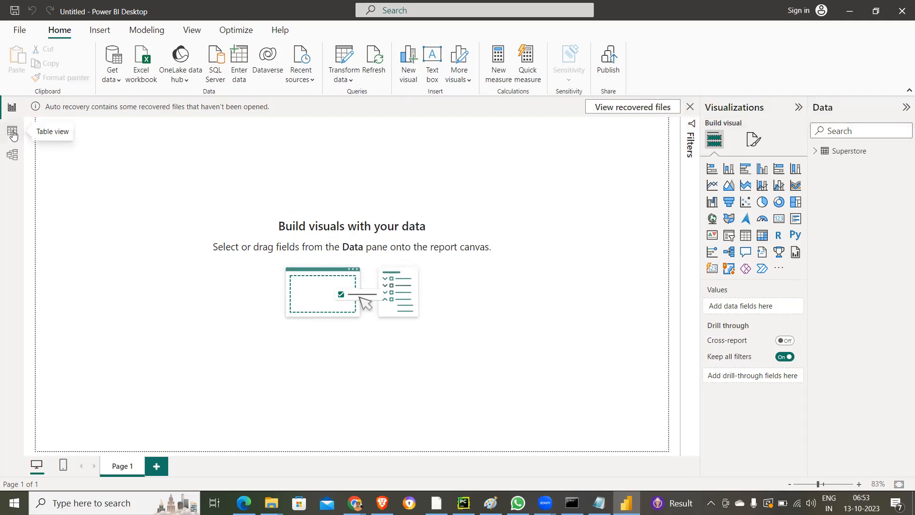
pyautogui.click(13, 133)
pyautogui.click(763, 107)
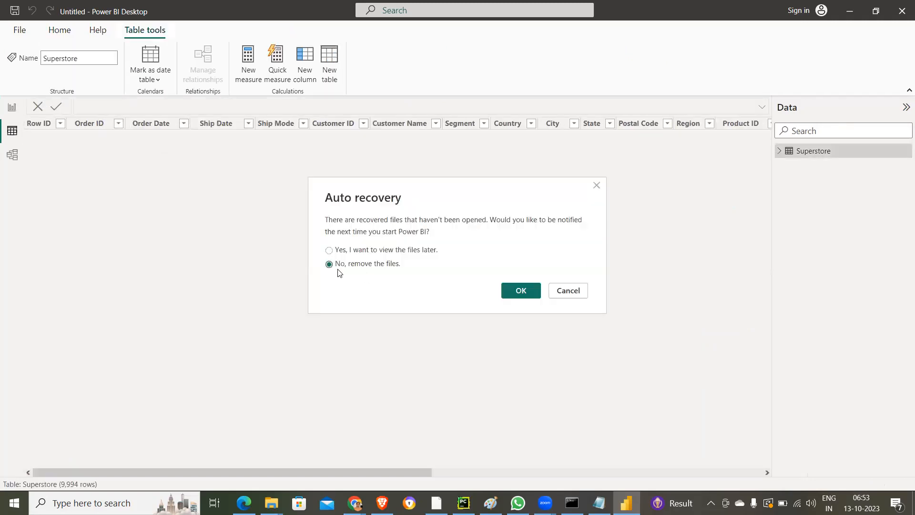
pyautogui.click(520, 290)
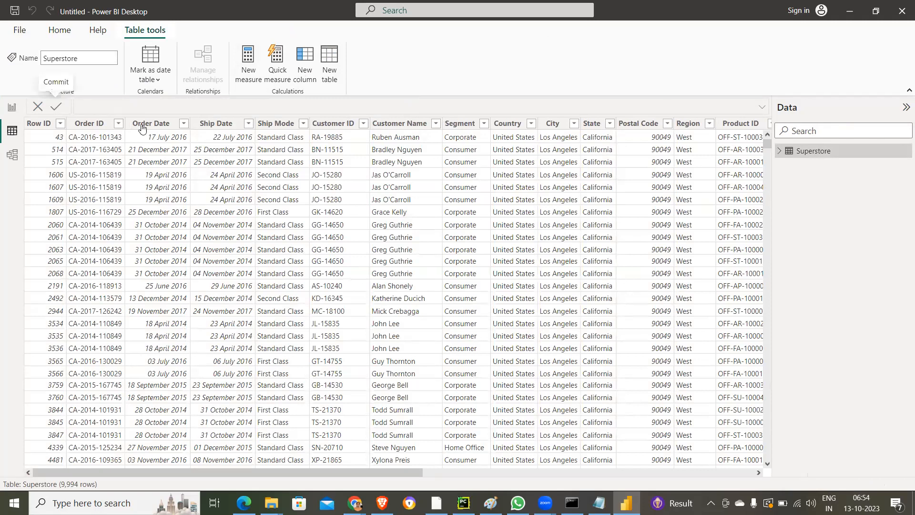
# - Return to Report view, expand the Superstore fields, and add a stacked bar chart enlarged on the canvas
pyautogui.click(12, 107)
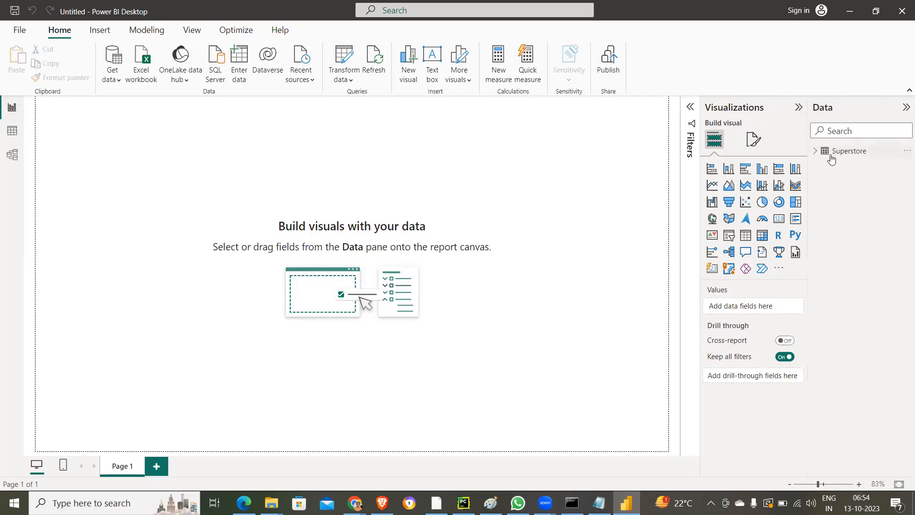
pyautogui.click(816, 152)
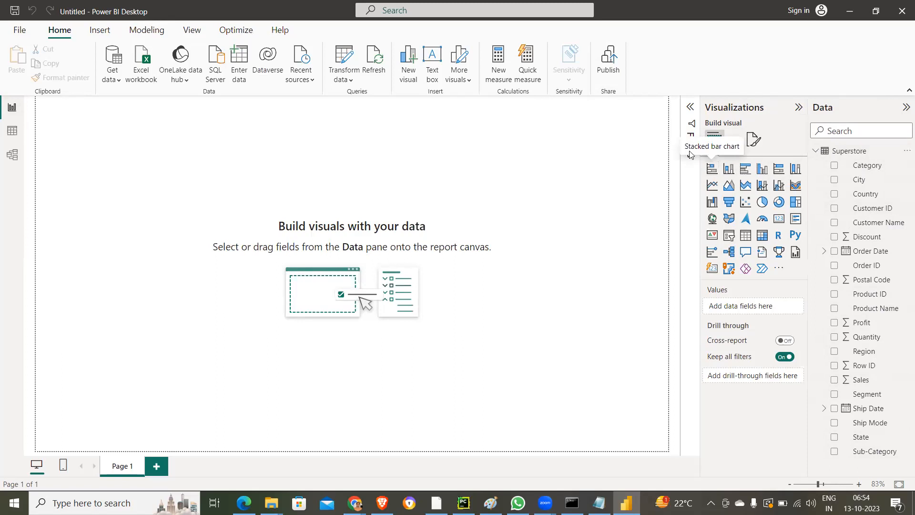
pyautogui.click(711, 170)
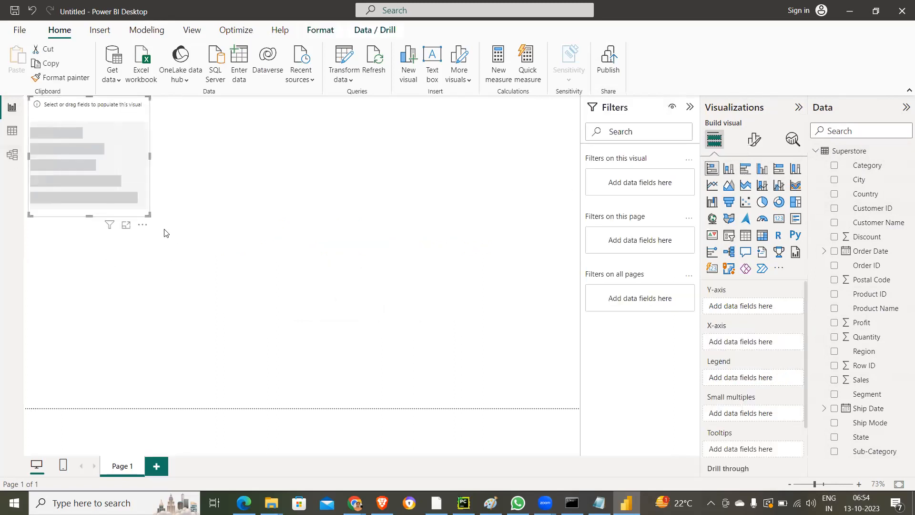
pyautogui.moveTo(149, 215); pyautogui.dragTo(237, 290)
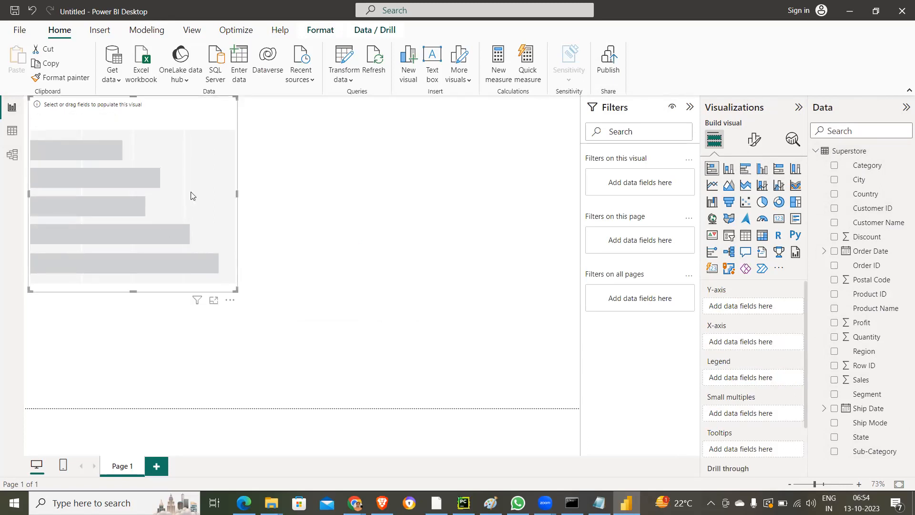
# - Add Country to the Y-axis and Sales to the X-axis of the stacked bar chart
pyautogui.click(835, 193)
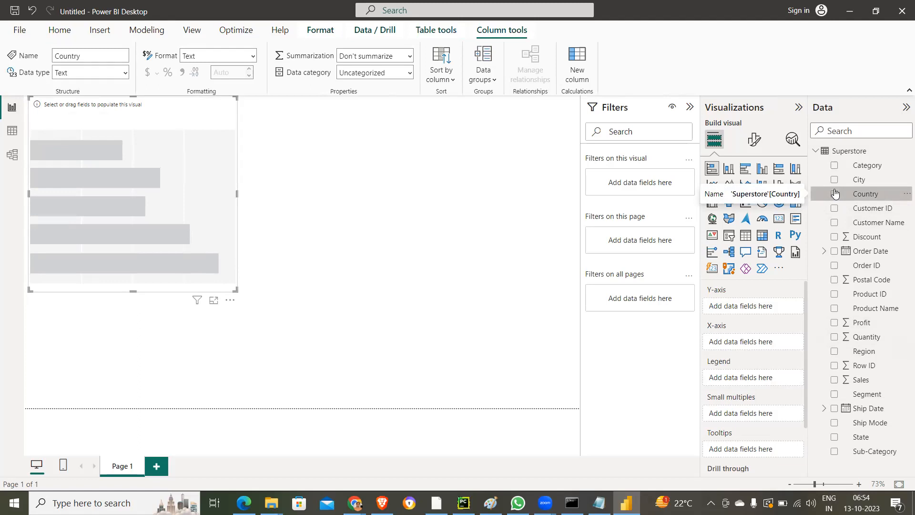
pyautogui.click(835, 194)
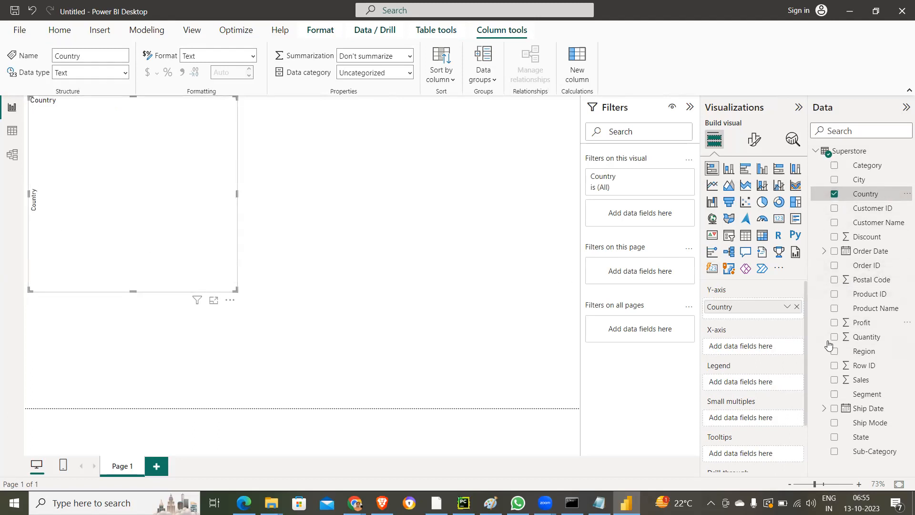
pyautogui.click(837, 386)
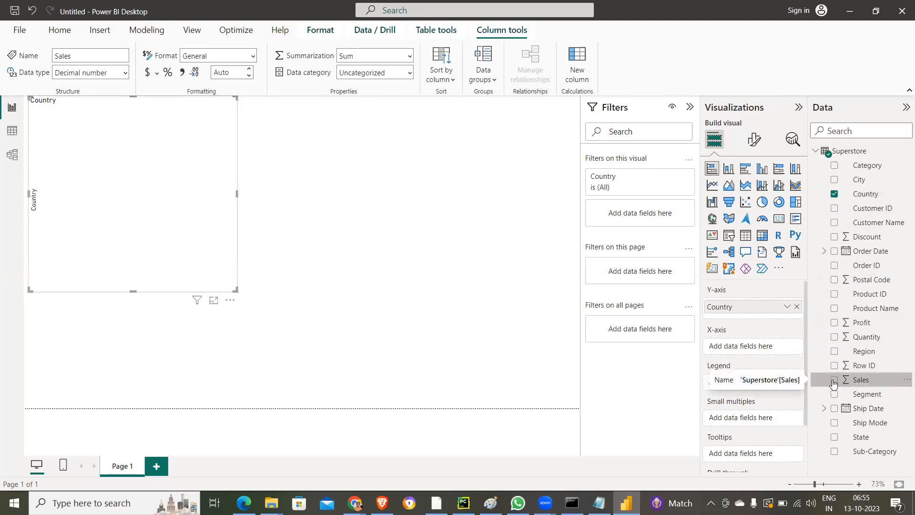
pyautogui.click(835, 380)
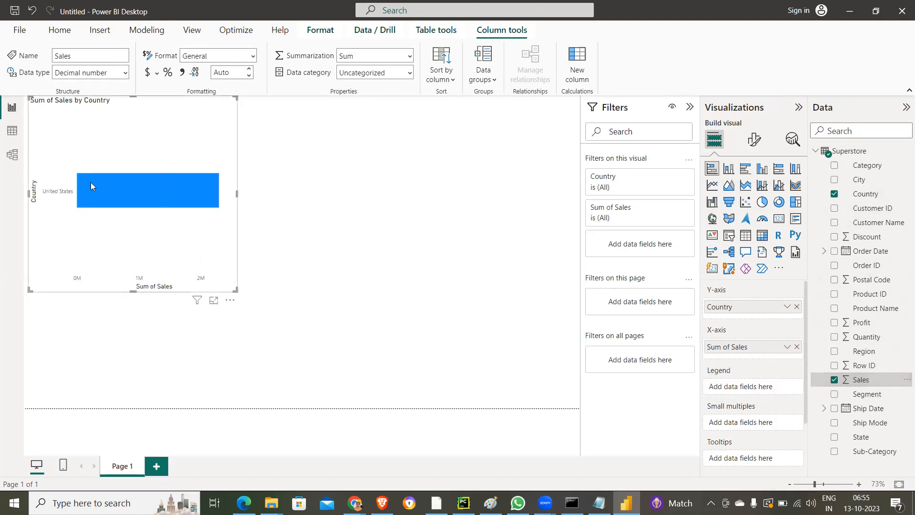
pyautogui.moveTo(165, 185)
# - Add Segment as the chart's legend and remove Country, leaving Sales on the X-axis
pyautogui.click(835, 394)
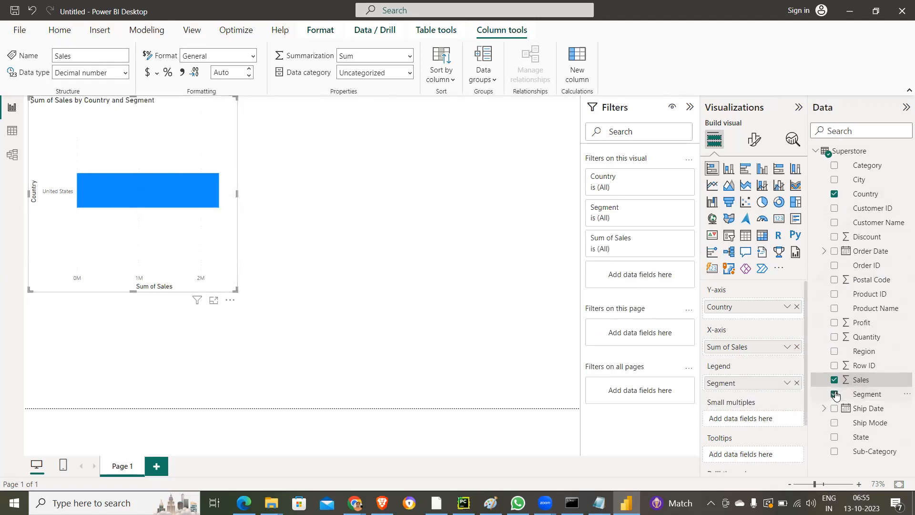
pyautogui.click(834, 380)
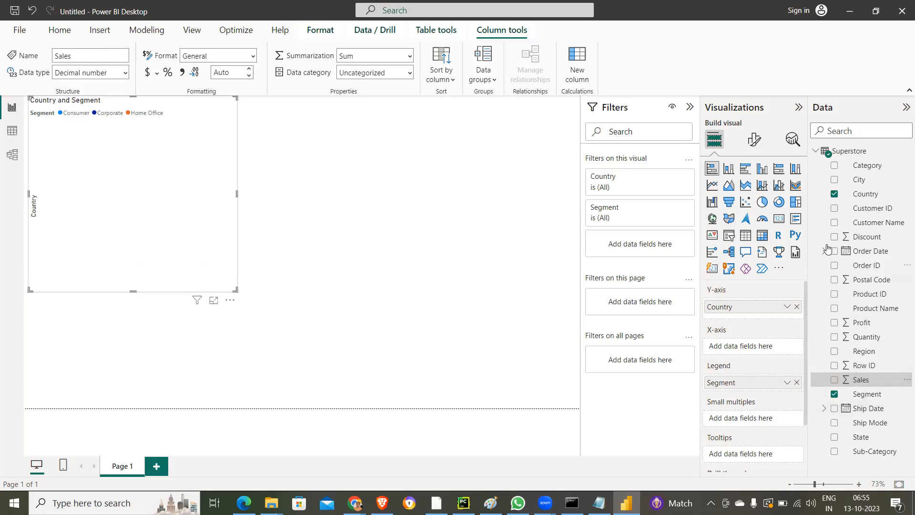
pyautogui.click(834, 195)
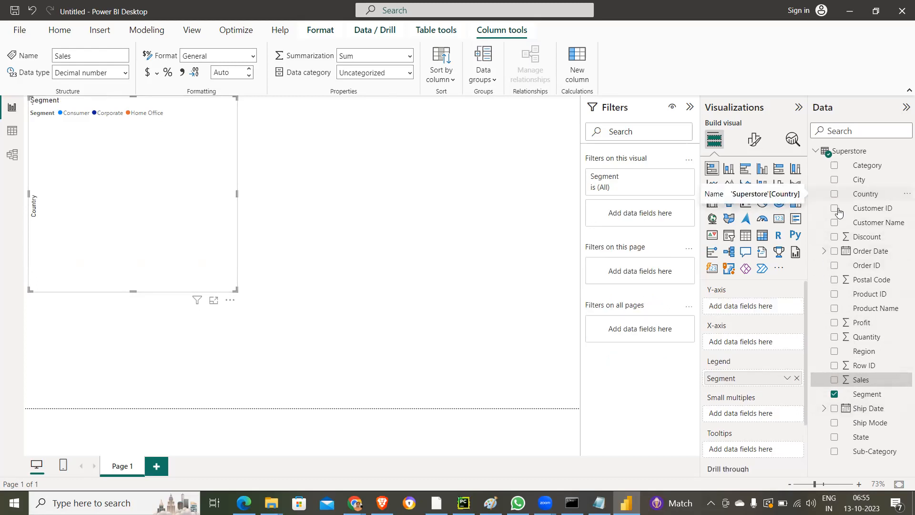
pyautogui.click(834, 380)
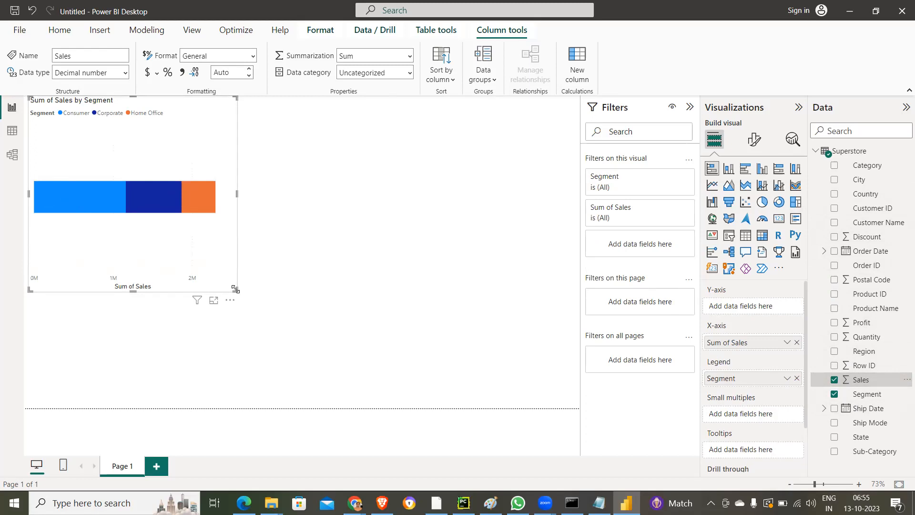
# - Enlarge the stacked bar chart across most of the canvas and add Region to its Y-axis
pyautogui.moveTo(352, 347); pyautogui.dragTo(484, 394)
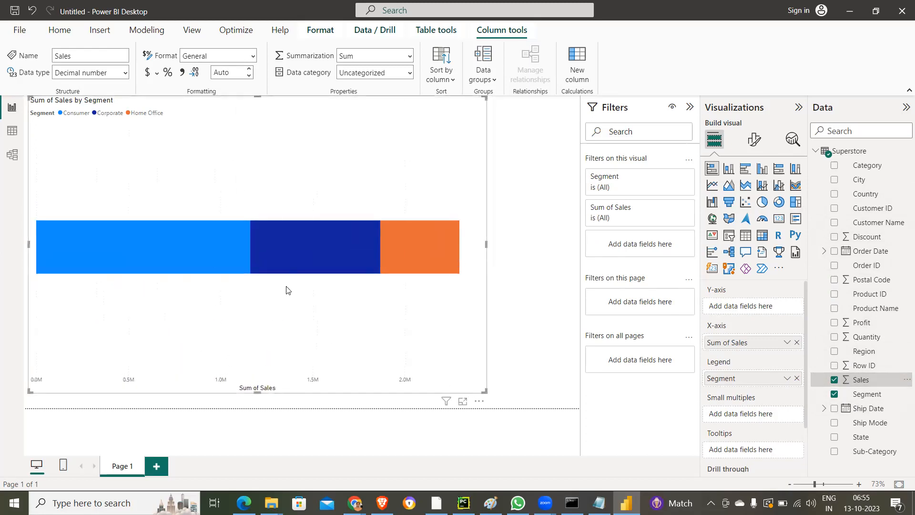
pyautogui.click(834, 351)
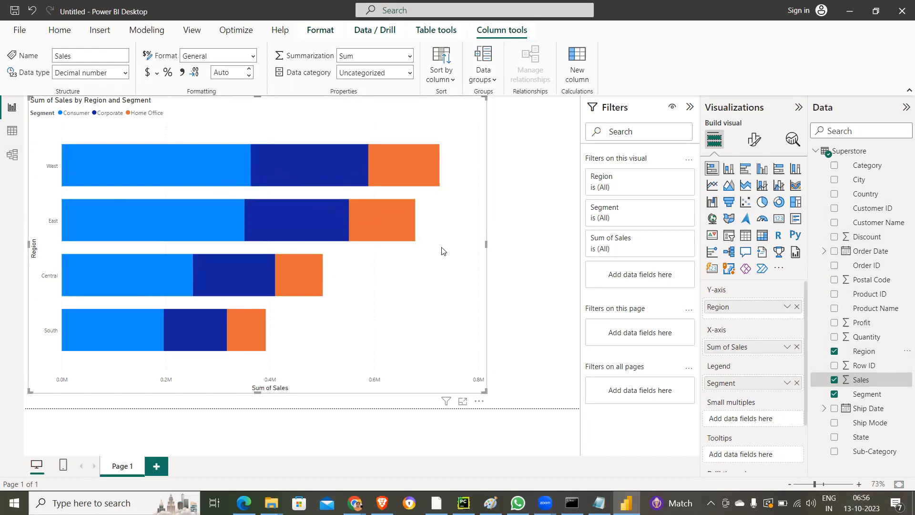
pyautogui.moveTo(486, 242); pyautogui.dragTo(460, 244)
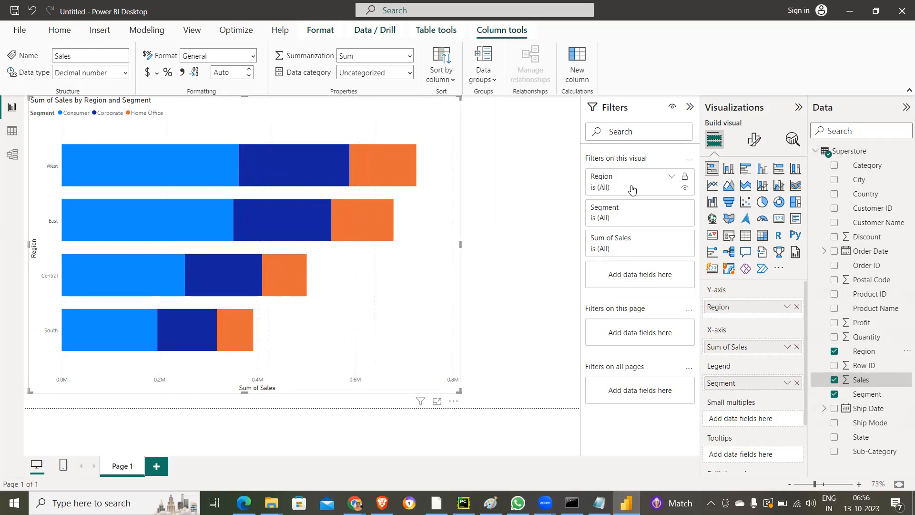
# - Filter the chart's Region field with basic filtering to Central and East
pyautogui.click(672, 180)
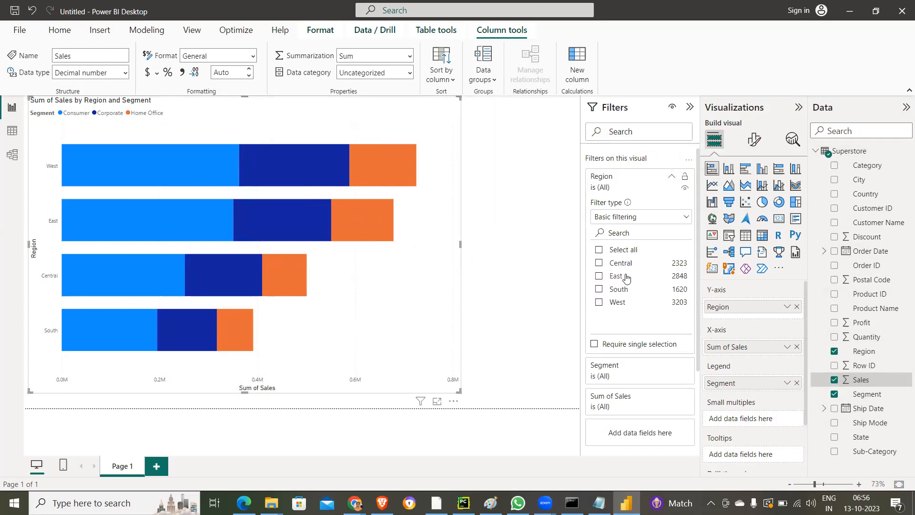
pyautogui.click(599, 263)
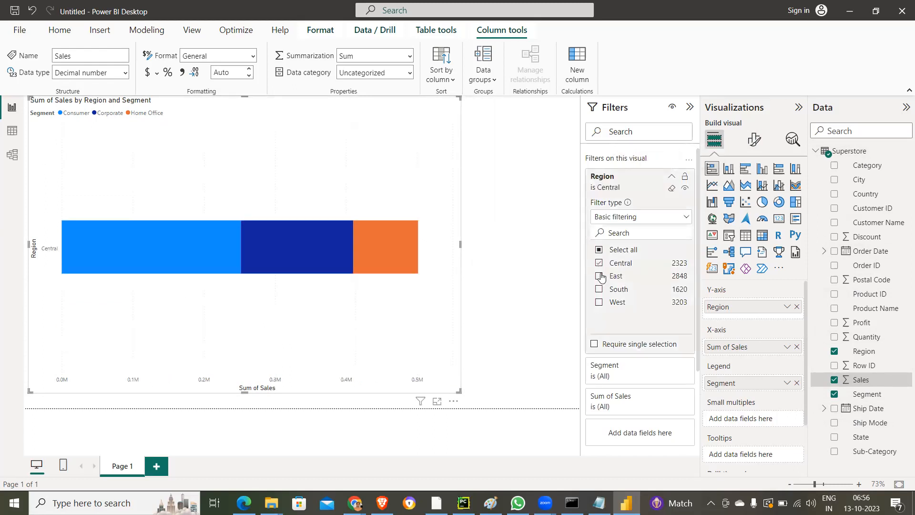
pyautogui.click(599, 276)
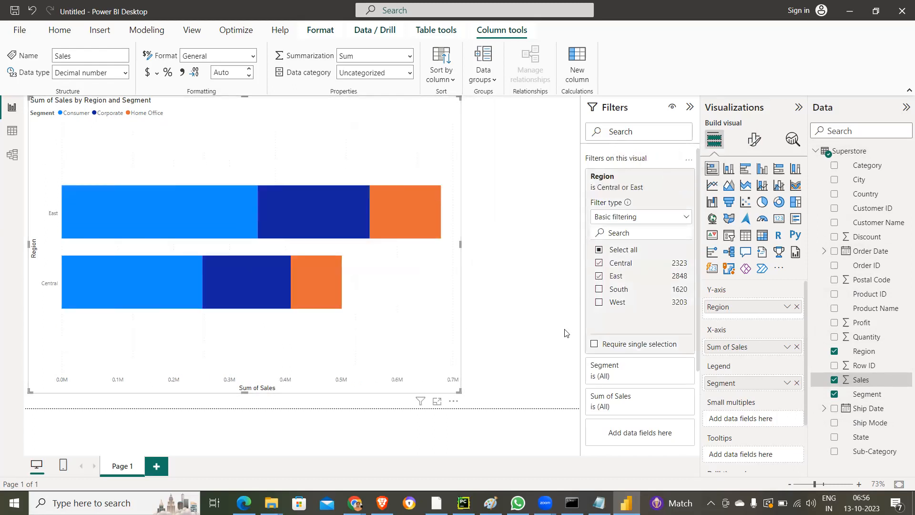
# - Filter the chart's Segment field with basic filtering to Corporate and Home Office
pyautogui.click(635, 379)
pyautogui.scroll(-3, 632, 386)
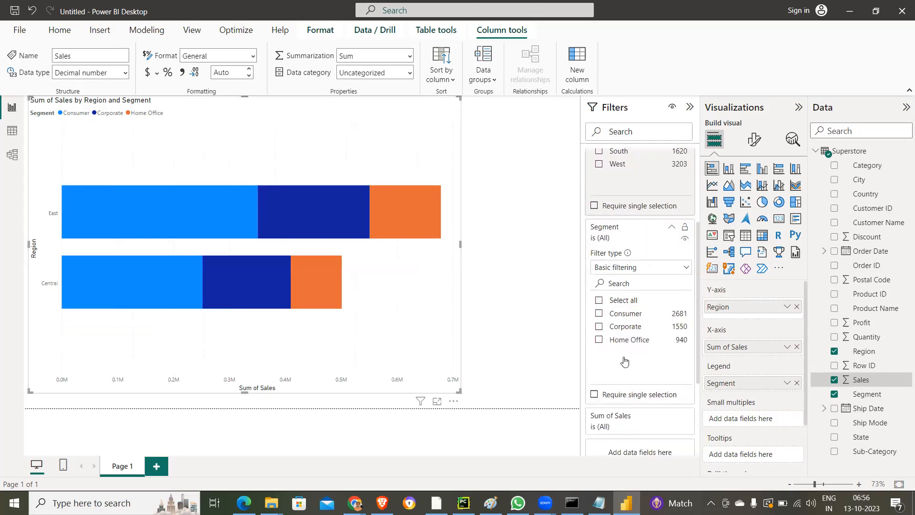
pyautogui.click(599, 327)
pyautogui.click(599, 341)
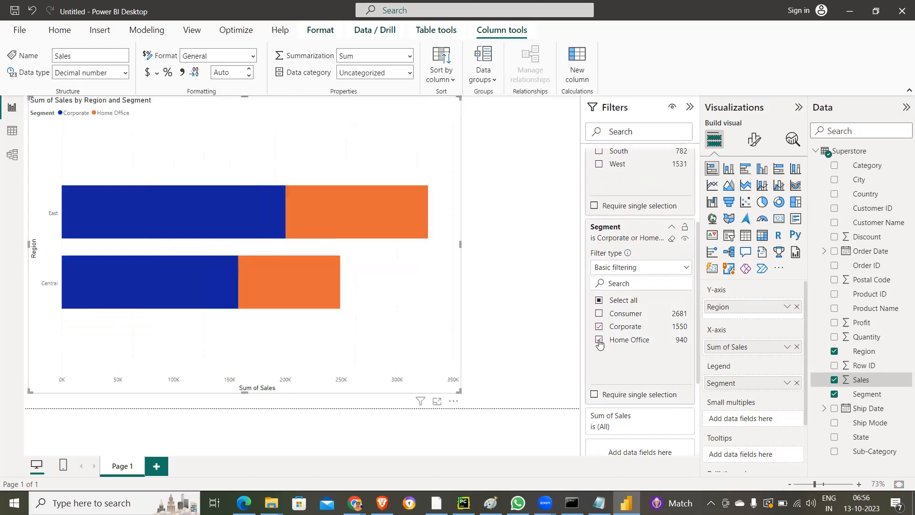
pyautogui.scroll(-3, 662, 362)
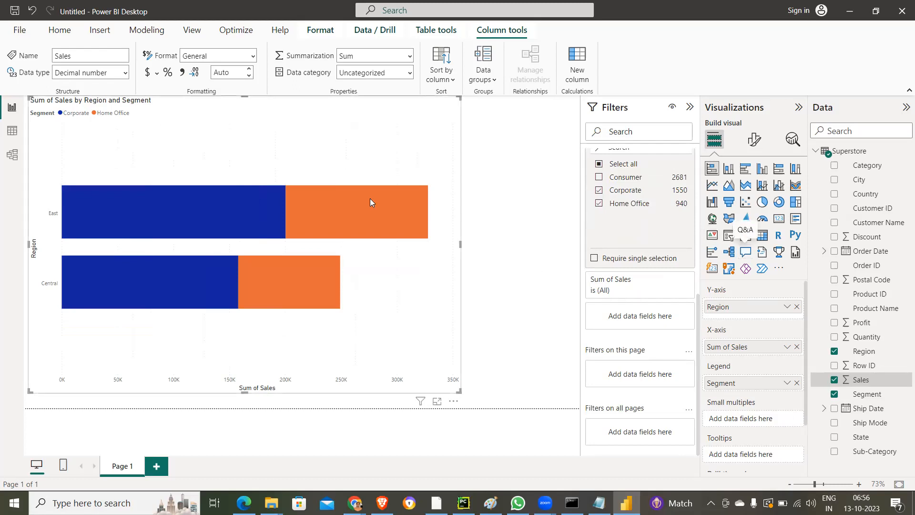
pyautogui.moveTo(353, 200)
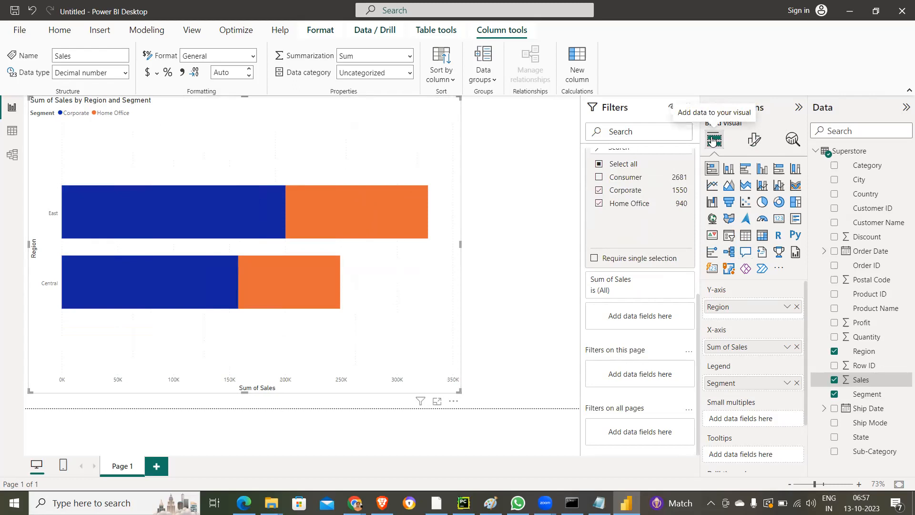
# - Format the chart with the Y-axis, X-axis and legend turned off and the data labels and total labels turned on
pyautogui.click(756, 142)
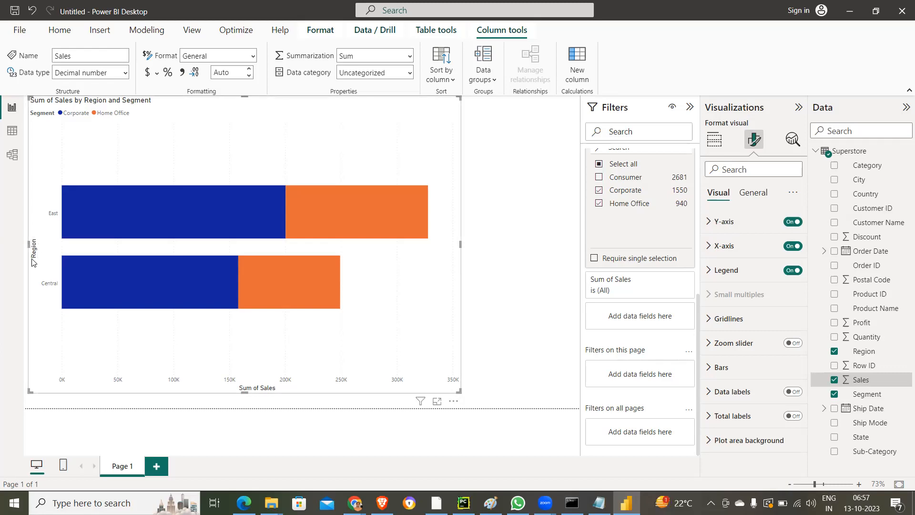
pyautogui.click(793, 222)
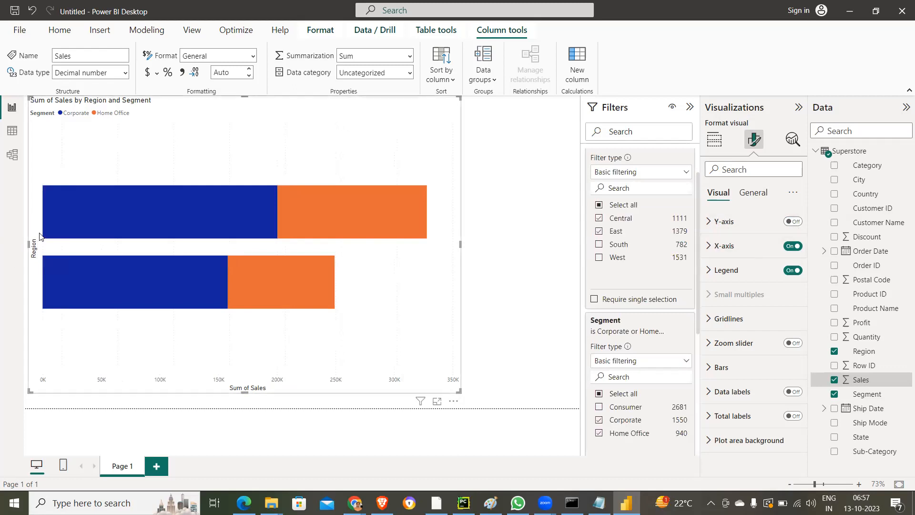
pyautogui.click(793, 222)
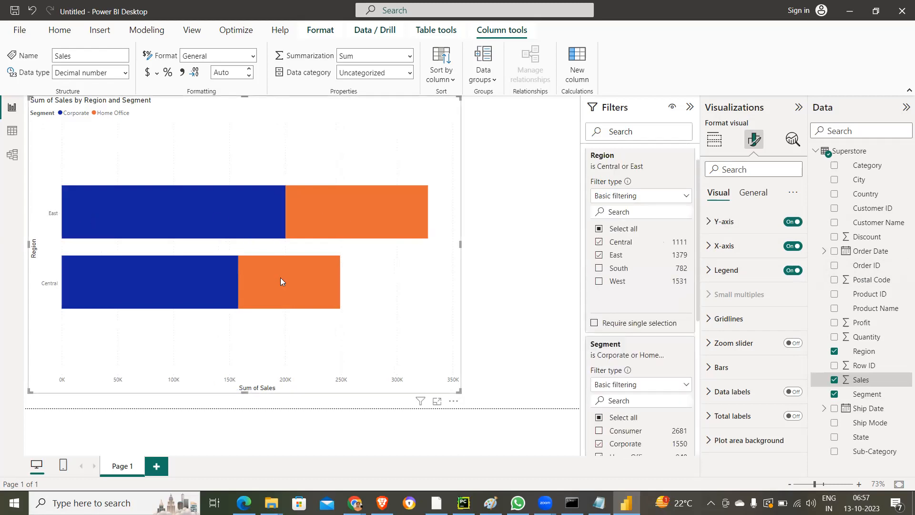
pyautogui.click(793, 221)
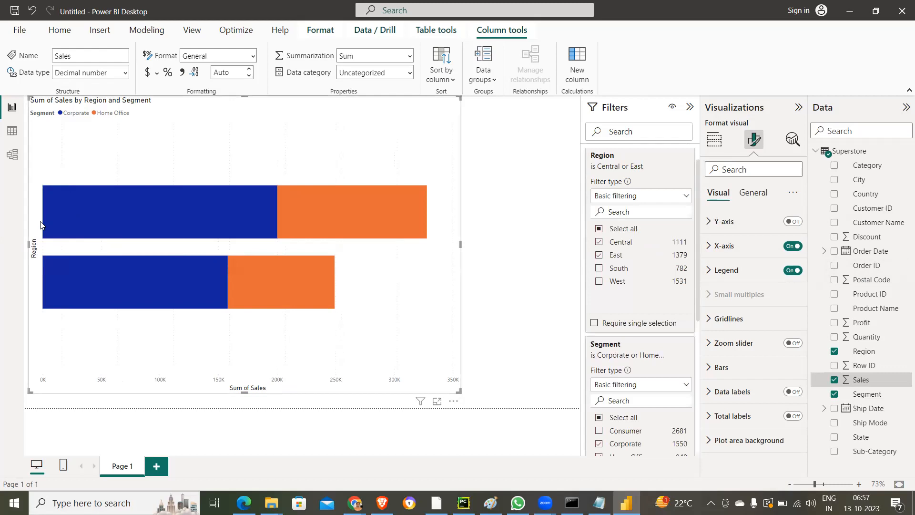
pyautogui.click(793, 246)
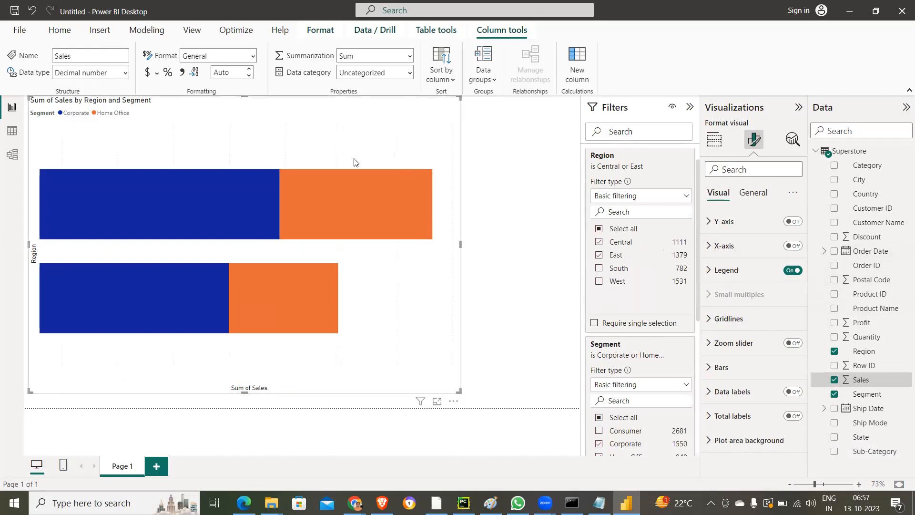
pyautogui.click(793, 270)
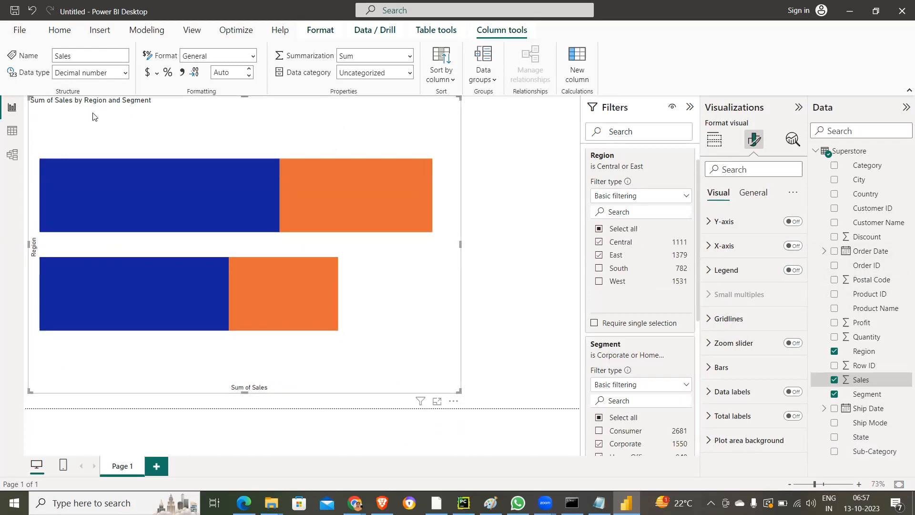
pyautogui.click(789, 392)
pyautogui.click(791, 417)
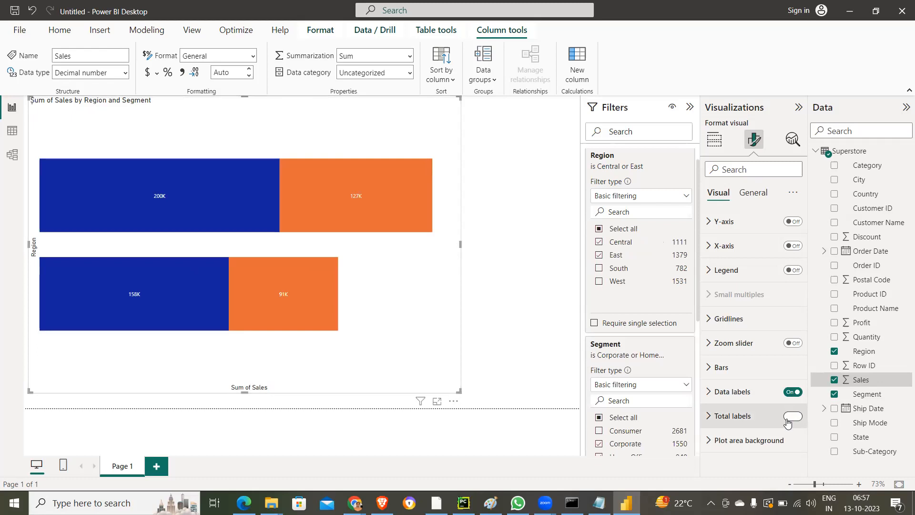
# - Turn on the chart's zoom slider, Y-axis, X-axis and legend, and narrow the Sales axis range slightly from its upper end
pyautogui.click(791, 343)
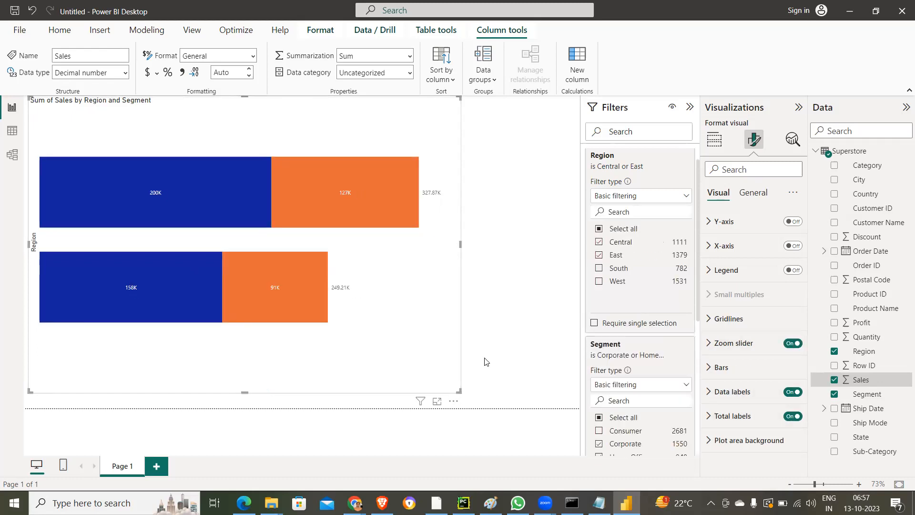
pyautogui.click(793, 222)
pyautogui.click(794, 243)
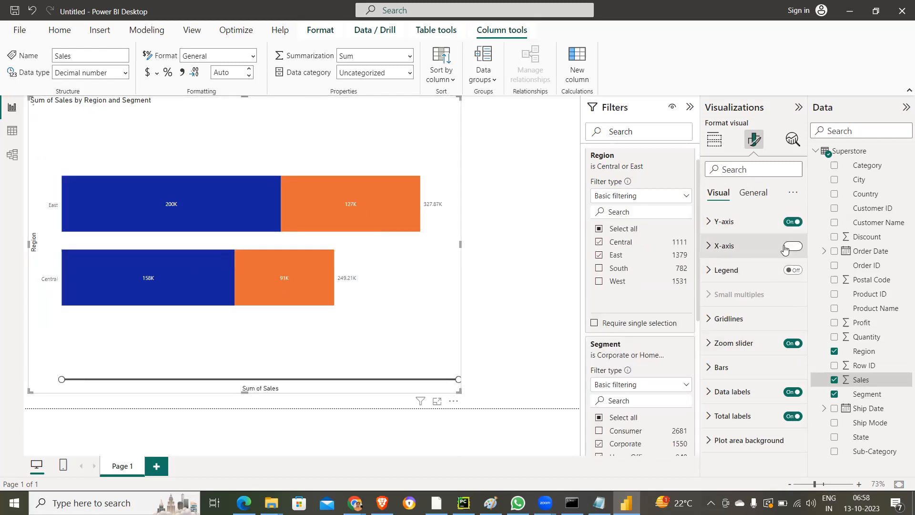
pyautogui.click(792, 270)
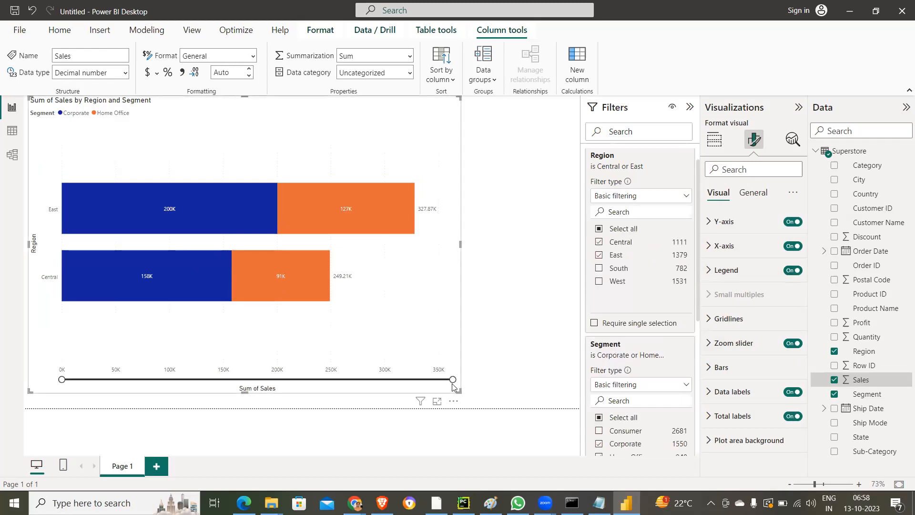
pyautogui.moveTo(452, 379); pyautogui.dragTo(424, 390)
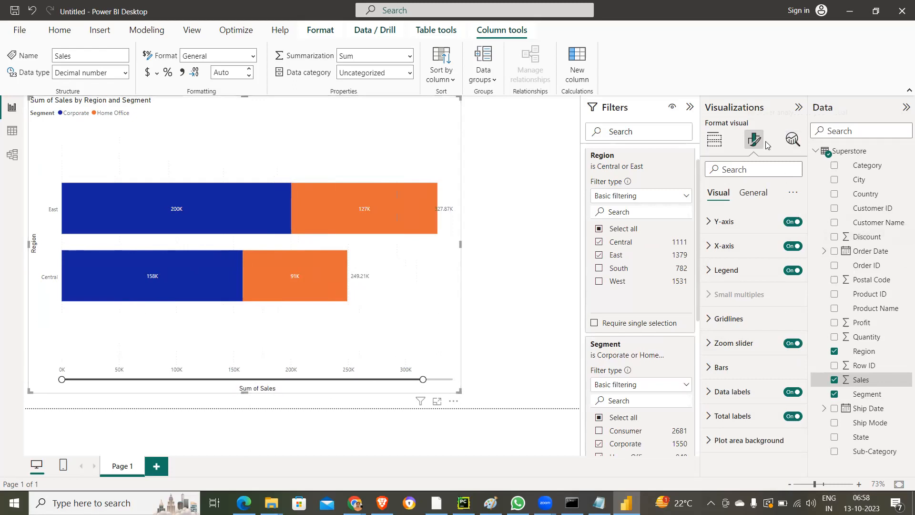
# - Add a constant line to the stacked bar chart with its value set to 10000
pyautogui.click(793, 138)
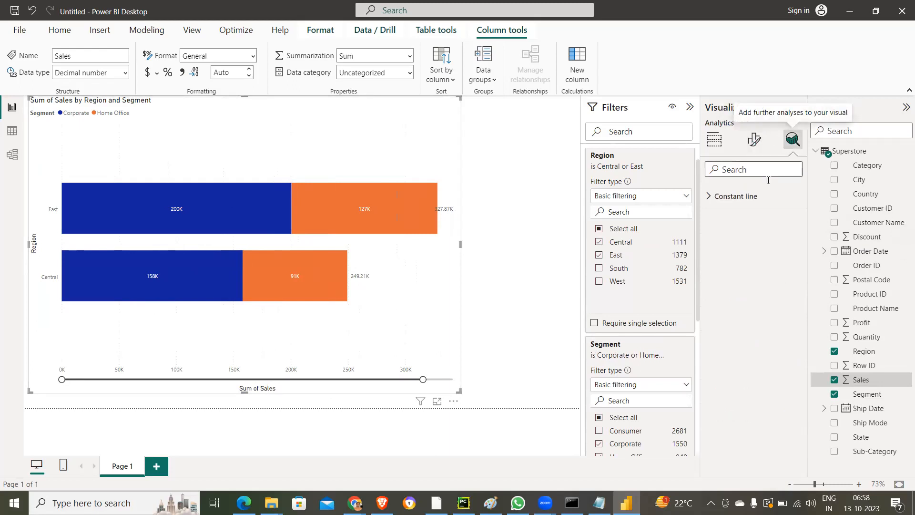
pyautogui.click(710, 197)
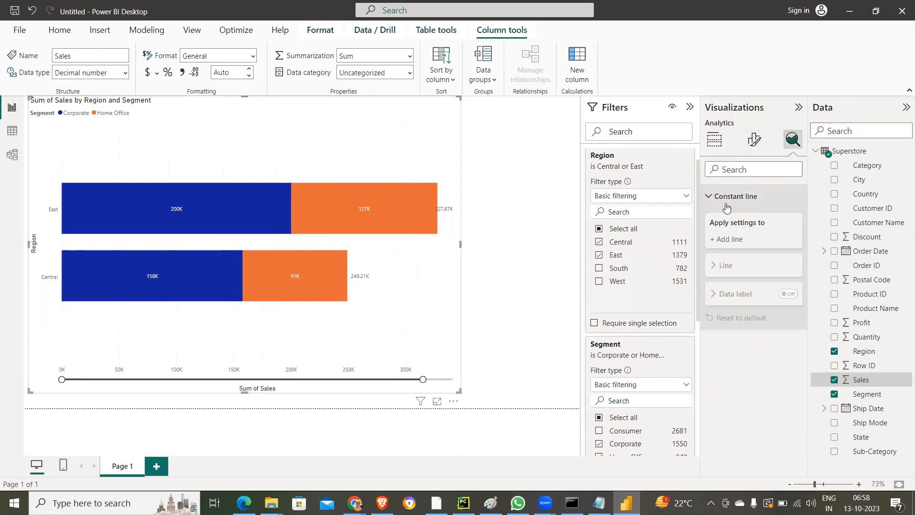
pyautogui.click(734, 238)
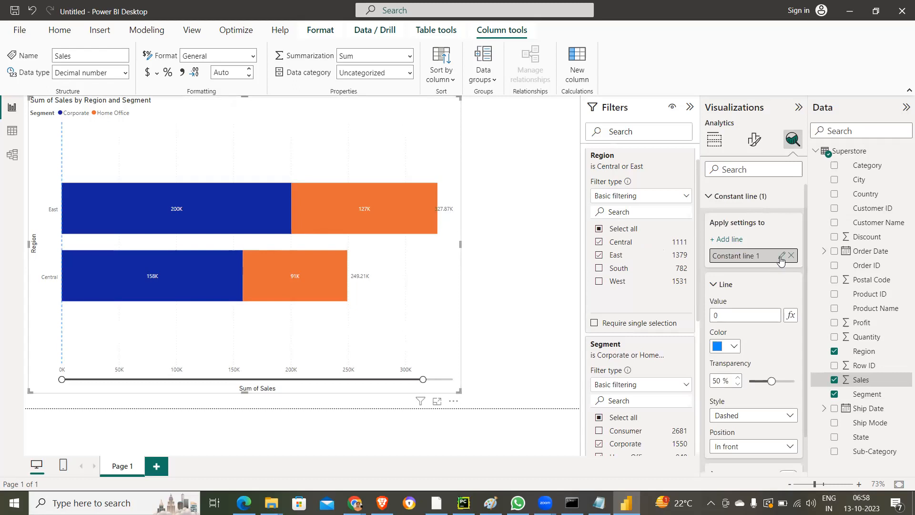
pyautogui.click(737, 314)
pyautogui.write('10000')
pyautogui.click(28, 186)
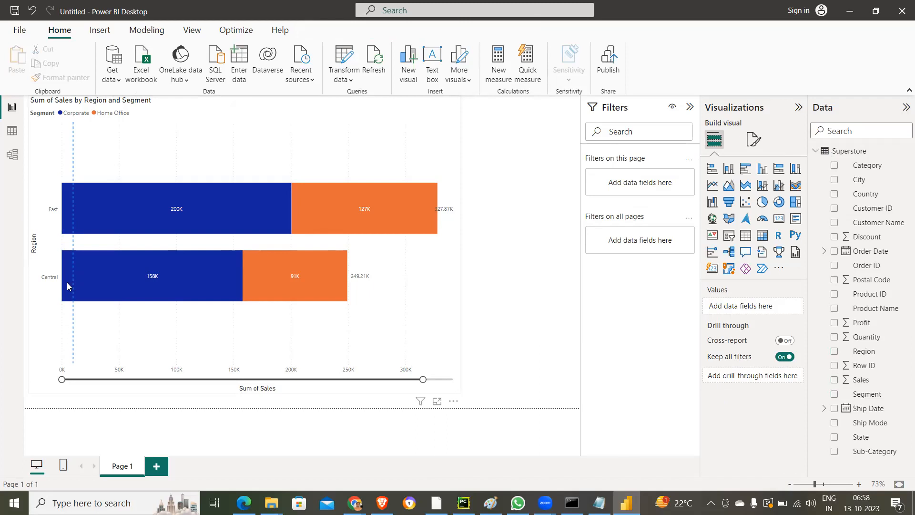
pyautogui.moveTo(68, 195)
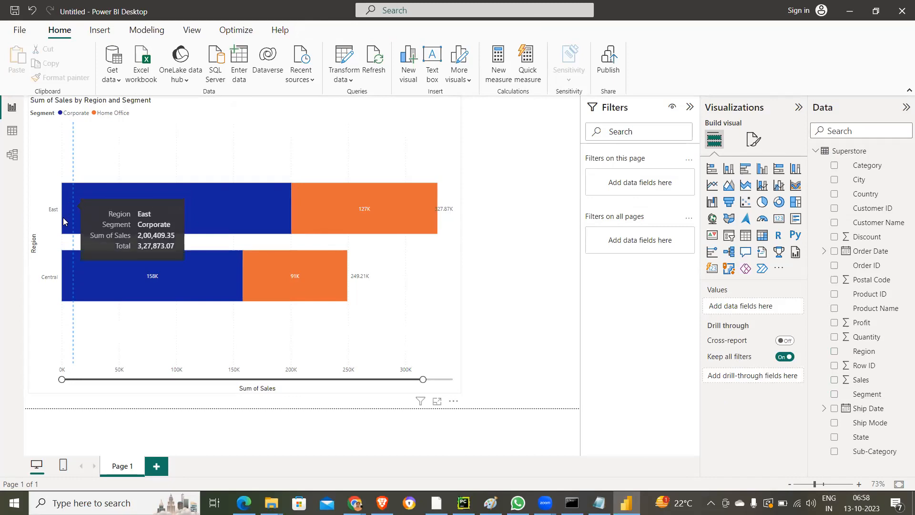
# - On a new report page, build an enlarged line and clustered column chart of Sales by Ship Date
pyautogui.click(154, 466)
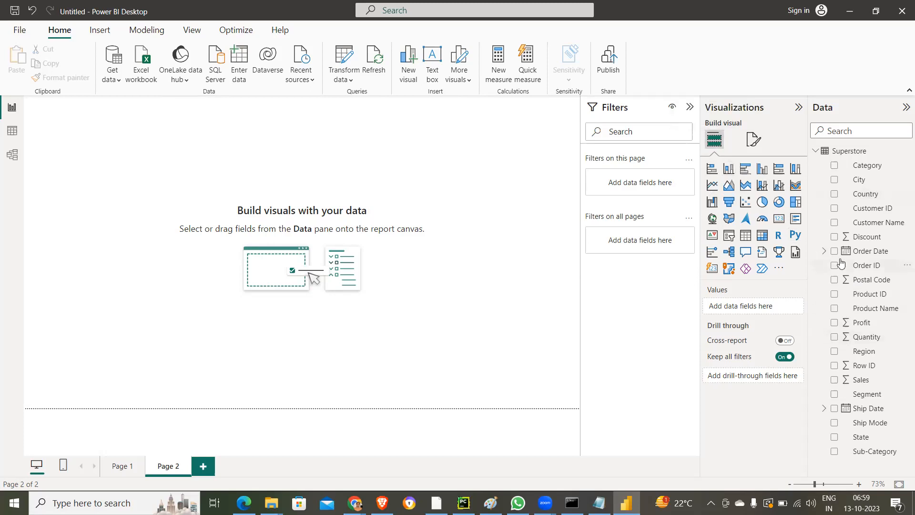
pyautogui.click(833, 408)
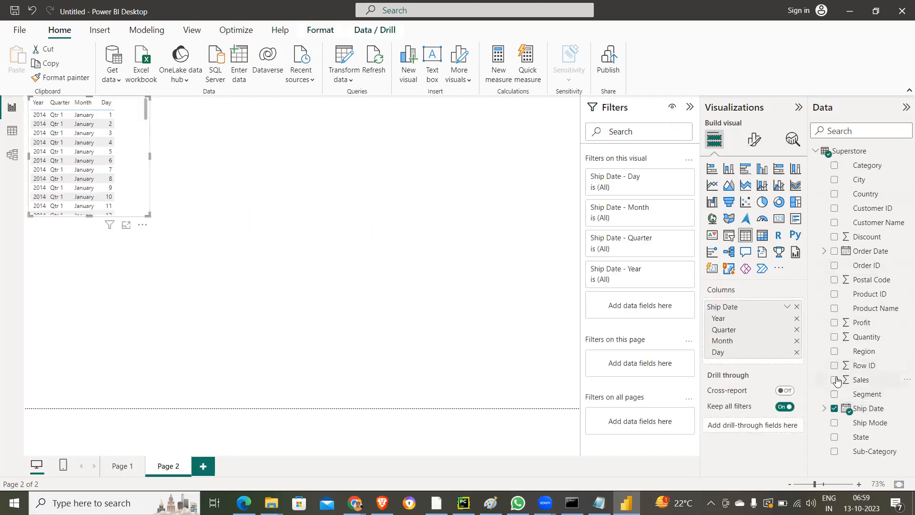
pyautogui.click(835, 380)
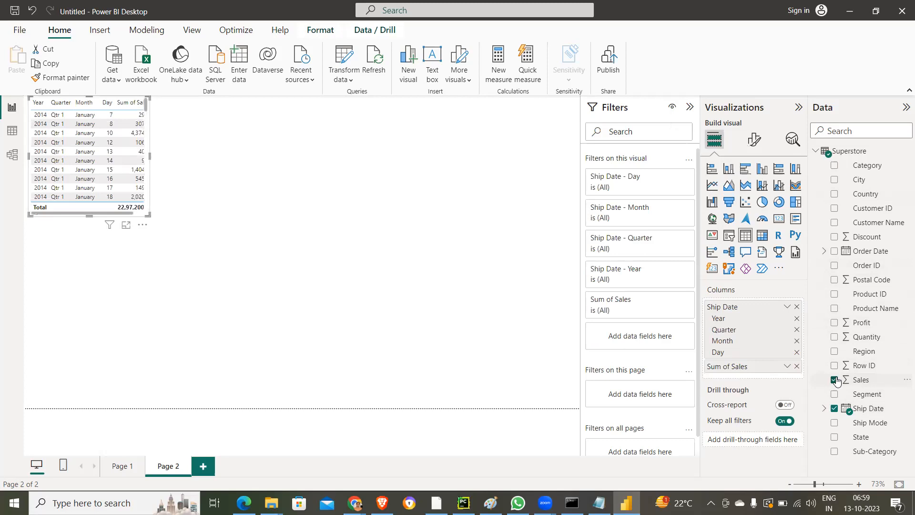
pyautogui.moveTo(147, 215); pyautogui.dragTo(199, 255)
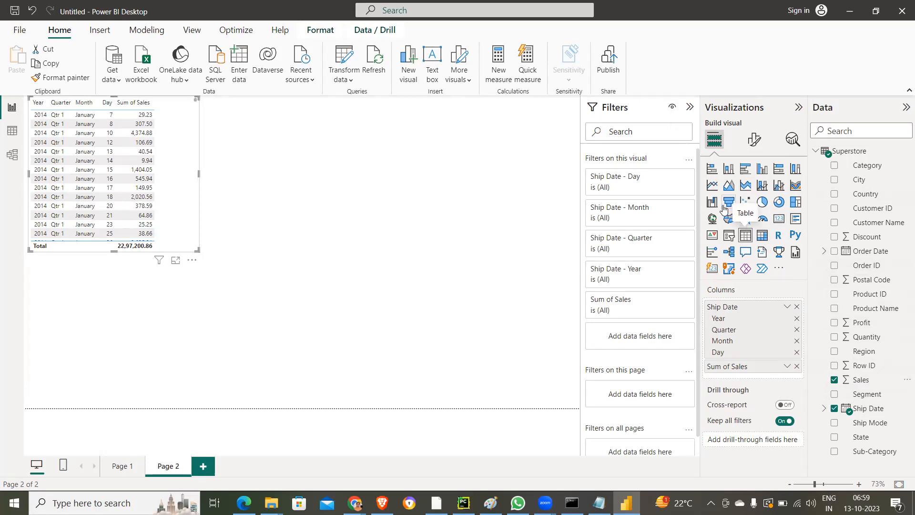
pyautogui.click(776, 188)
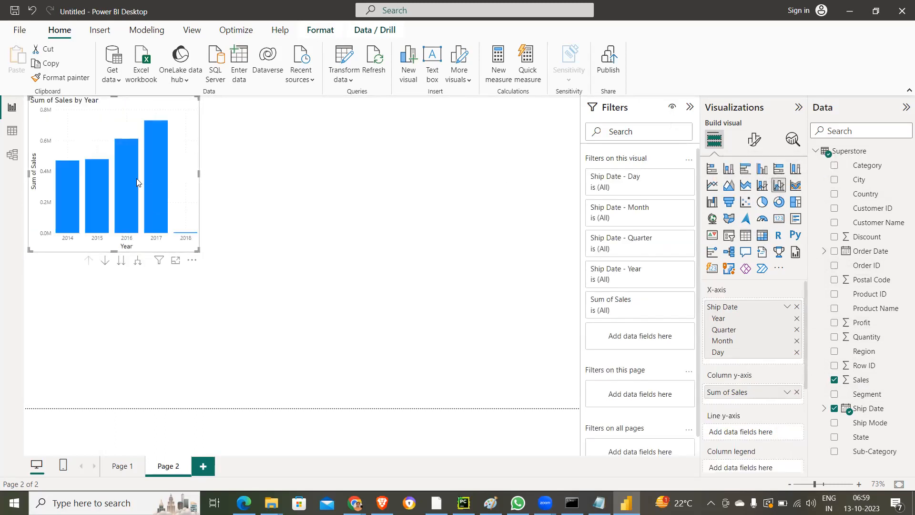
pyautogui.moveTo(137, 179)
pyautogui.click(322, 206)
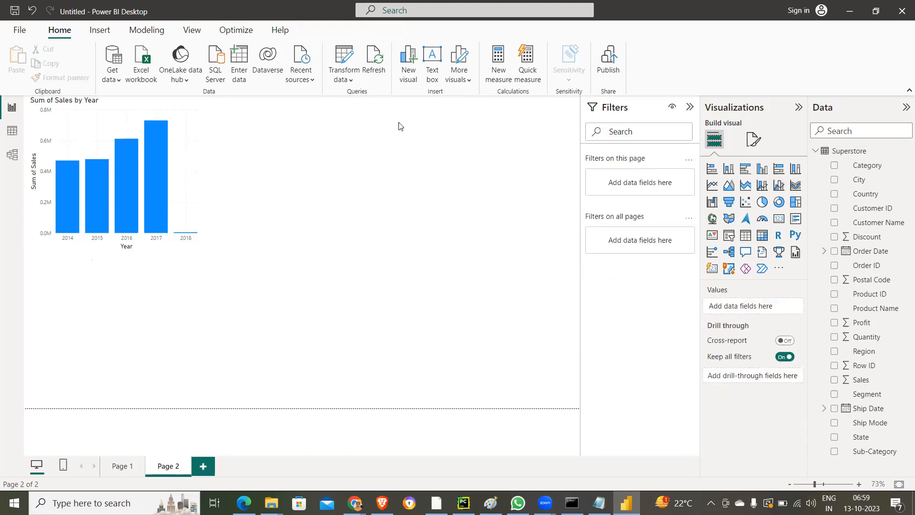
# - Add a card showing Sales beside the column chart and shrink it to a compact size
pyautogui.click(779, 222)
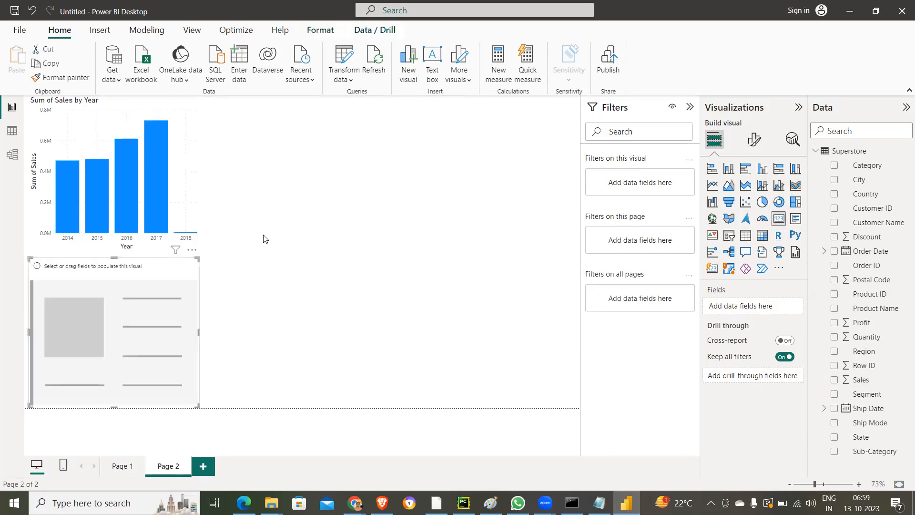
pyautogui.moveTo(104, 261); pyautogui.dragTo(362, 109)
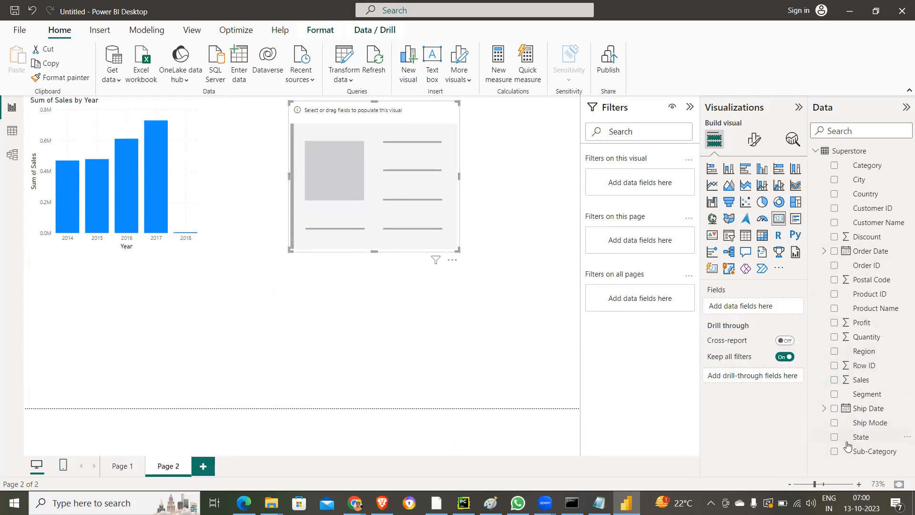
pyautogui.click(834, 380)
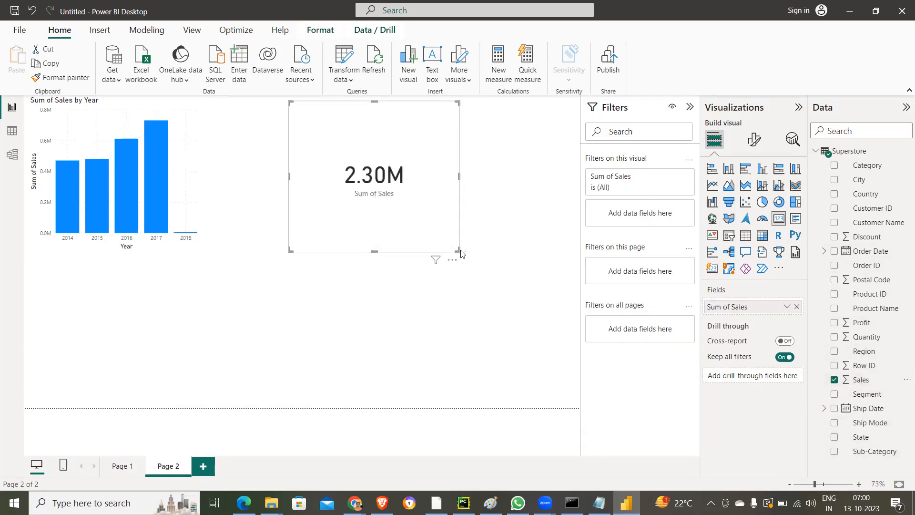
pyautogui.moveTo(457, 250); pyautogui.dragTo(423, 177)
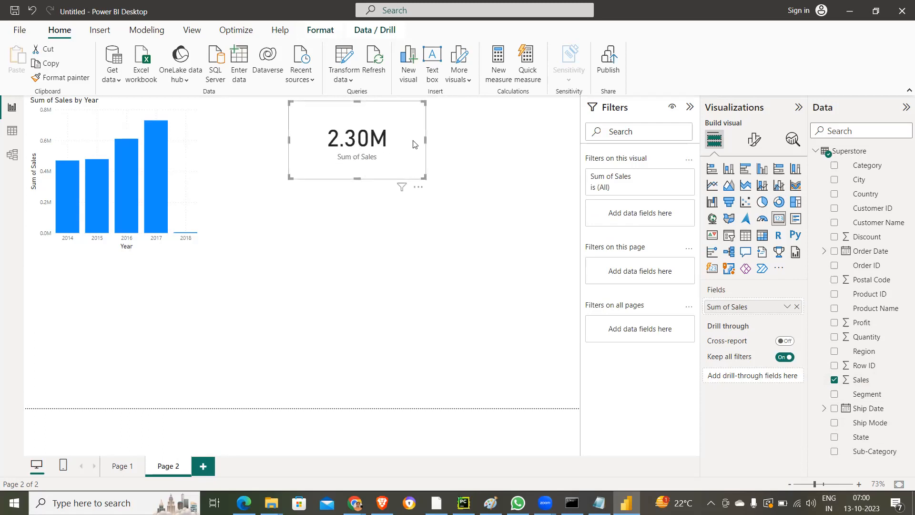
# - Set the card's category label font size to 18 and move the card to the page's upper-right corner
pyautogui.click(758, 149)
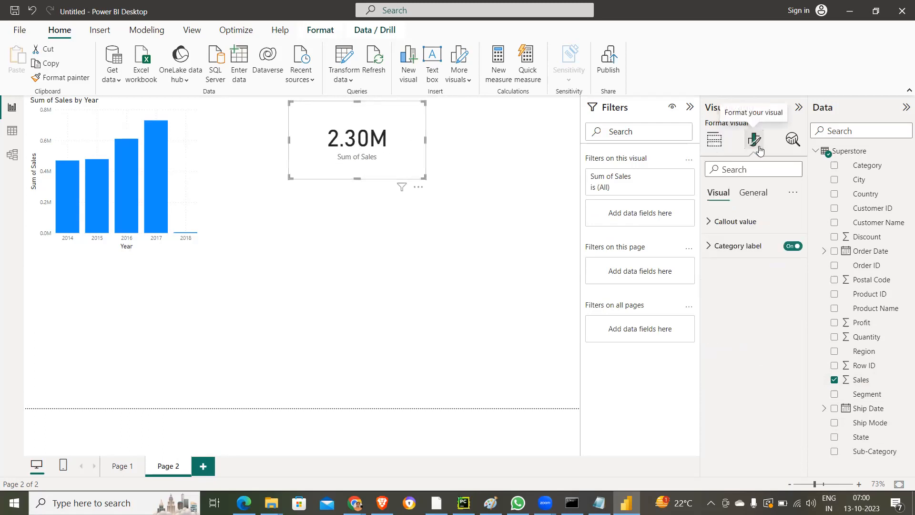
pyautogui.click(710, 230)
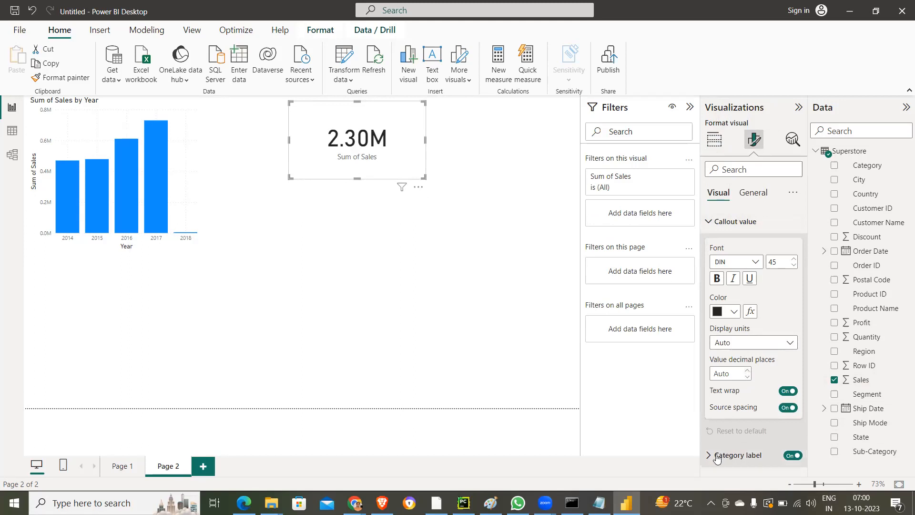
pyautogui.click(738, 454)
pyautogui.scroll(-2, 767, 420)
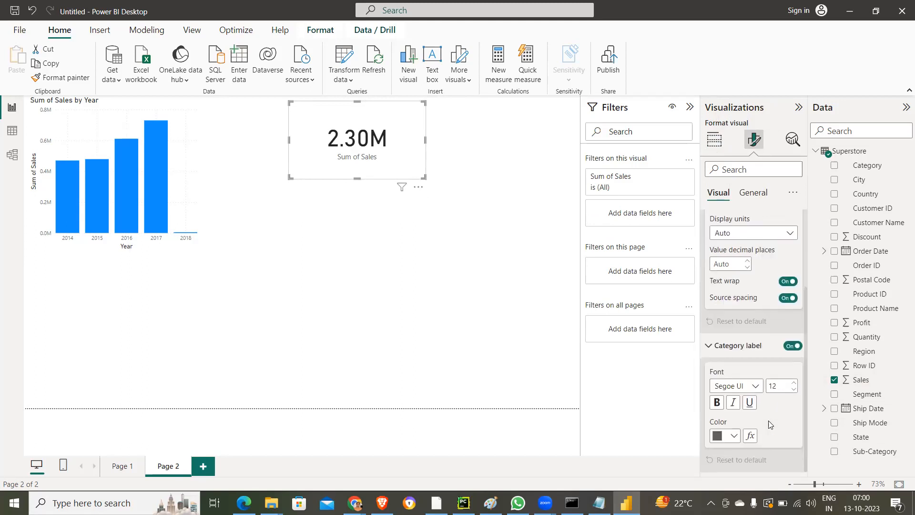
pyautogui.click(793, 384)
pyautogui.click(793, 383)
pyautogui.click(793, 384)
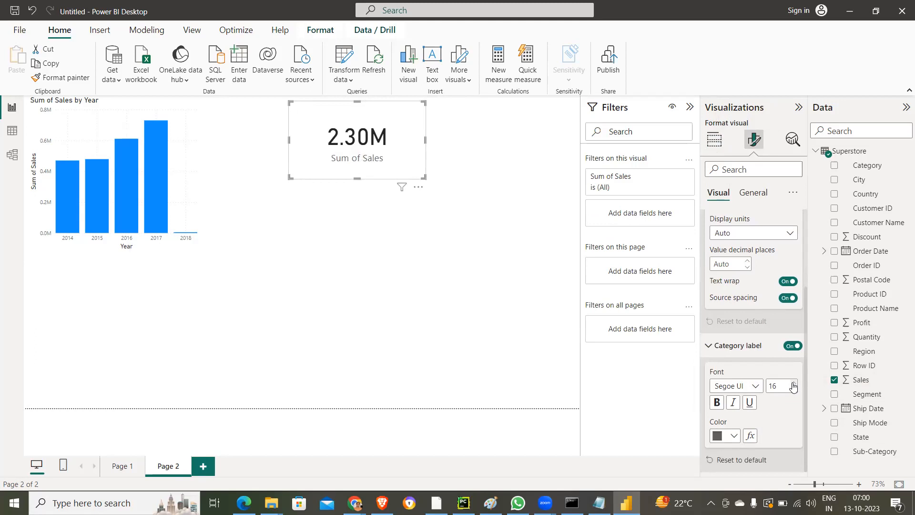
pyautogui.click(793, 384)
pyautogui.click(793, 384)
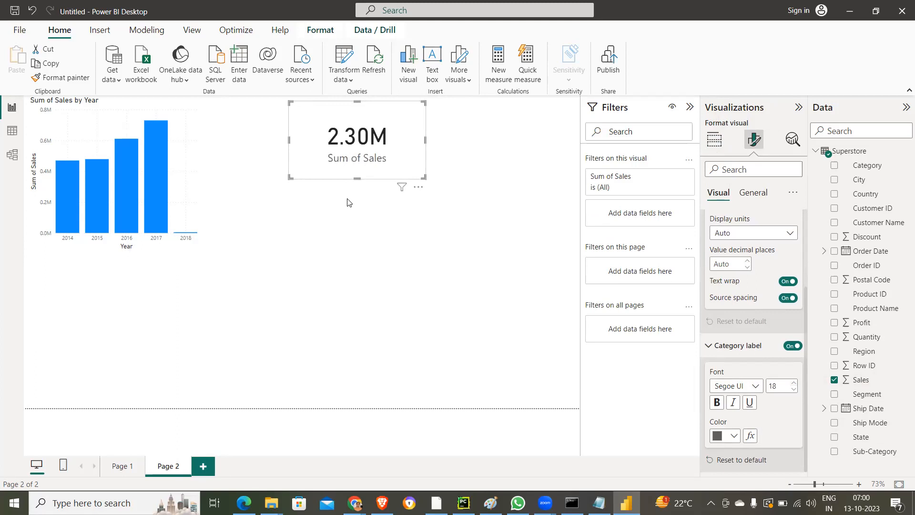
pyautogui.moveTo(348, 120); pyautogui.dragTo(499, 118)
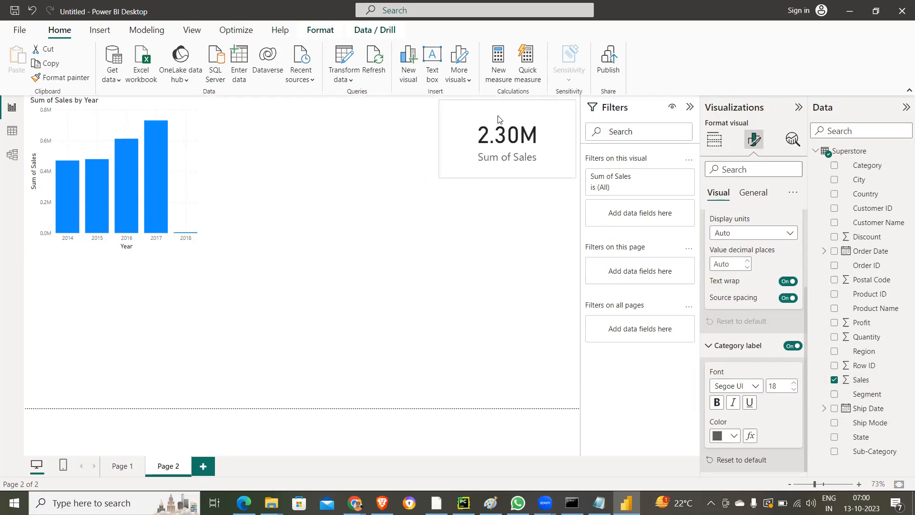
pyautogui.click(413, 205)
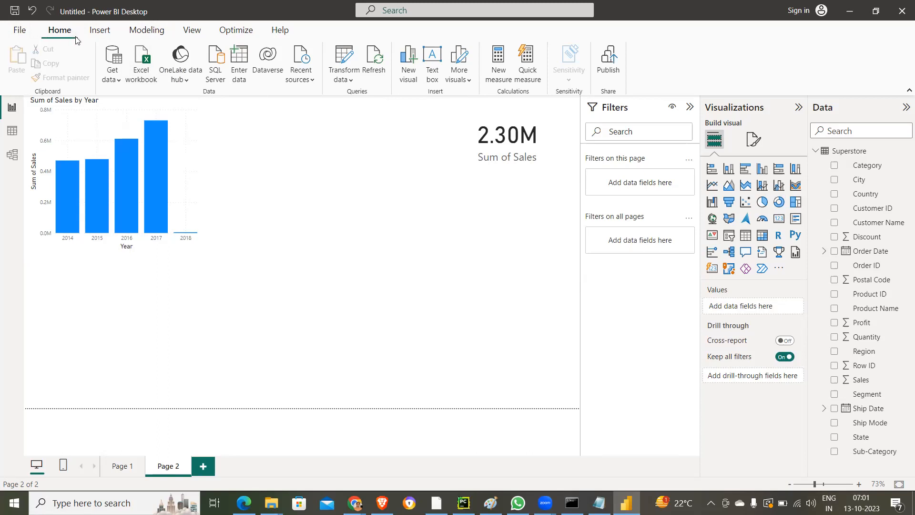
pyautogui.click(19, 30)
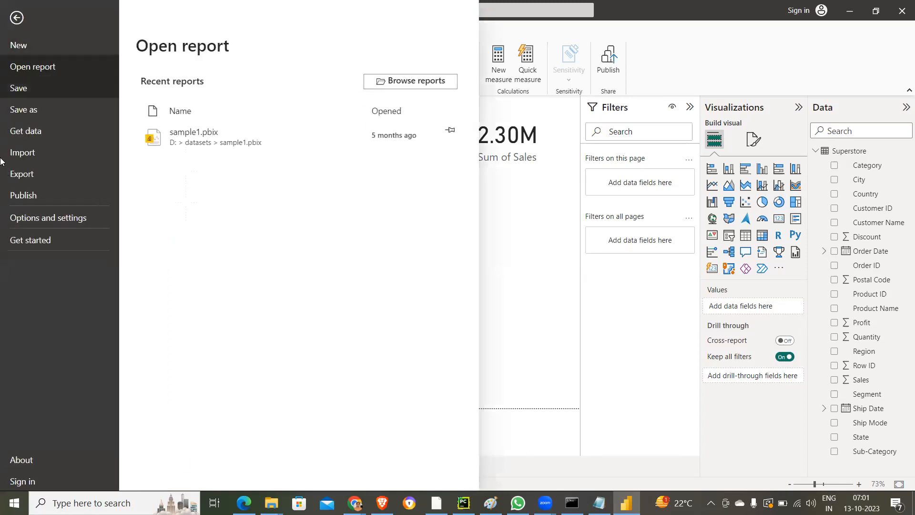
pyautogui.click(17, 18)
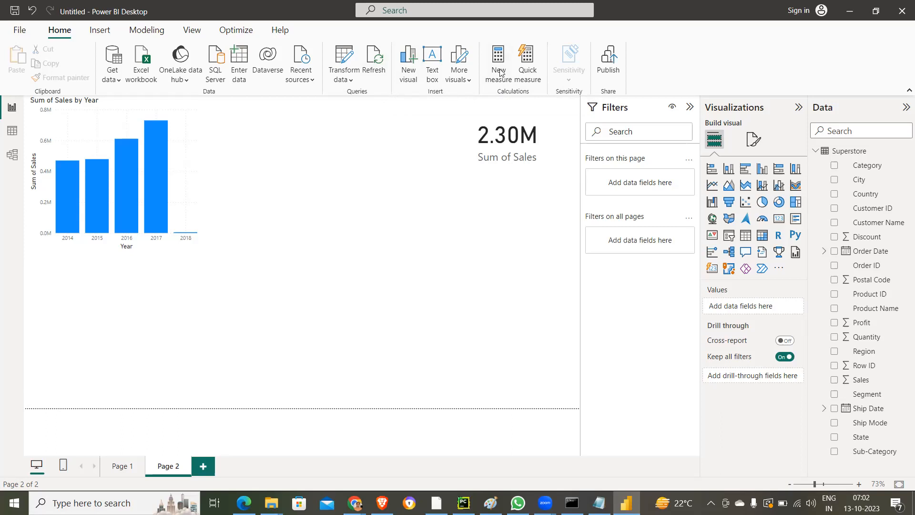
# - Create a new measure in the Superstore table and name it Expense in its formula
pyautogui.click(500, 72)
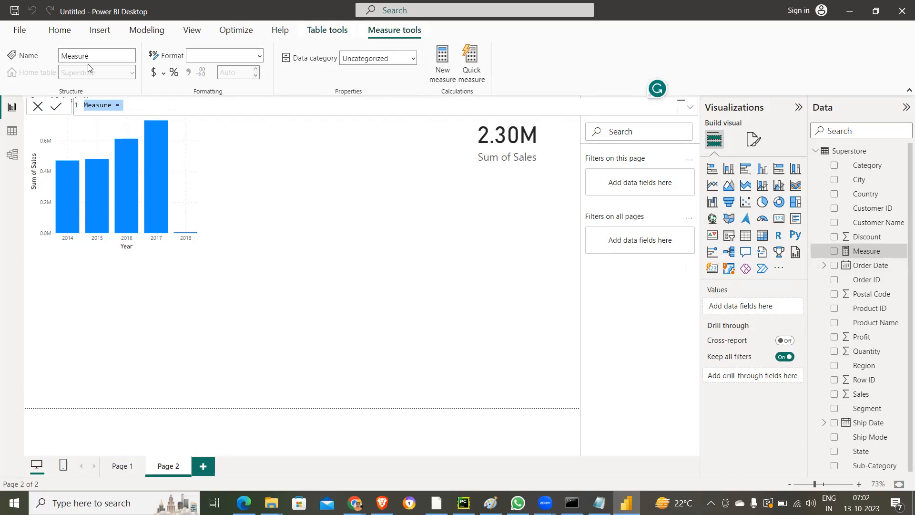
pyautogui.doubleClick(92, 108)
pyautogui.write('Expe')
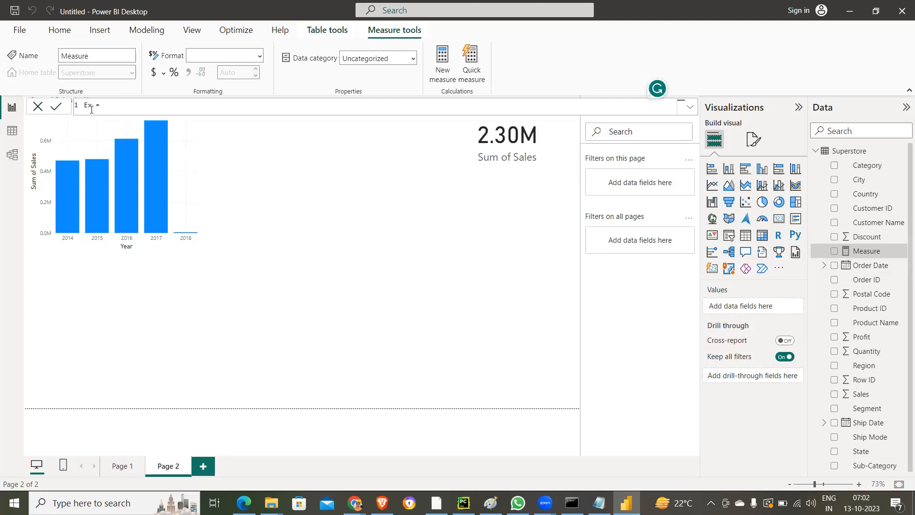
pyautogui.write('nse')
pyautogui.write('Sales')
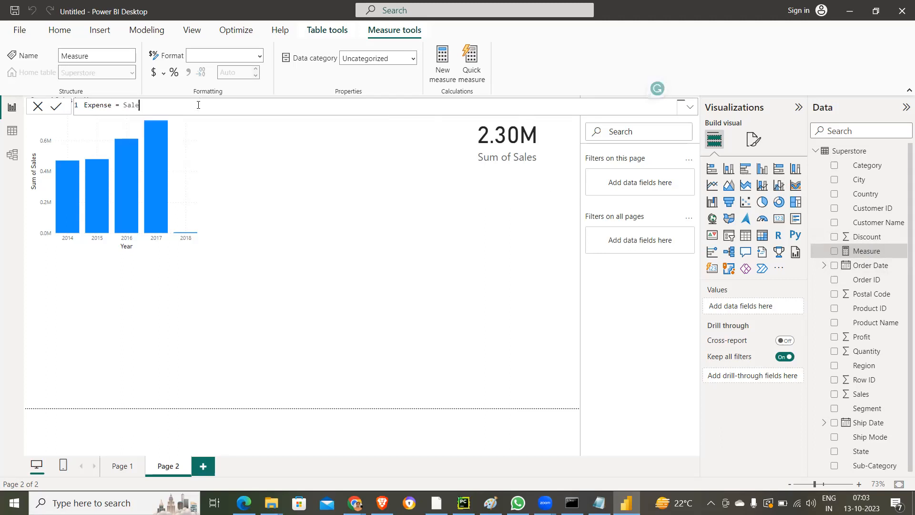
pyautogui.press('BackSpace')
pyautogui.press('BackSpace')
pyautogui.press('BackSpace')
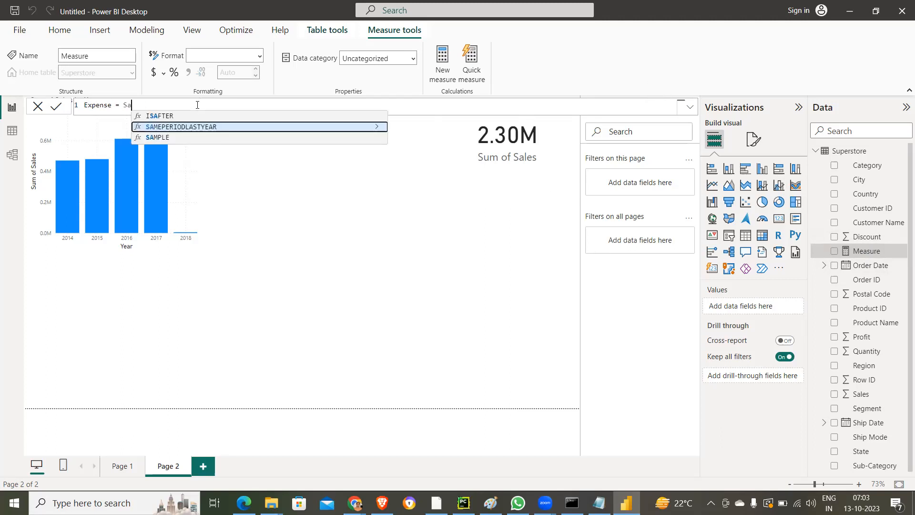
pyautogui.press('BackSpace')
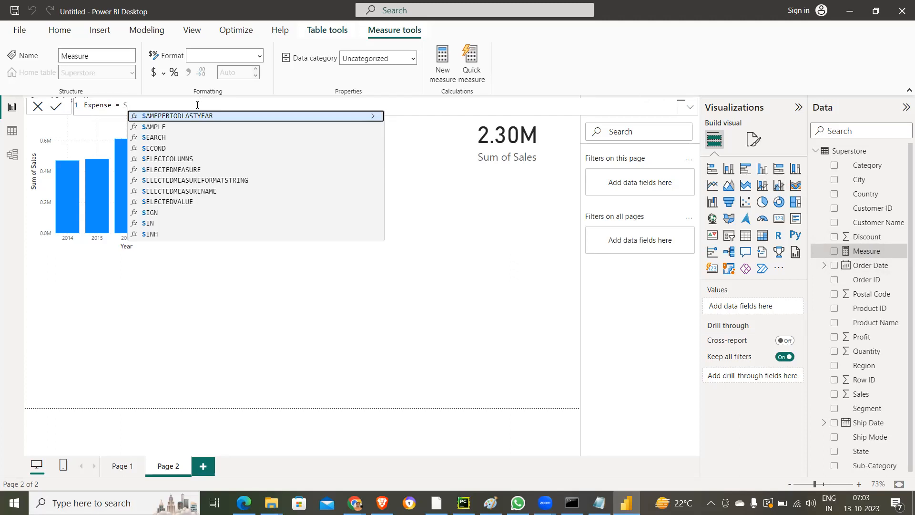
pyautogui.press('BackSpace')
# - Enter sum(Superstore[Sales]) as the first term of the Expense measure's formula
pyautogui.write('sum')
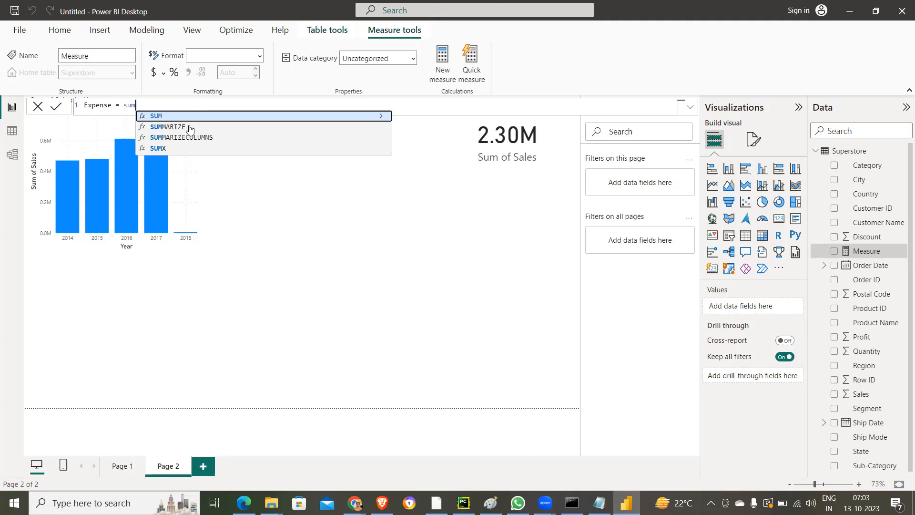
pyautogui.write('(')
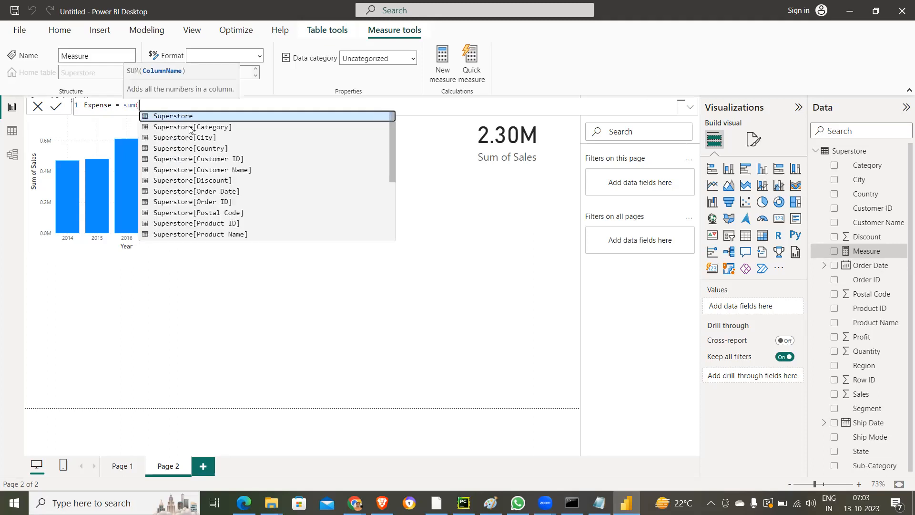
pyautogui.scroll(-3, 223, 141)
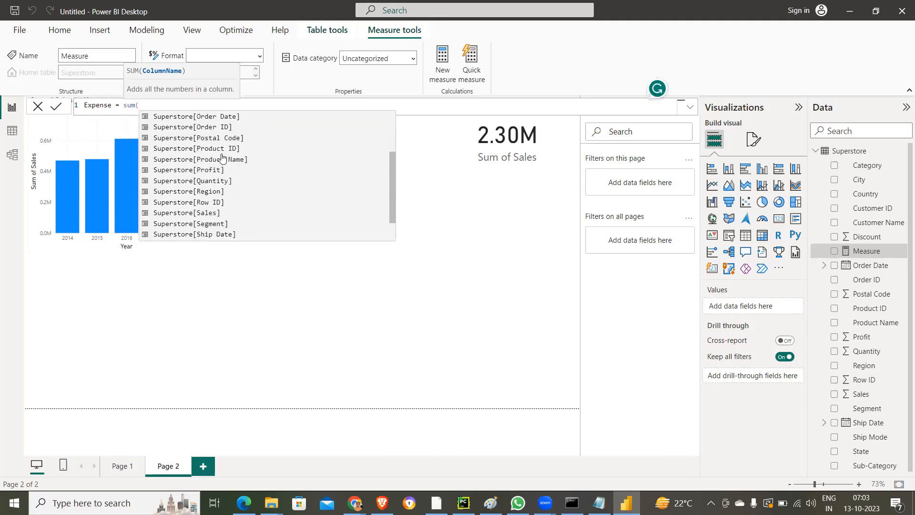
pyautogui.click(189, 213)
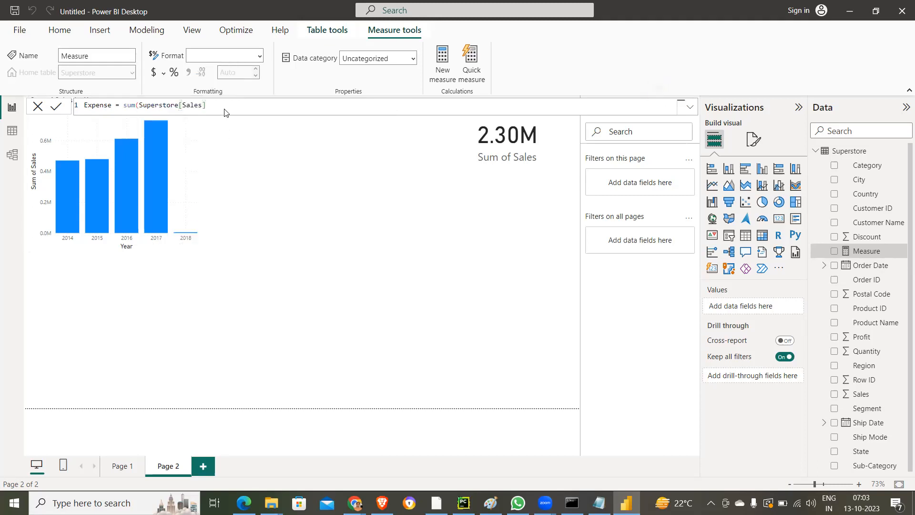
pyautogui.press('Return')
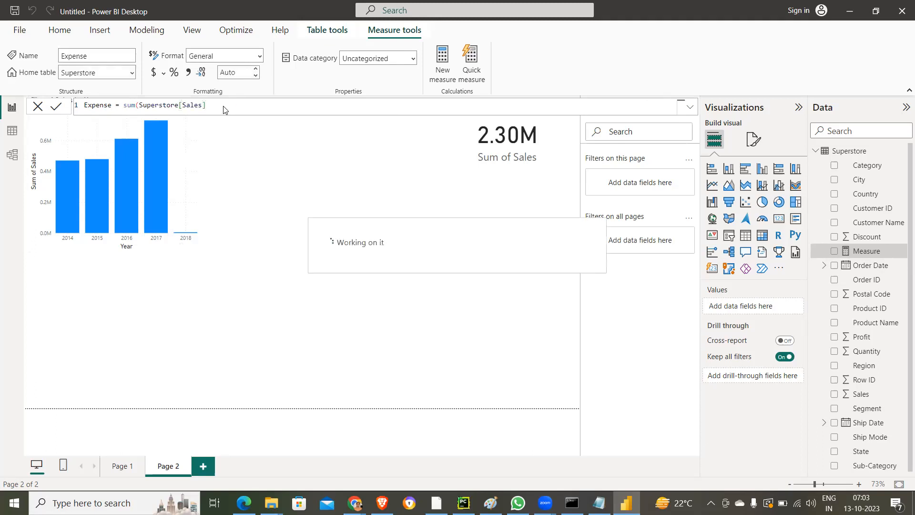
pyautogui.write(')')
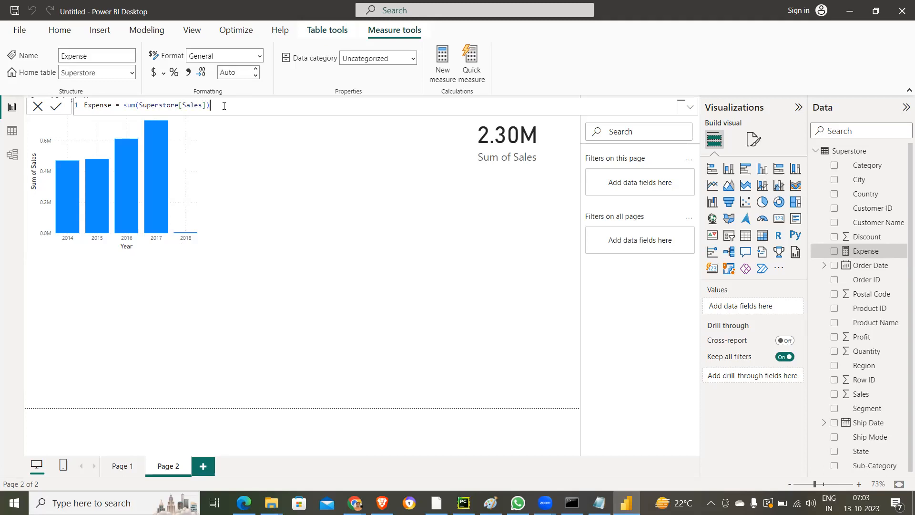
# - Subtract SUM(Superstore[Profit]) in the Expense formula and commit the measure
pyautogui.write('/')
pyautogui.press('BackSpace')
pyautogui.write('-s')
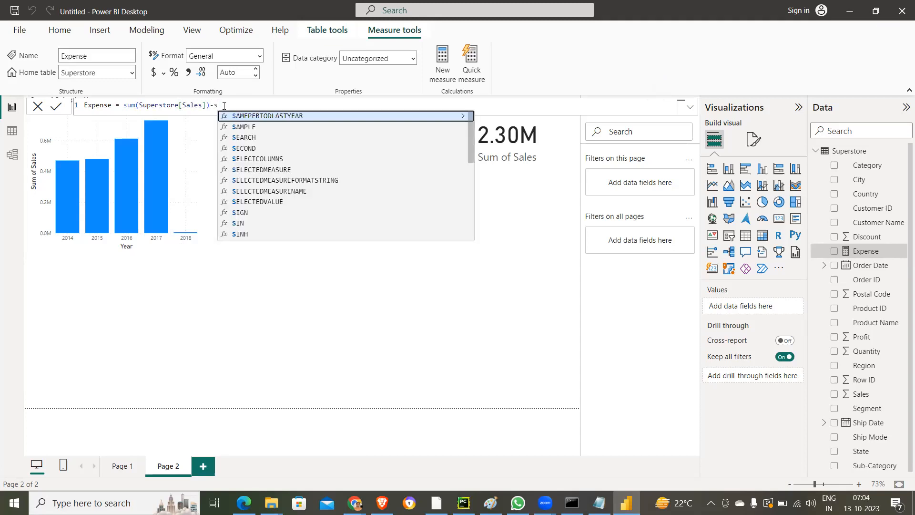
pyautogui.write('um')
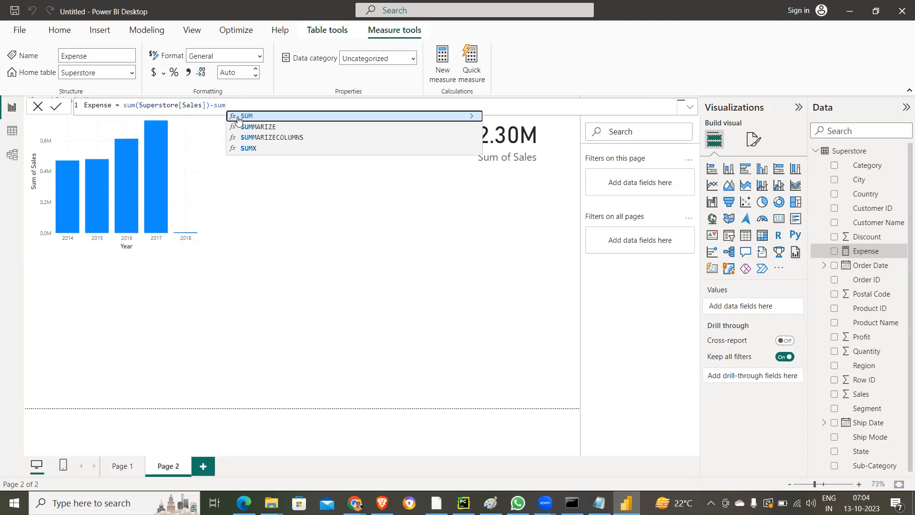
pyautogui.click(239, 118)
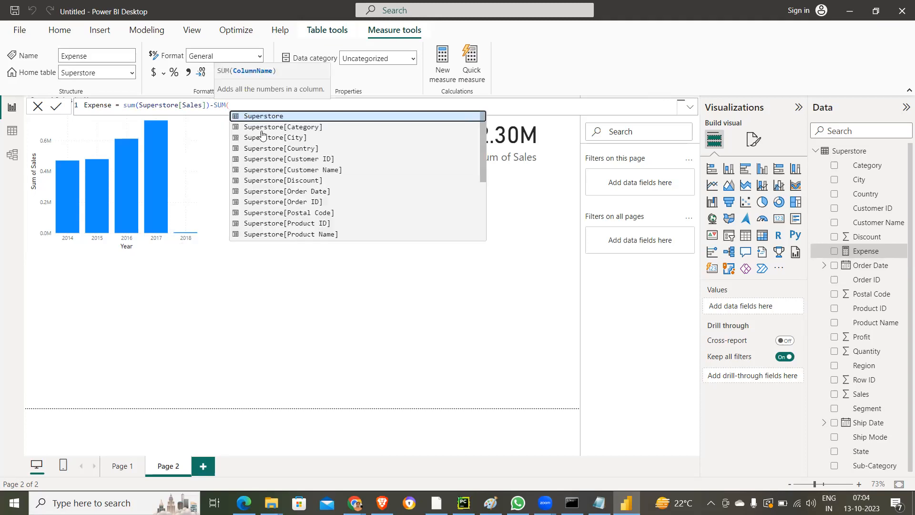
pyautogui.scroll(-2, 330, 198)
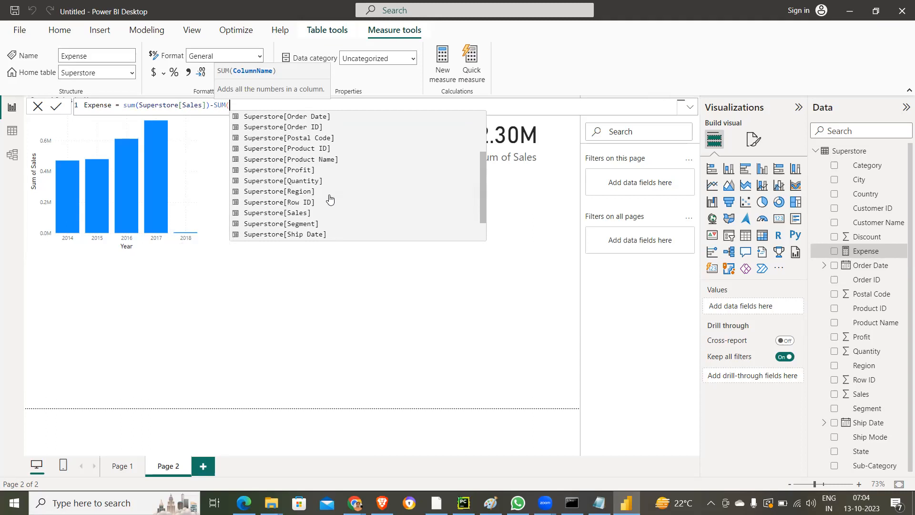
pyautogui.click(307, 172)
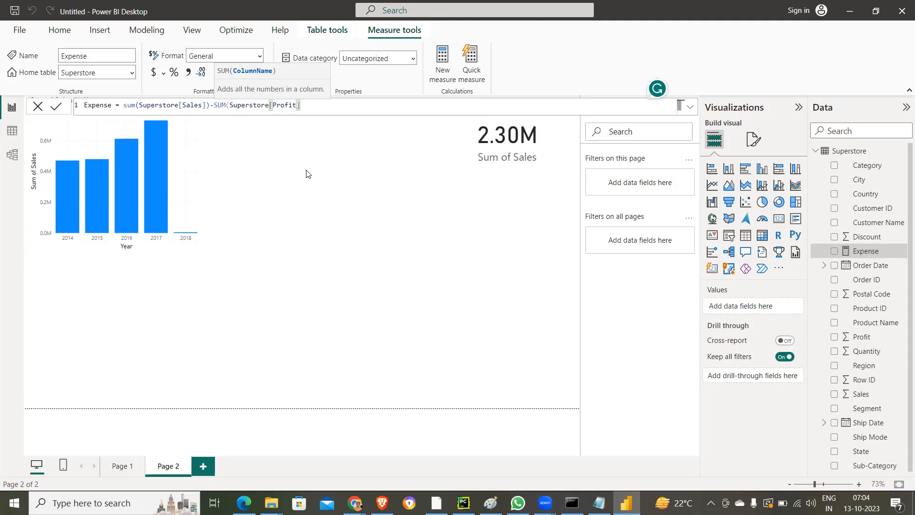
pyautogui.write(')')
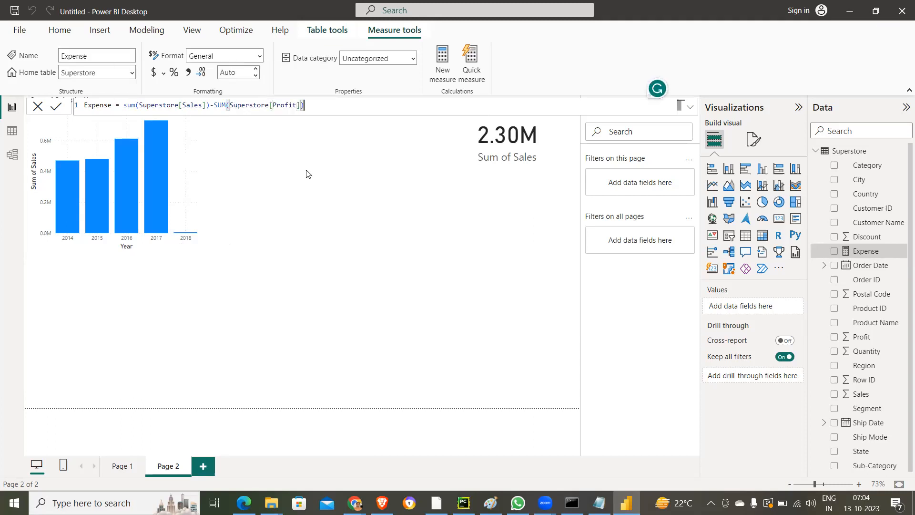
pyautogui.click(55, 110)
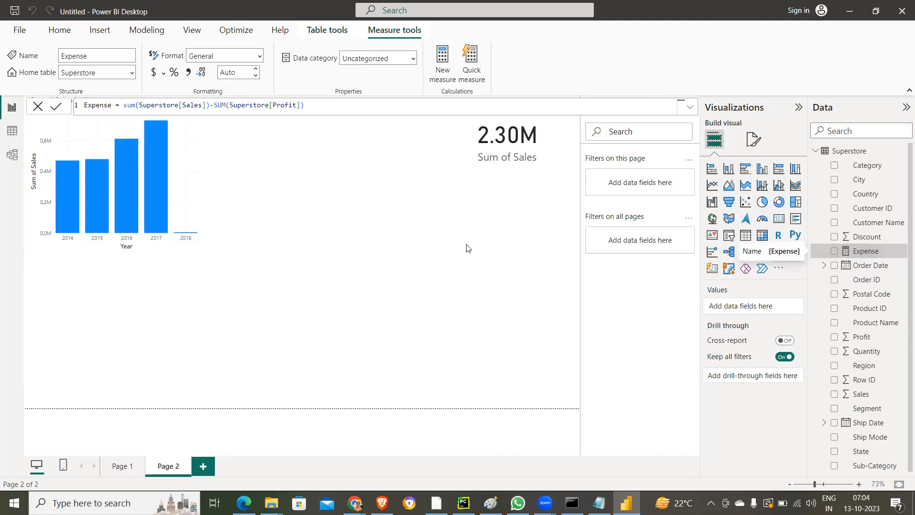
# - Add a clustered column chart of Expense by Ship Mode below the Sales by Year chart
pyautogui.click(306, 203)
pyautogui.moveTo(132, 150)
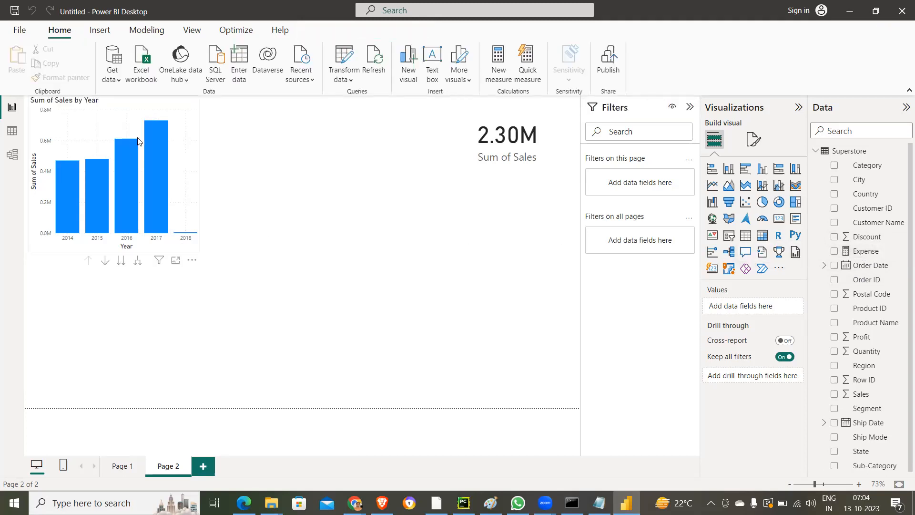
pyautogui.click(186, 119)
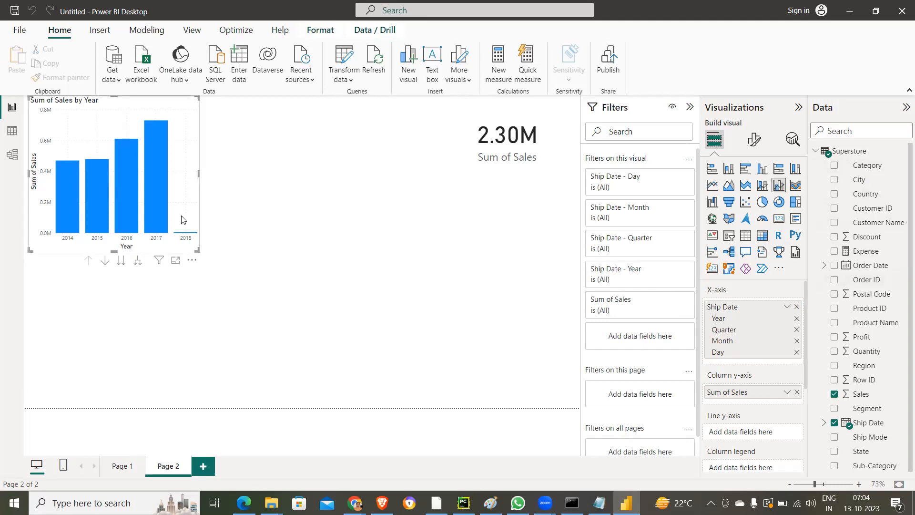
pyautogui.click(282, 211)
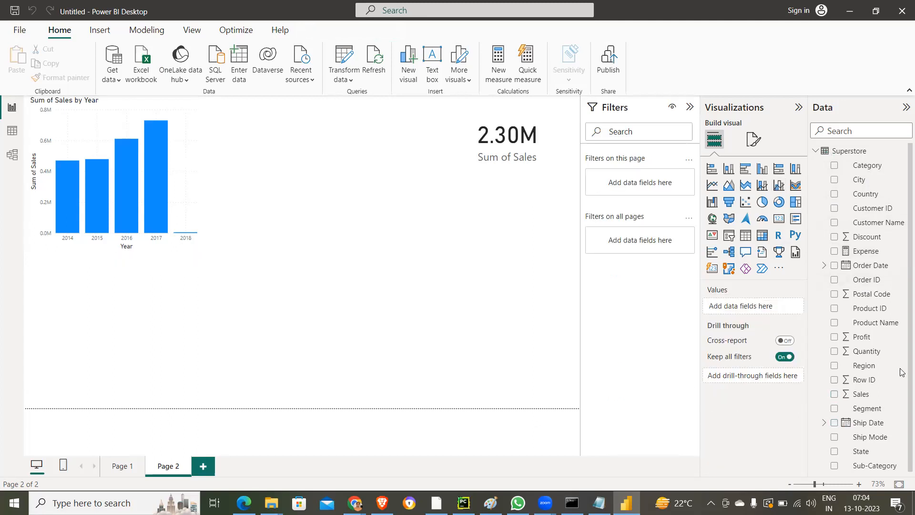
pyautogui.click(834, 252)
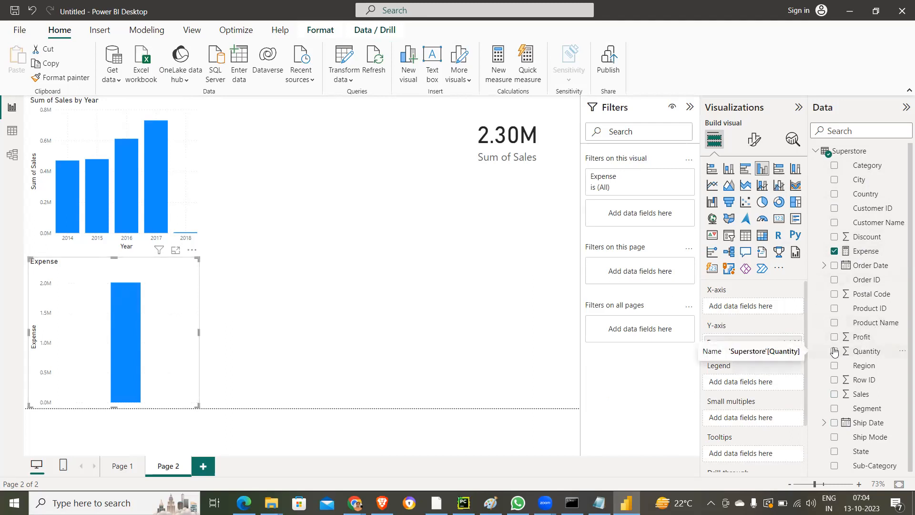
pyautogui.click(834, 437)
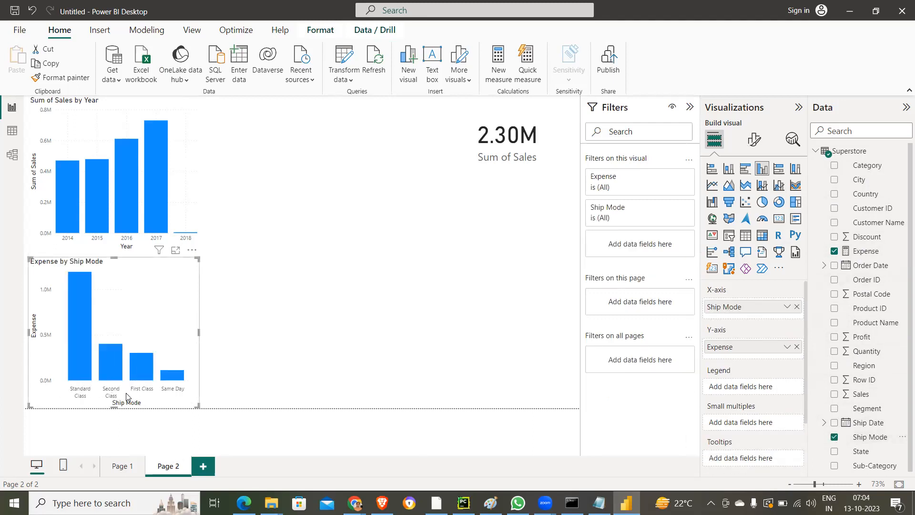
pyautogui.click(332, 316)
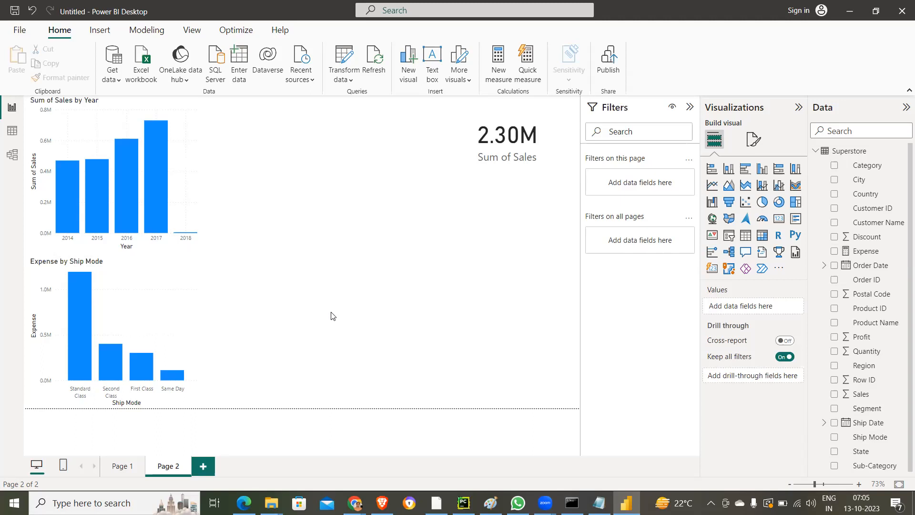
# - Switch to the model view and collapse the Superstore table's field list in the data list
pyautogui.click(13, 153)
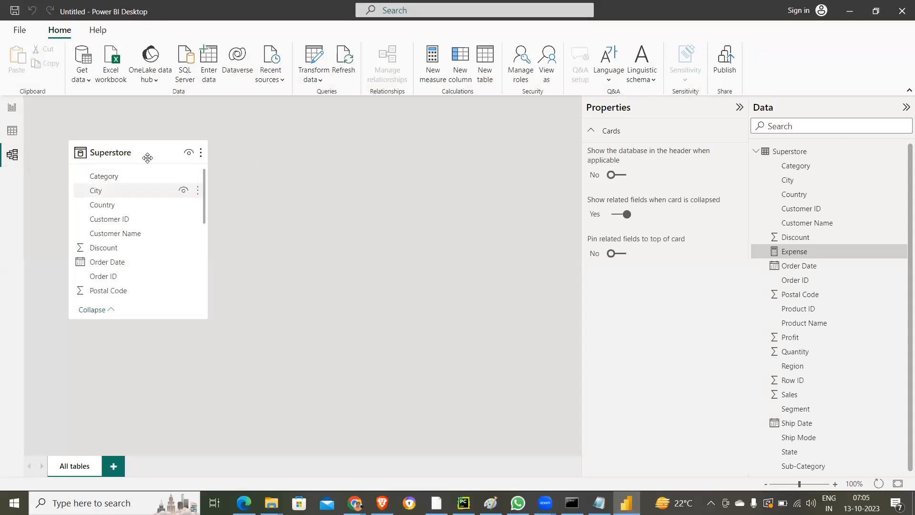
pyautogui.moveTo(134, 142); pyautogui.dragTo(125, 131)
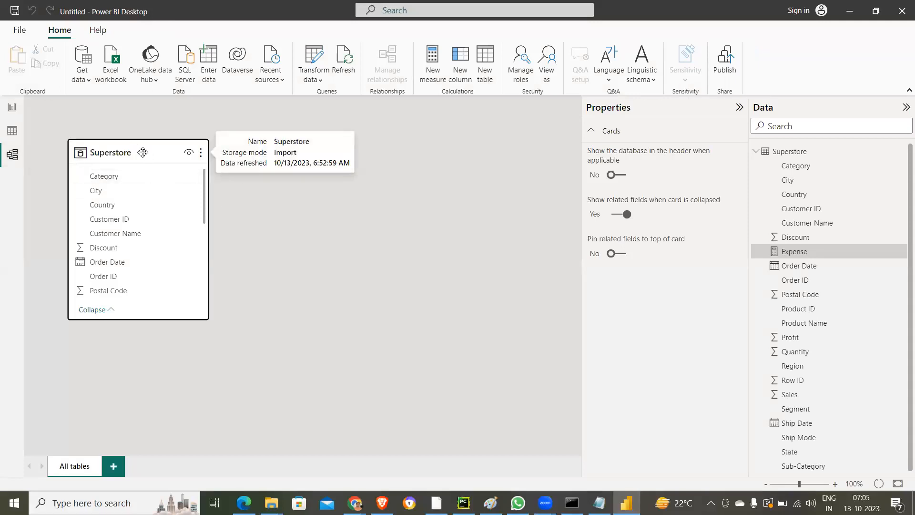
pyautogui.click(761, 151)
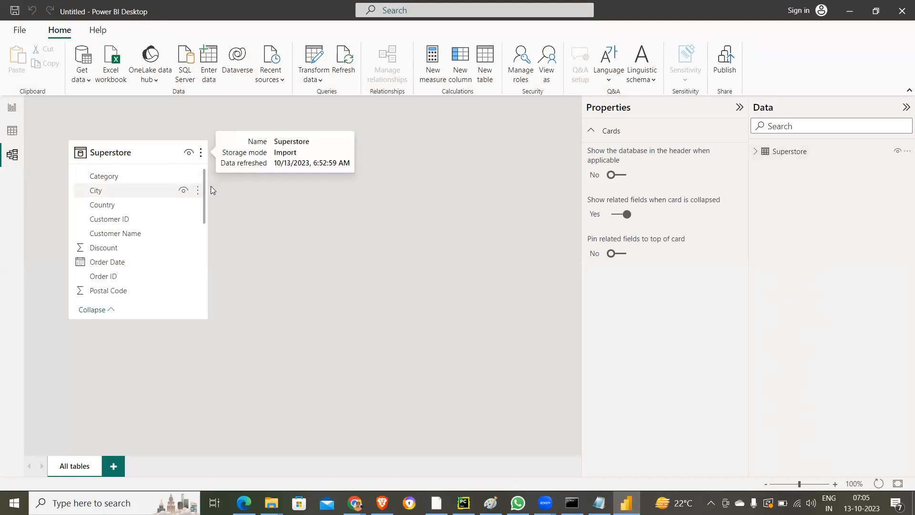
pyautogui.click(19, 30)
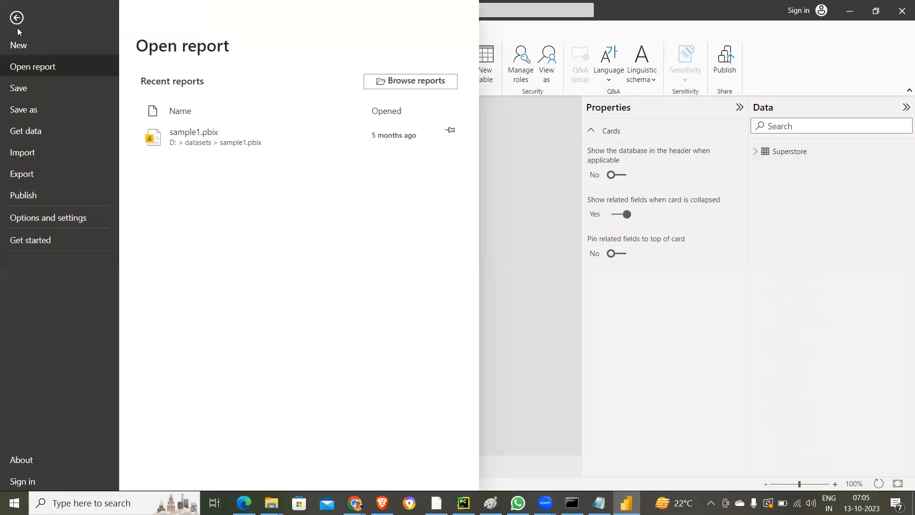
pyautogui.click(17, 19)
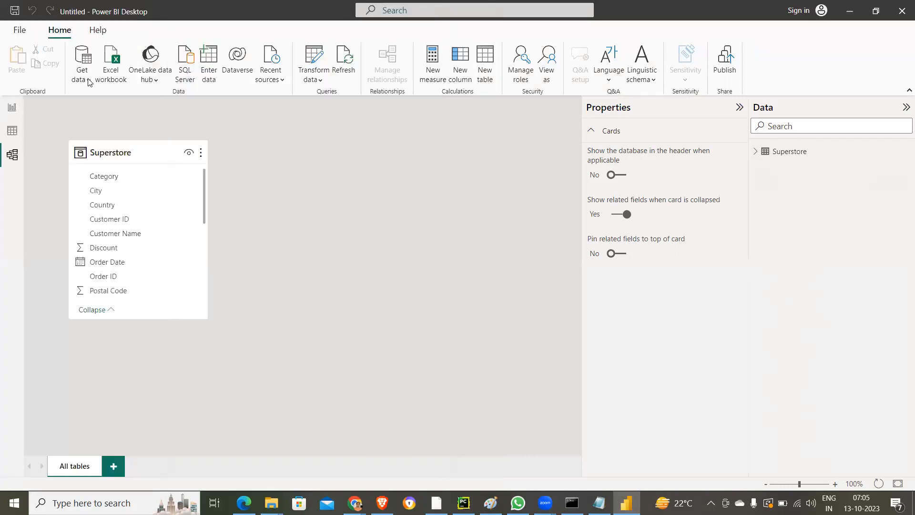
pyautogui.click(114, 78)
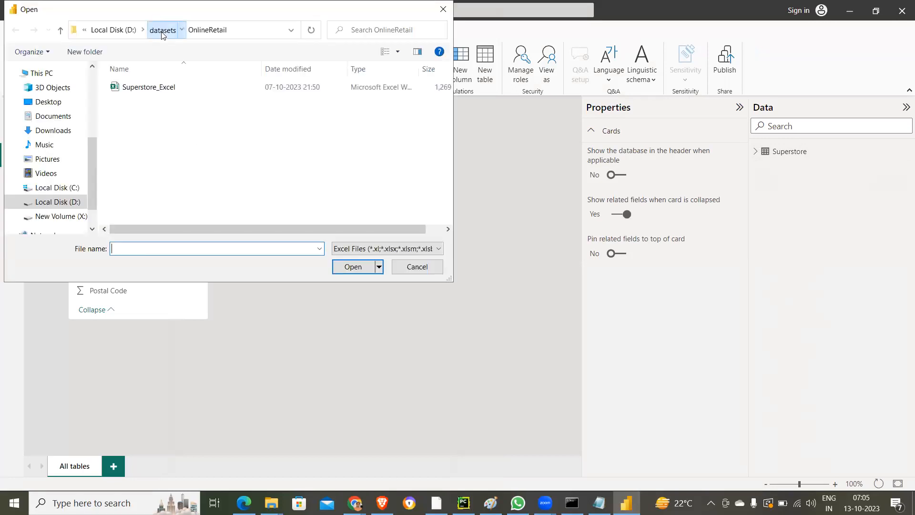
pyautogui.click(163, 34)
pyautogui.doubleClick(152, 89)
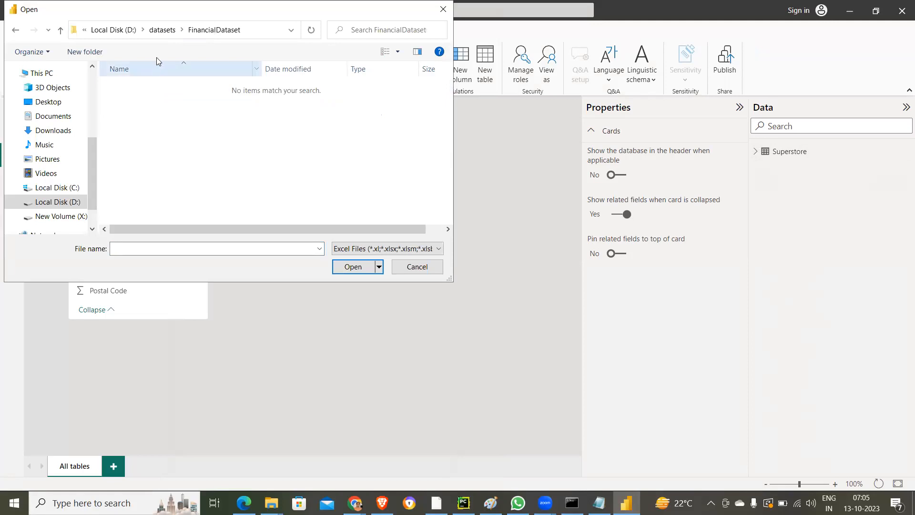
pyautogui.click(416, 269)
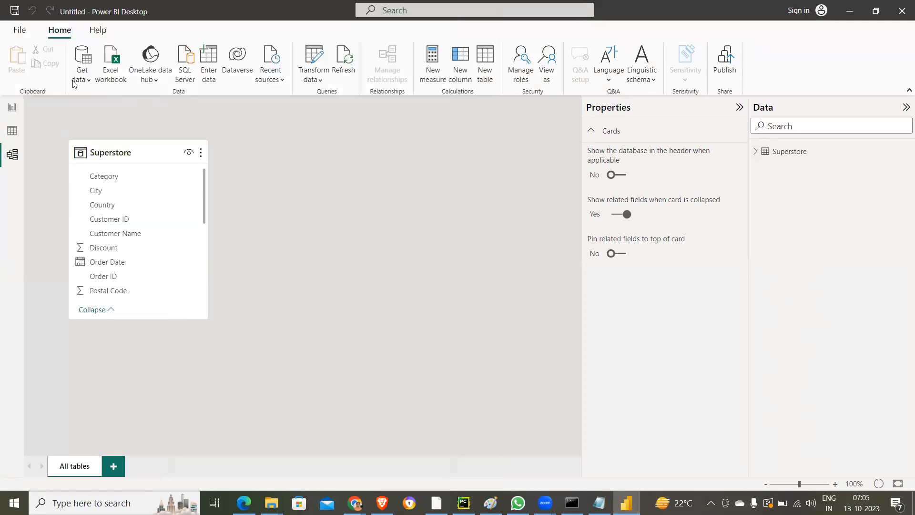
# - Load the orders CSV file from the OnlineRetail folder into the model as a second table
pyautogui.click(89, 83)
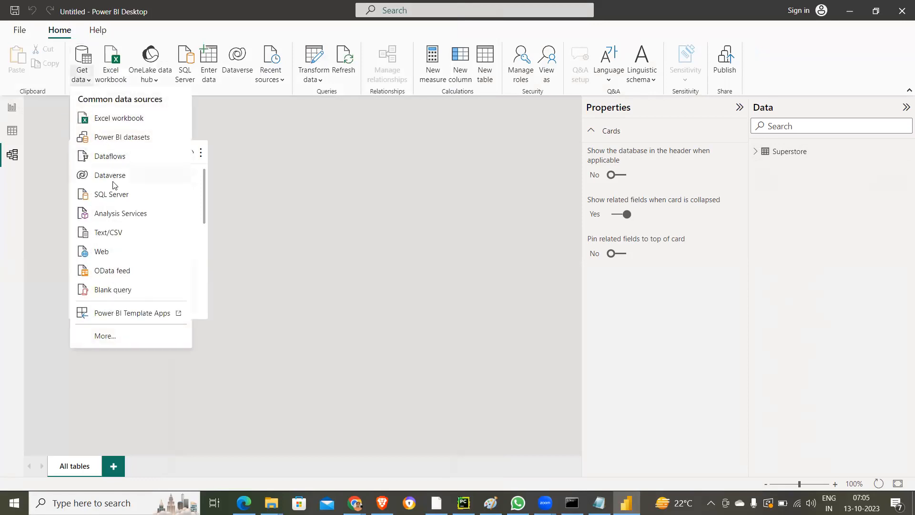
pyautogui.click(114, 234)
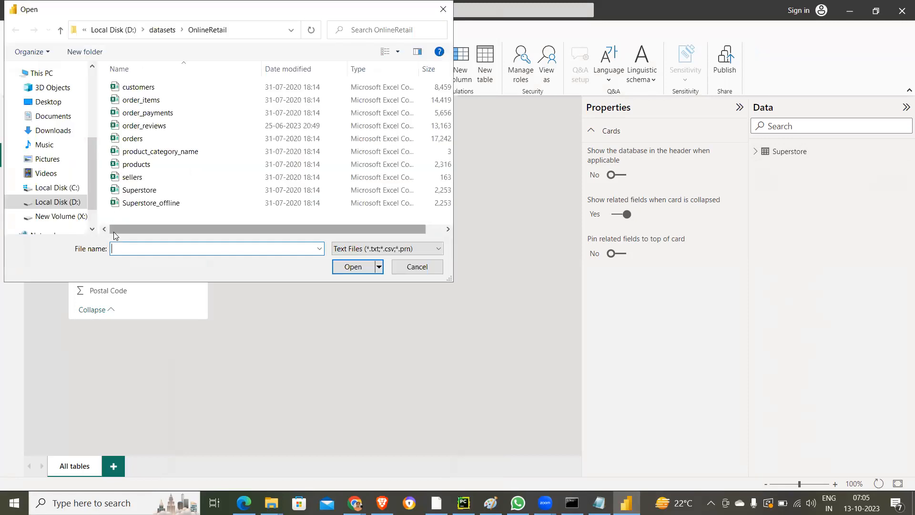
pyautogui.doubleClick(148, 138)
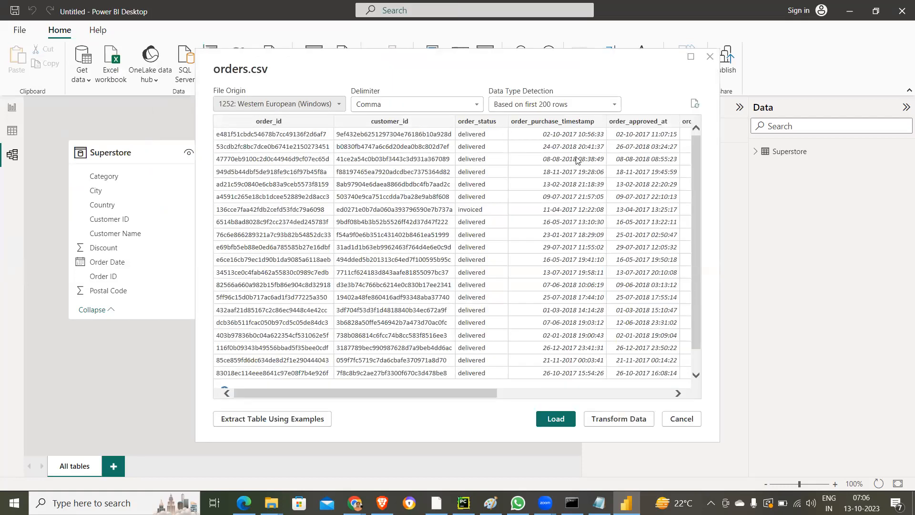
pyautogui.click(560, 412)
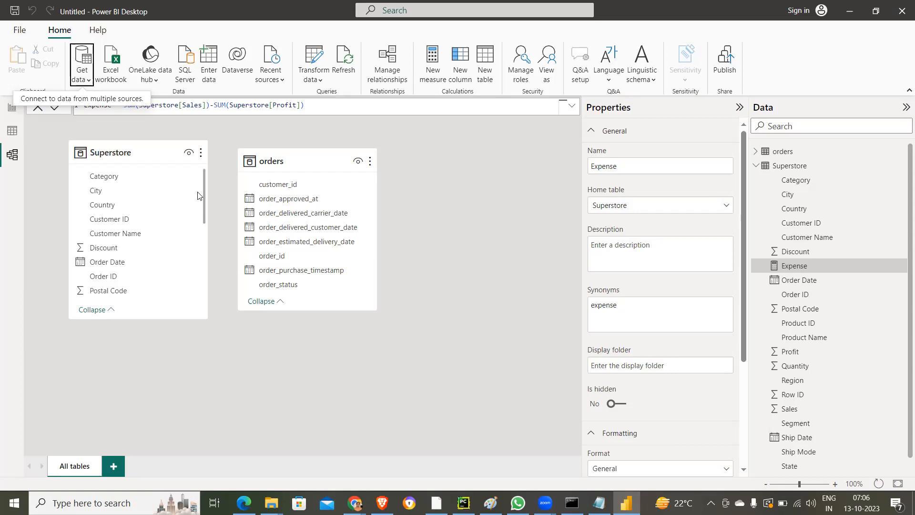
pyautogui.click(72, 258)
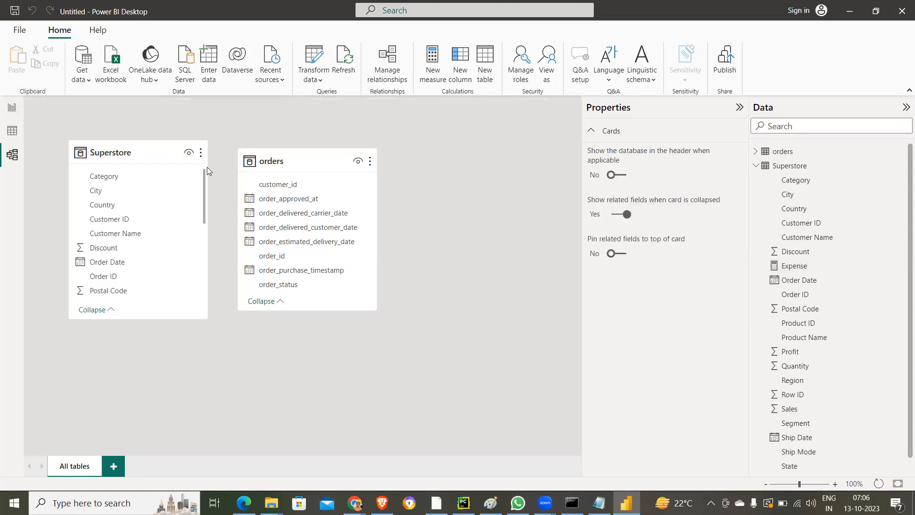
# - Add a new calculated column to the Superstore table and name it SalesPerUnit in the formula
pyautogui.click(202, 153)
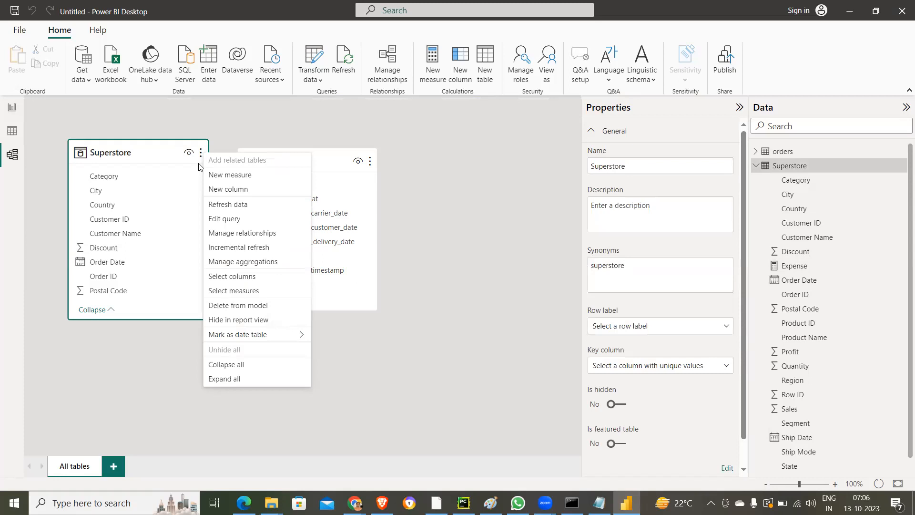
pyautogui.click(220, 191)
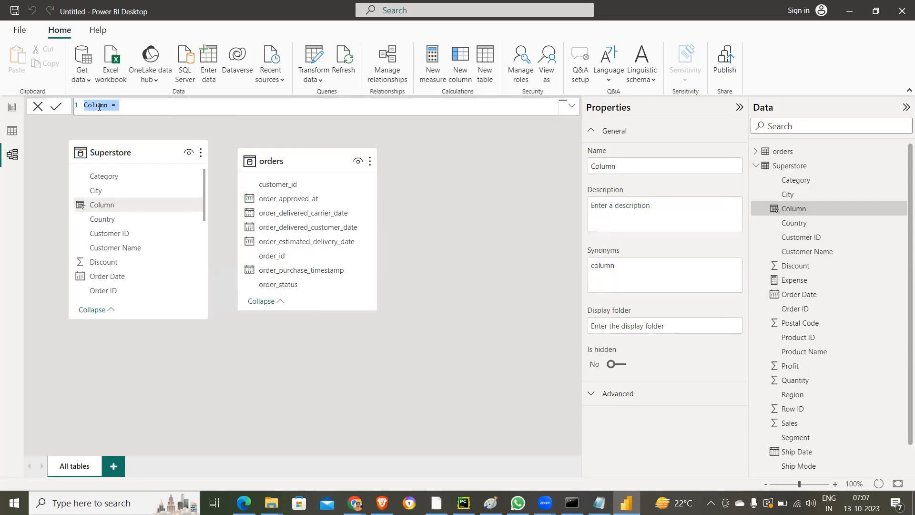
pyautogui.doubleClick(97, 106)
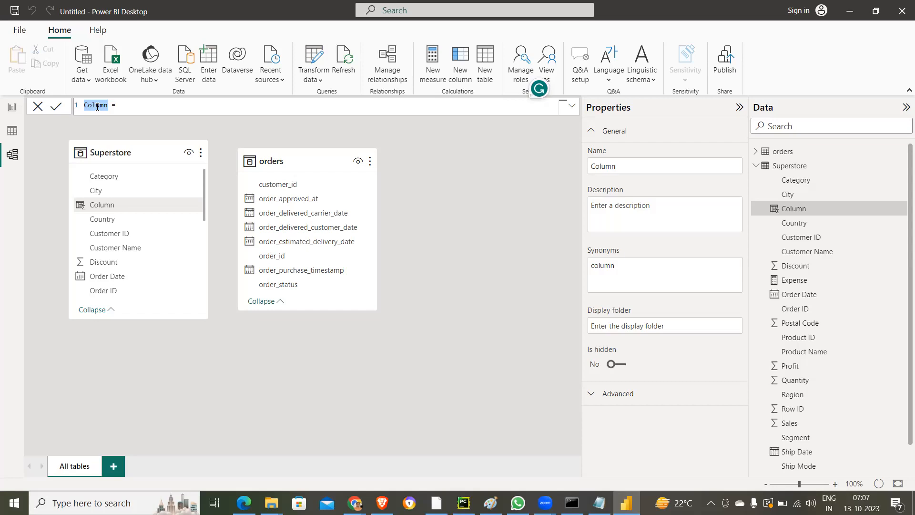
pyautogui.write('Sa')
pyautogui.write('o')
pyautogui.write('es')
pyautogui.write('Per')
pyautogui.write('Unit')
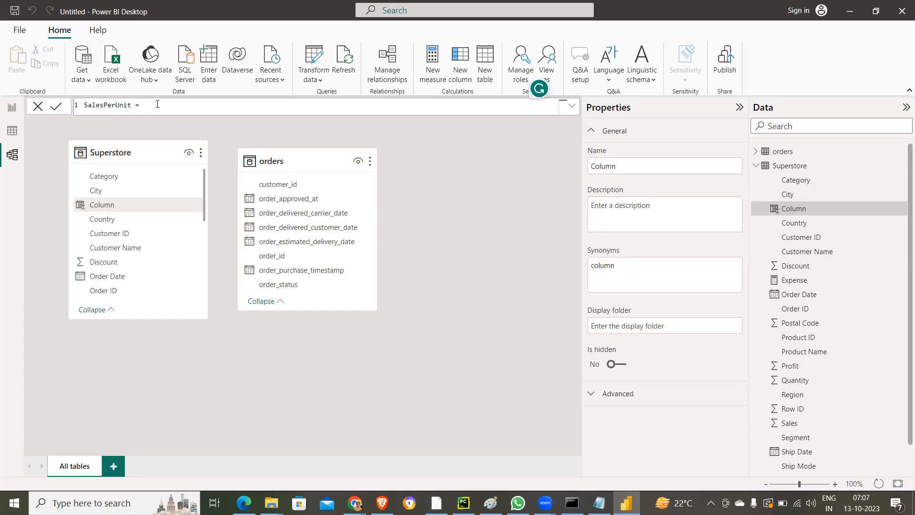
pyautogui.write('Sa')
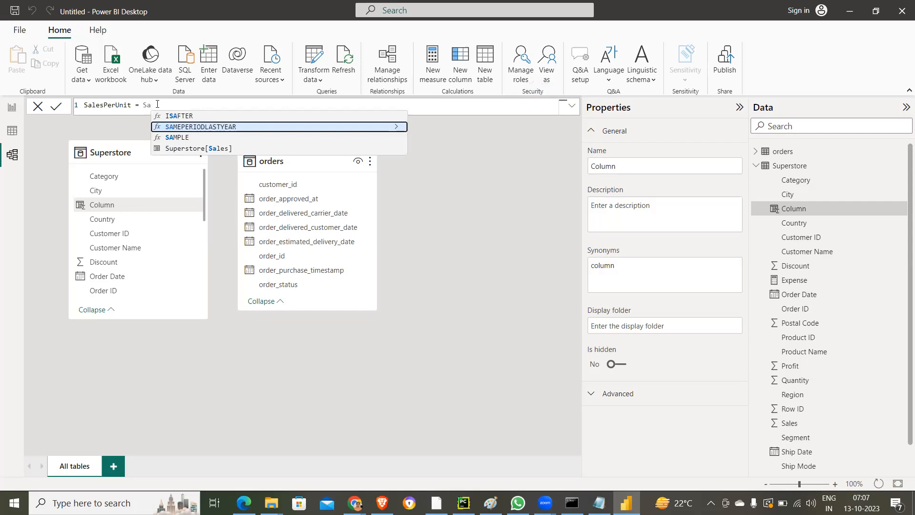
pyautogui.press('BackSpace')
pyautogui.press('BackSpace')
# - Define the SalesPerUnit column as SUM(Superstore[Sales]) and commit the formula
pyautogui.write('Sum')
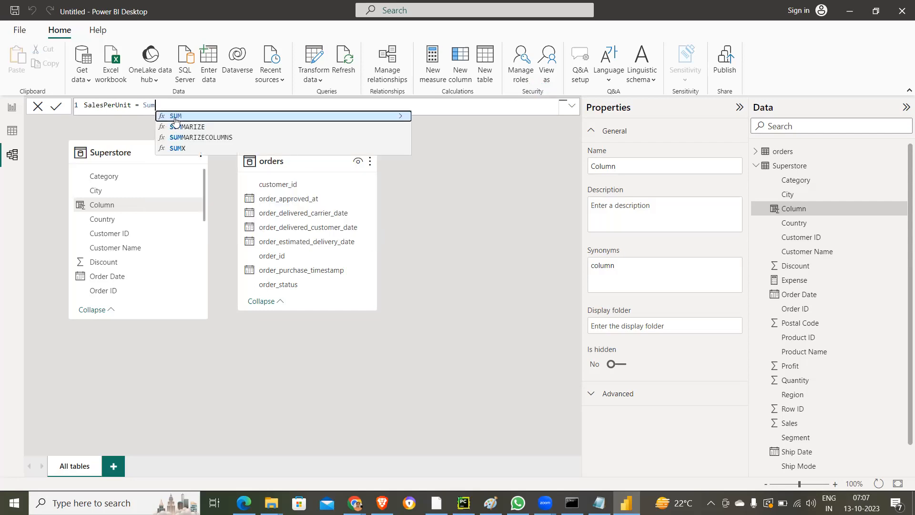
pyautogui.write('(orders')
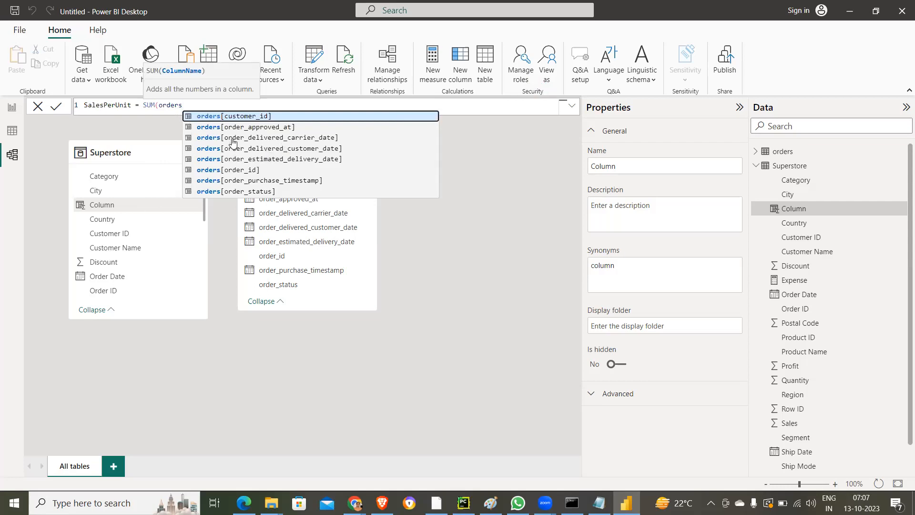
pyautogui.press('BackSpace')
pyautogui.press('BackSpace')
pyautogui.press('BackSpace')
pyautogui.press('BackSpace')
pyautogui.press('BackSpace')
pyautogui.press('BackSpace')
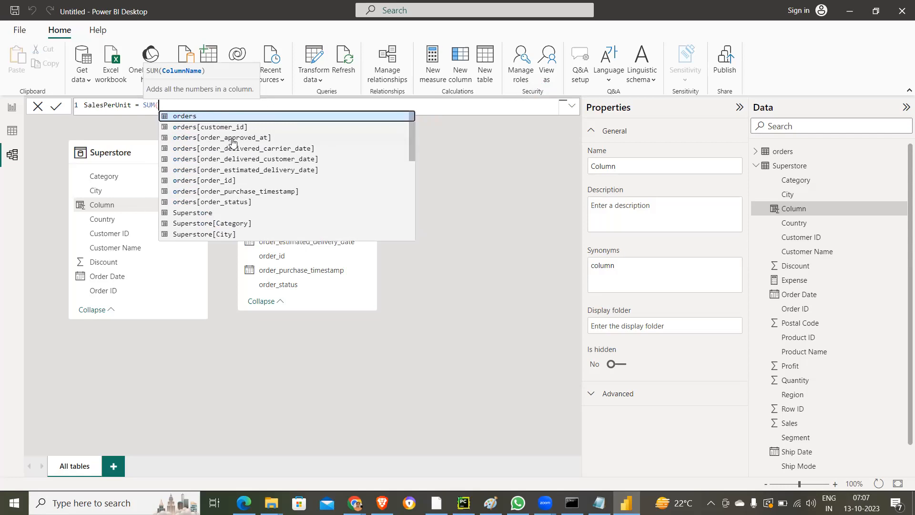
pyautogui.write('Sup')
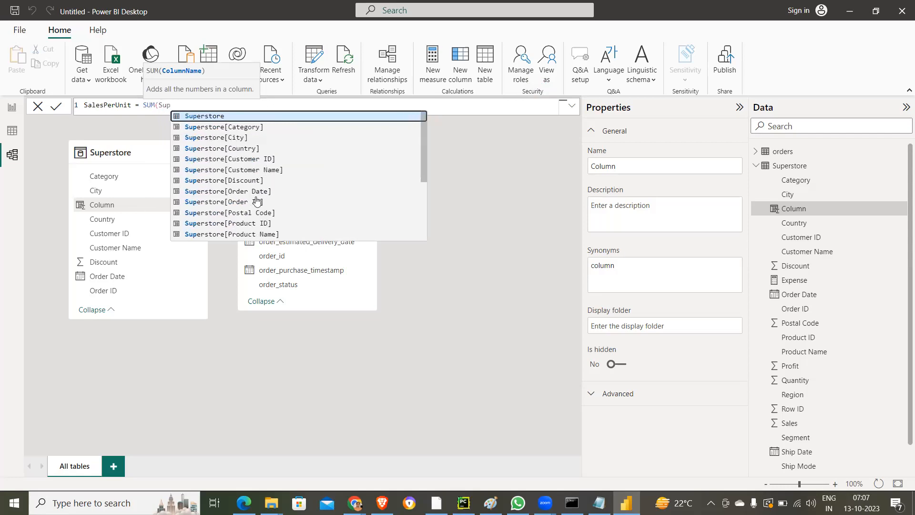
pyautogui.scroll(-2, 266, 200)
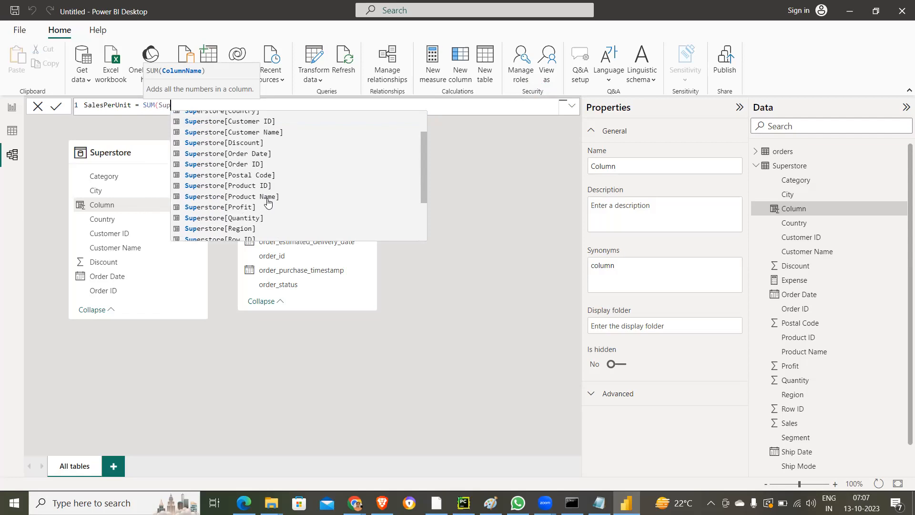
pyautogui.scroll(-1, 258, 223)
pyautogui.click(248, 213)
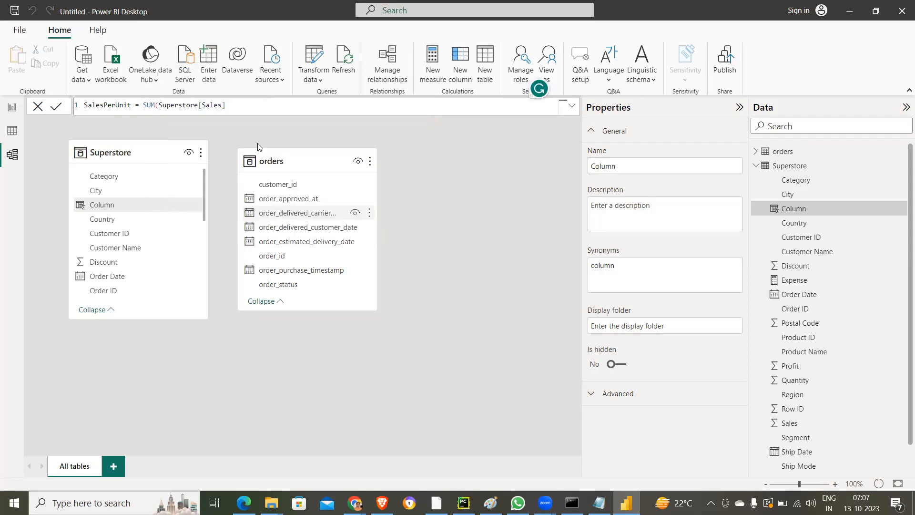
pyautogui.press('Return')
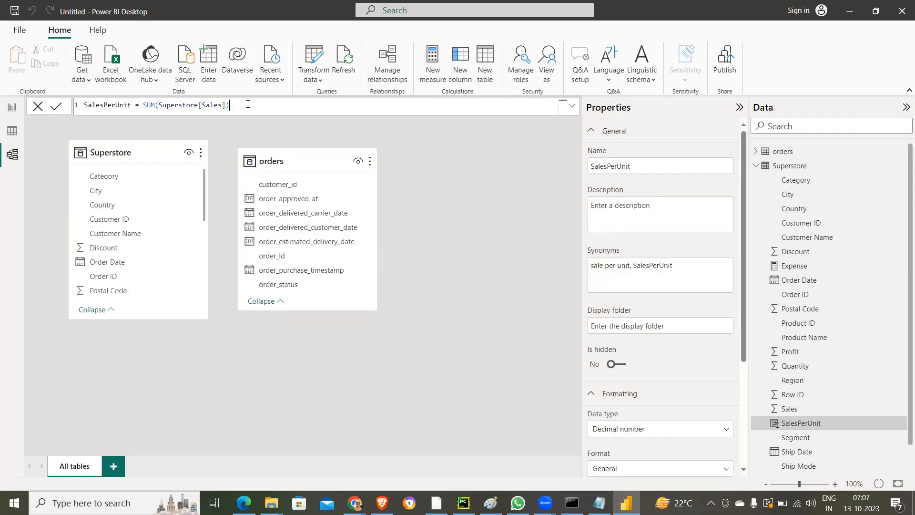
# - Divide the SalesPerUnit formula by the sum of Superstore[Quantity] and commit the column
pyautogui.write('/sum(')
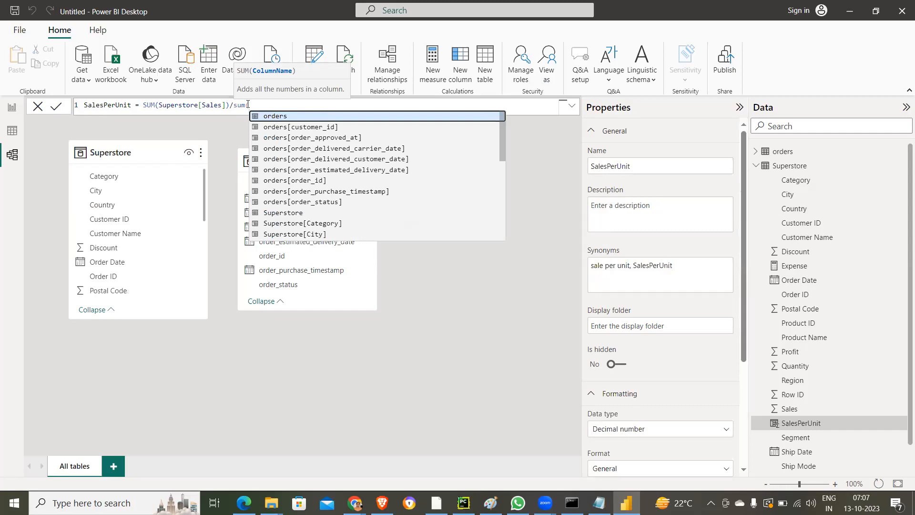
pyautogui.write('S')
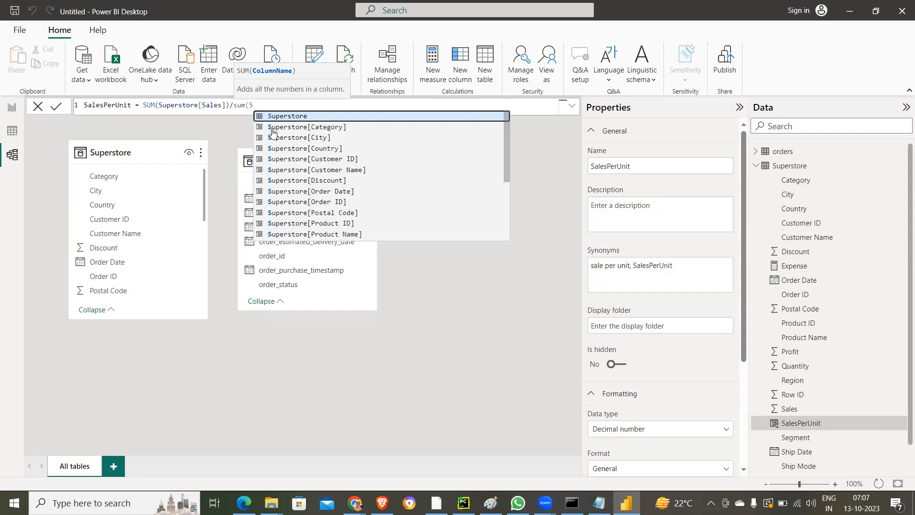
pyautogui.scroll(-4, 341, 191)
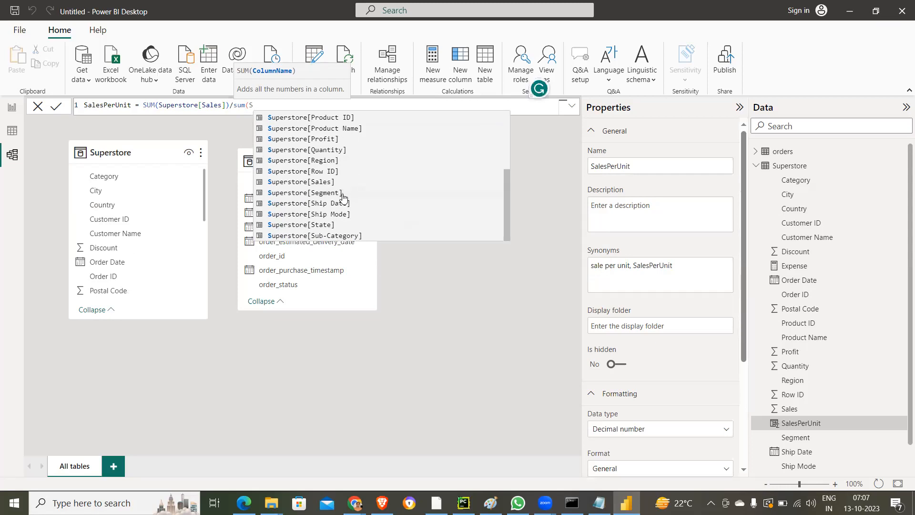
pyautogui.click(315, 150)
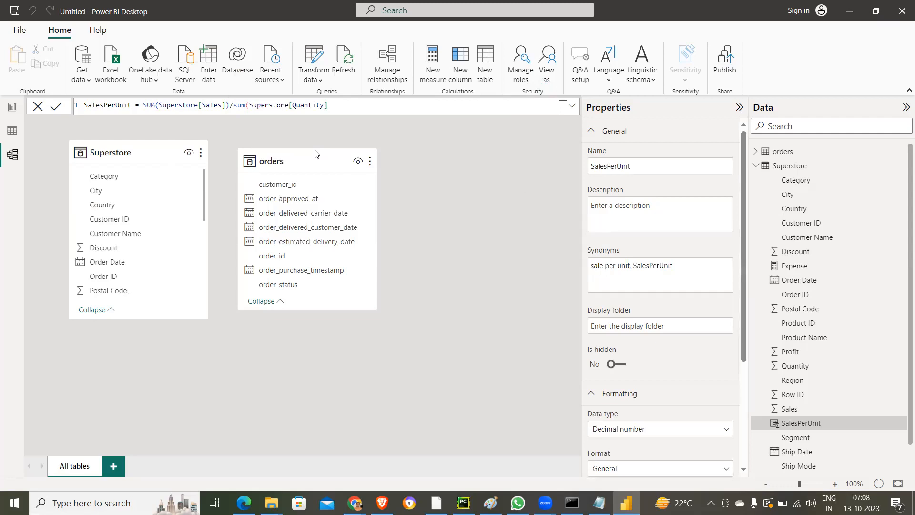
pyautogui.press('Return')
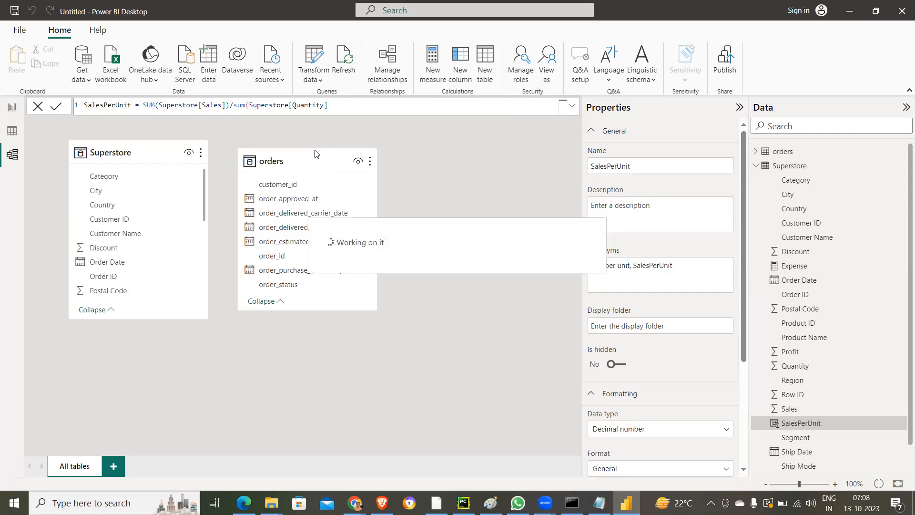
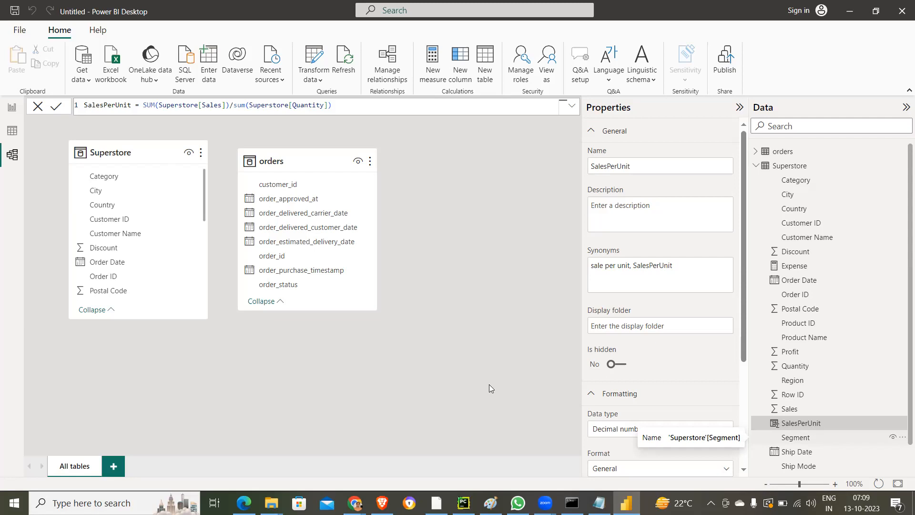
# - Build a table visual on report Page 2 from orders order_id and Superstore Sales, and resize it to fit below the sales card
pyautogui.click(476, 240)
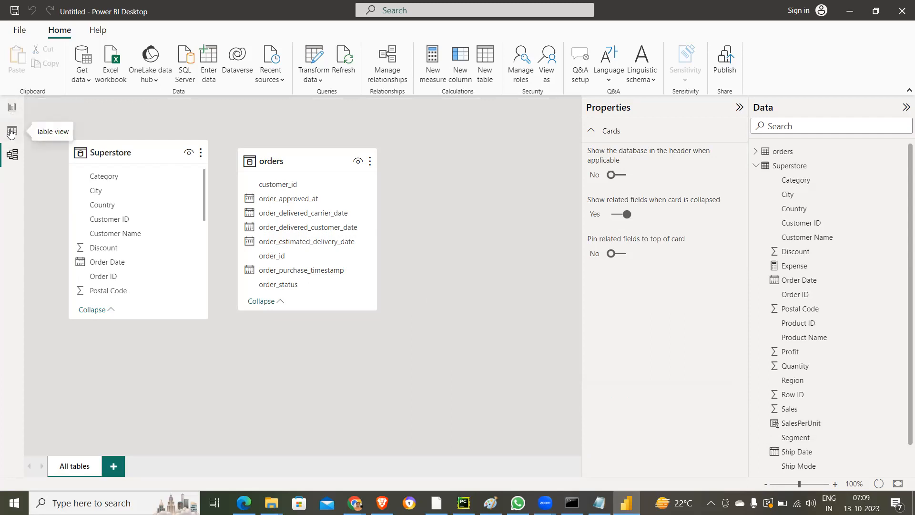
pyautogui.click(13, 111)
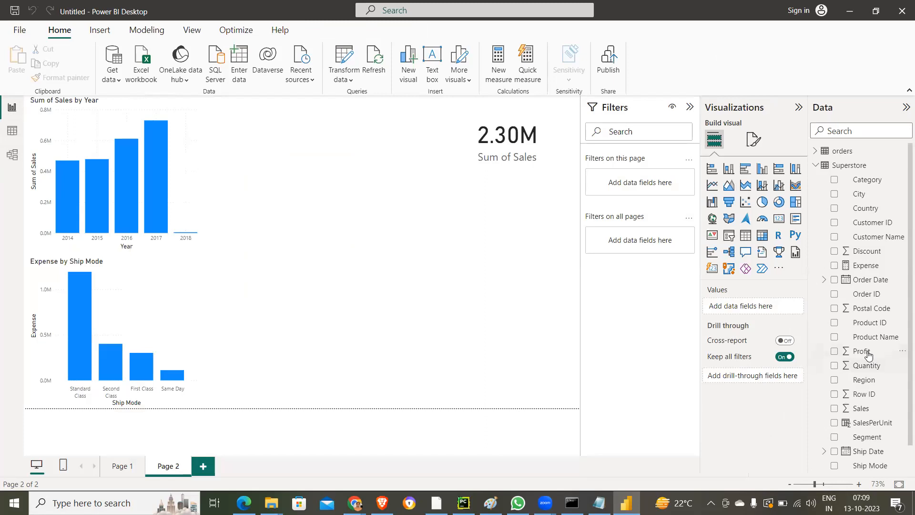
pyautogui.click(815, 153)
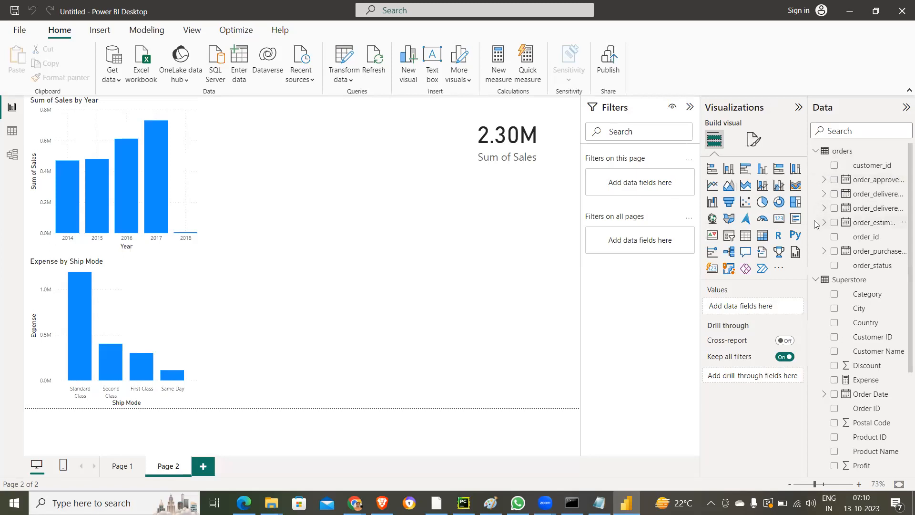
pyautogui.click(835, 237)
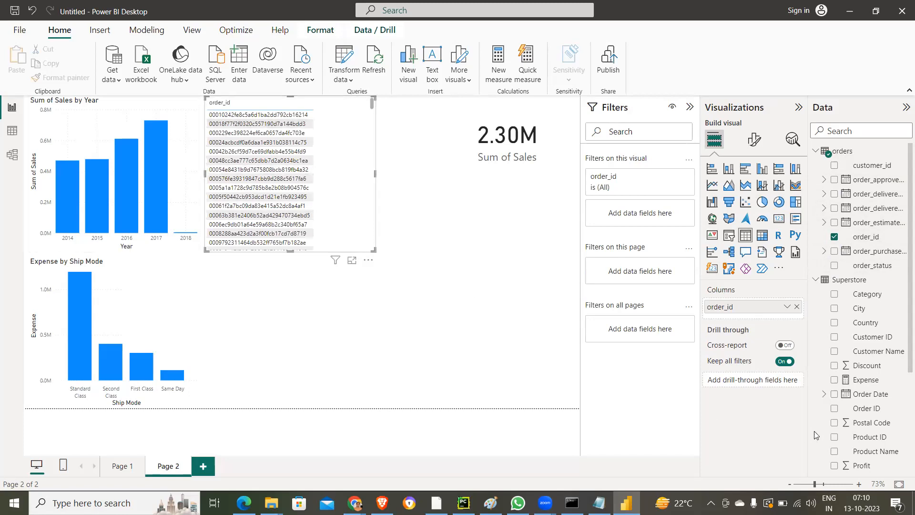
pyautogui.scroll(-3, 831, 429)
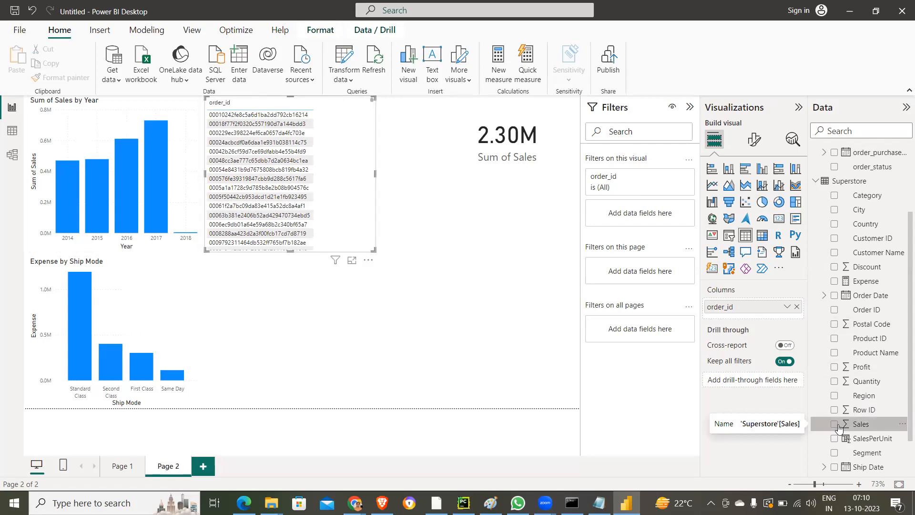
pyautogui.click(835, 424)
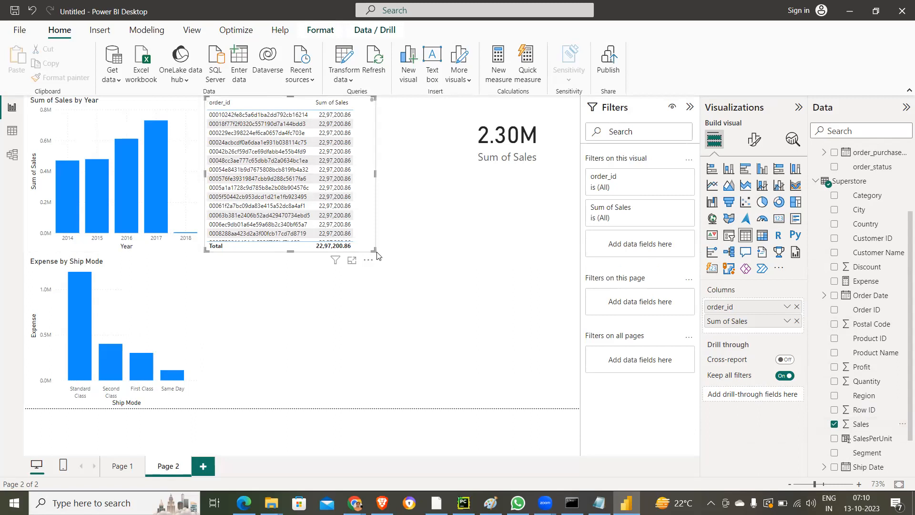
pyautogui.moveTo(377, 254); pyautogui.dragTo(475, 377)
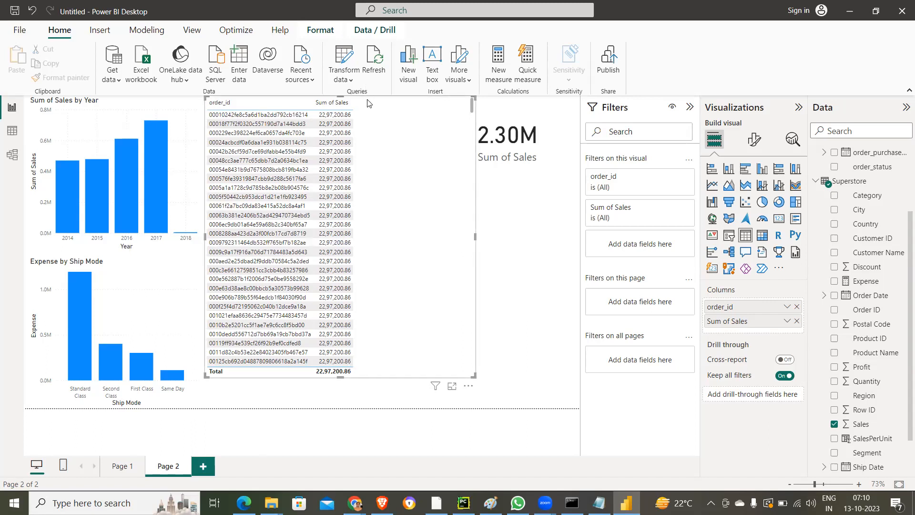
pyautogui.moveTo(338, 96); pyautogui.dragTo(446, 196)
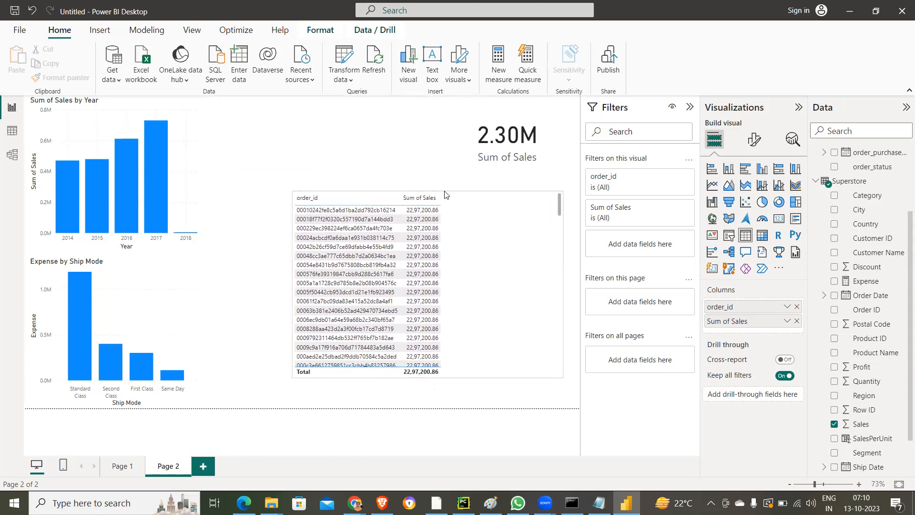
# - Add a new report page with an enlarged clustered column chart of Sales by Region, using Segment as the legend
pyautogui.click(203, 465)
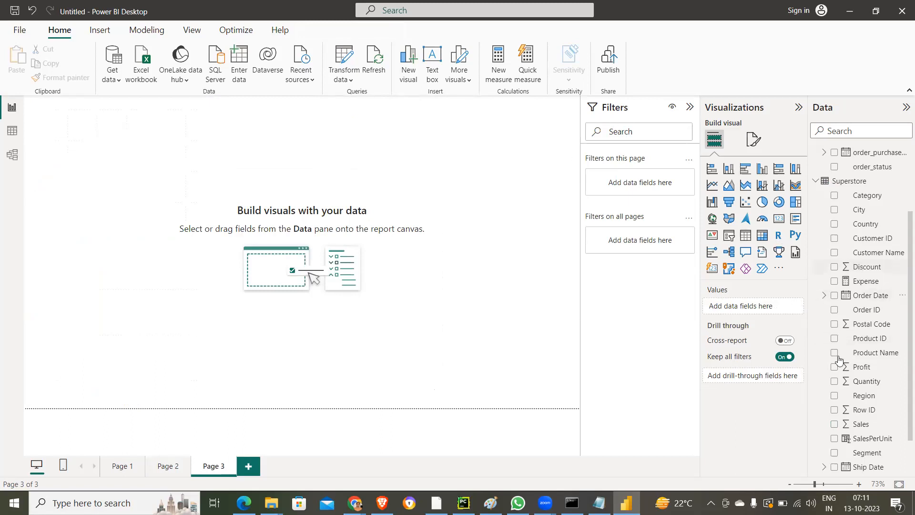
pyautogui.click(834, 425)
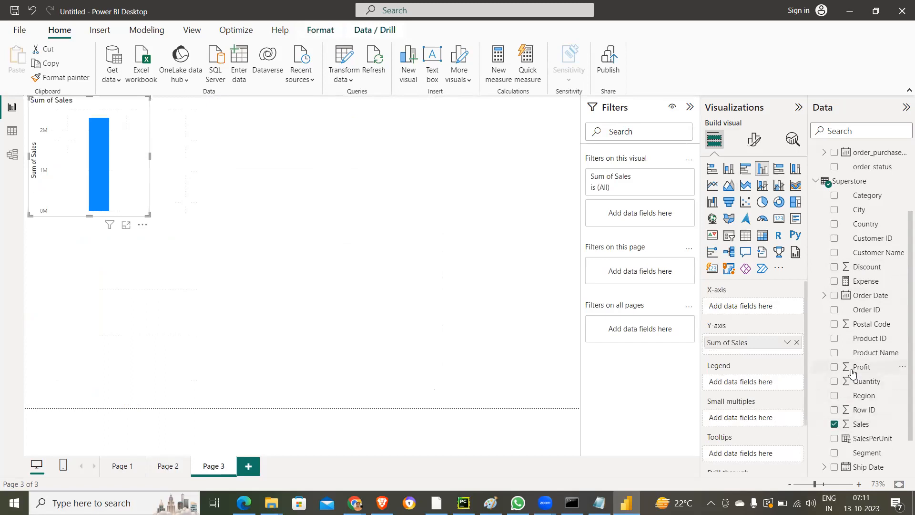
pyautogui.click(834, 397)
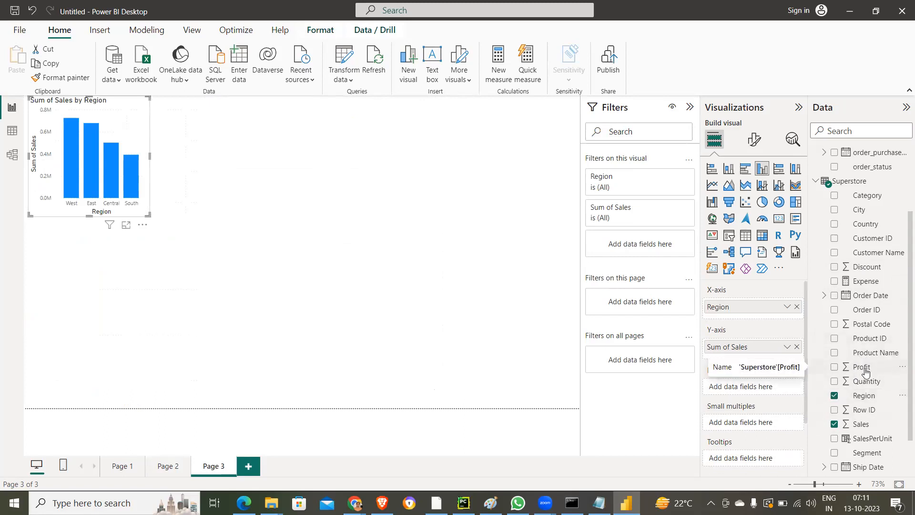
pyautogui.scroll(-1, 866, 372)
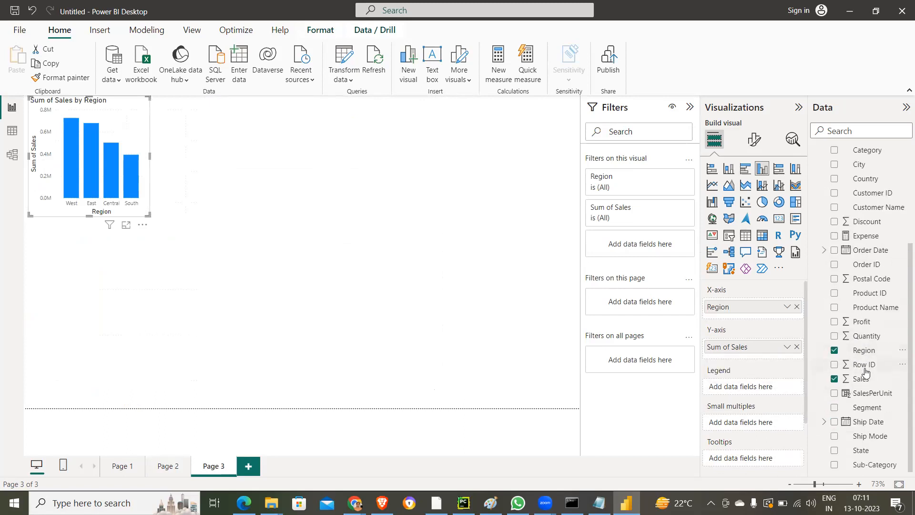
pyautogui.click(834, 407)
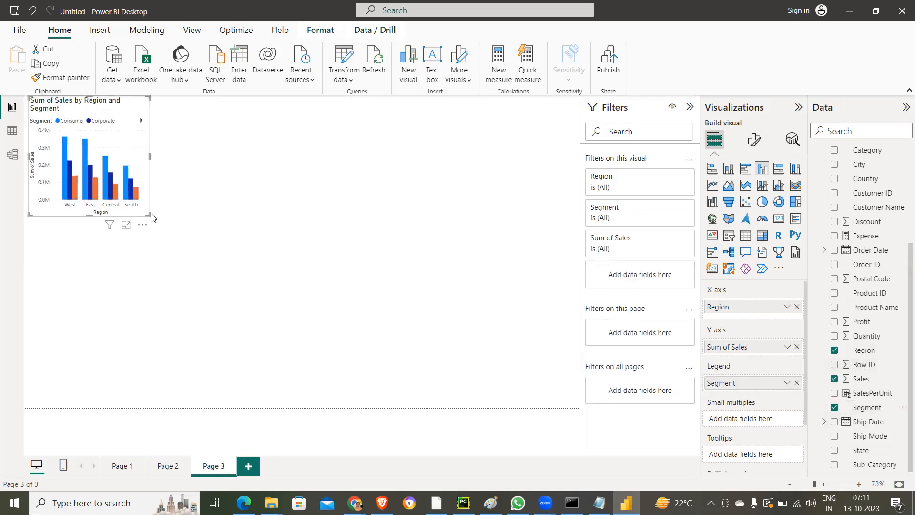
pyautogui.moveTo(148, 214); pyautogui.dragTo(362, 377)
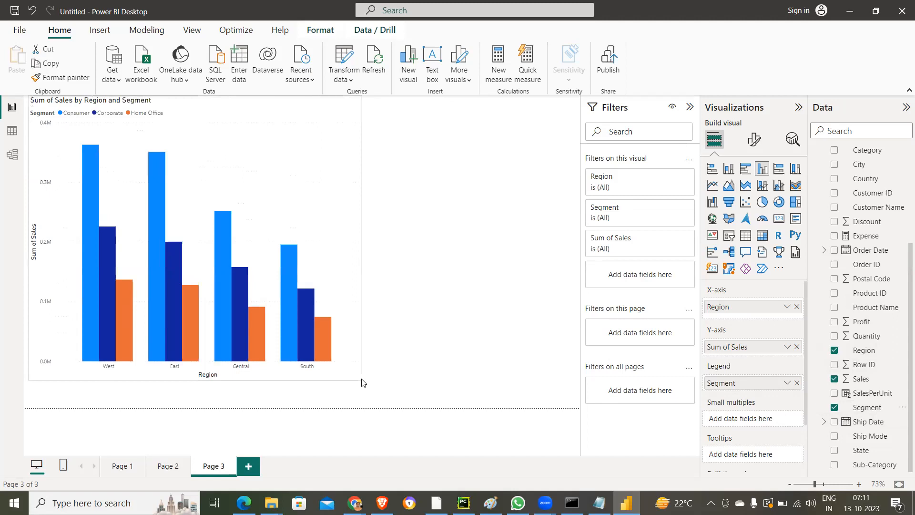
pyautogui.click(465, 313)
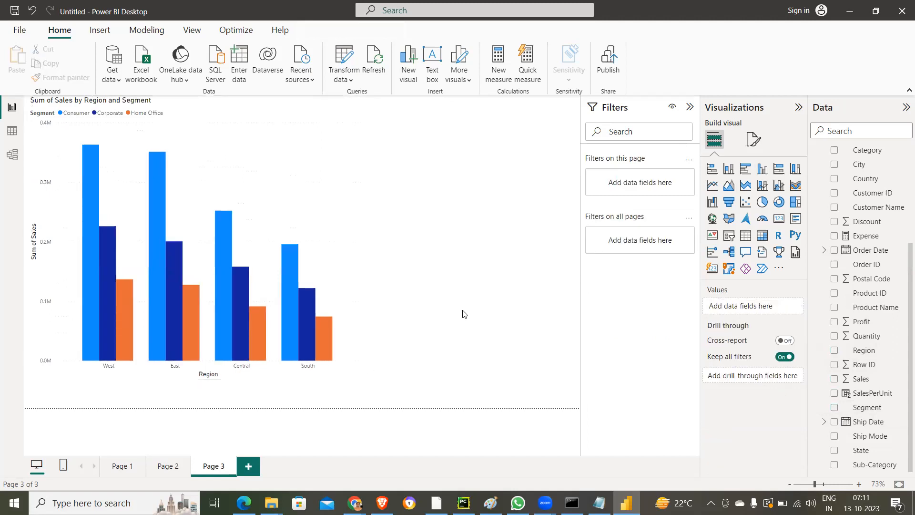
pyautogui.click(728, 204)
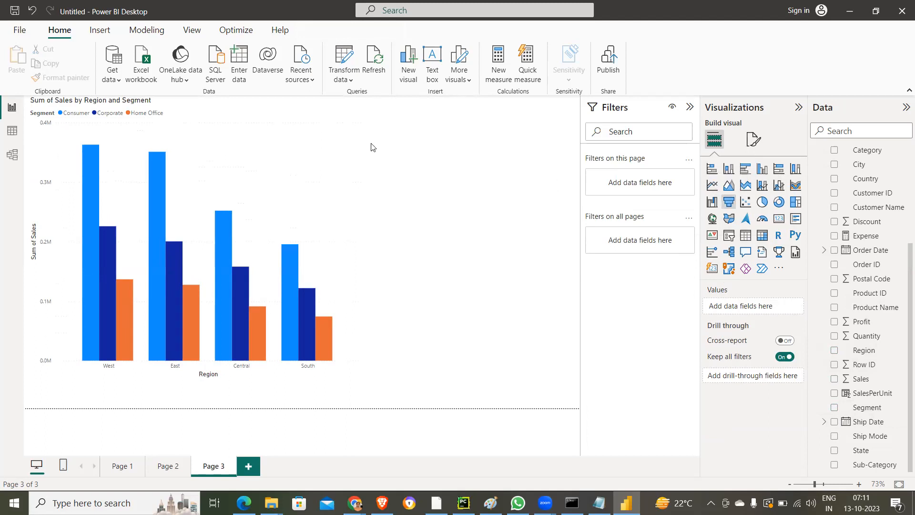
pyautogui.click(726, 202)
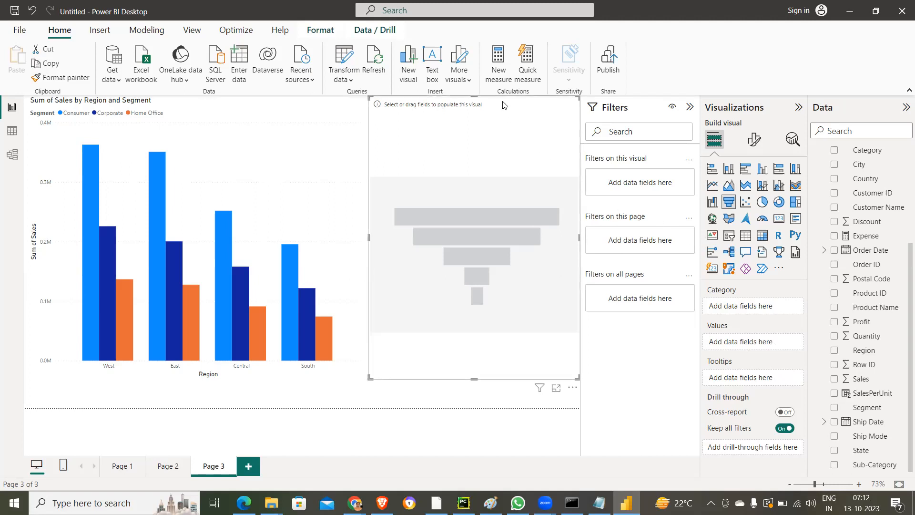
pyautogui.press('Delete')
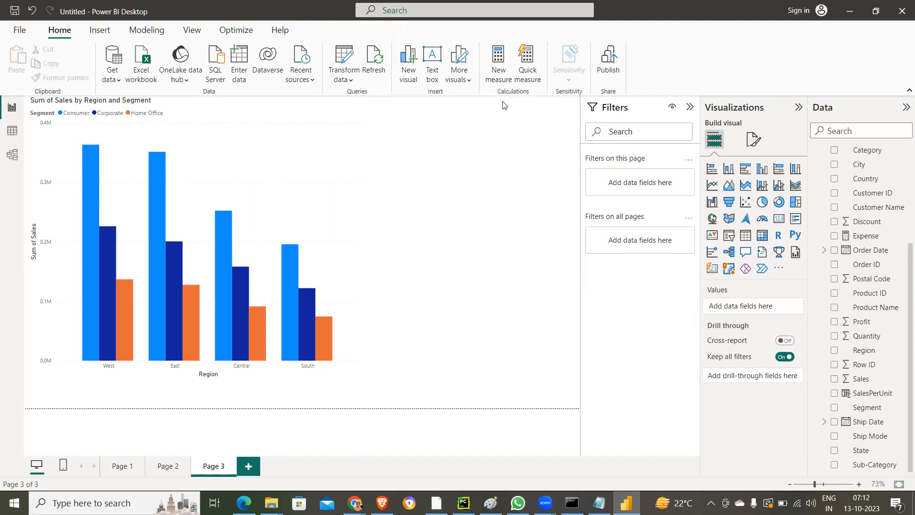
# - Add a Sales slicer beside the column chart, try upper limits of 12,445.91 and 7,916.78, and restore the full range
pyautogui.click(729, 236)
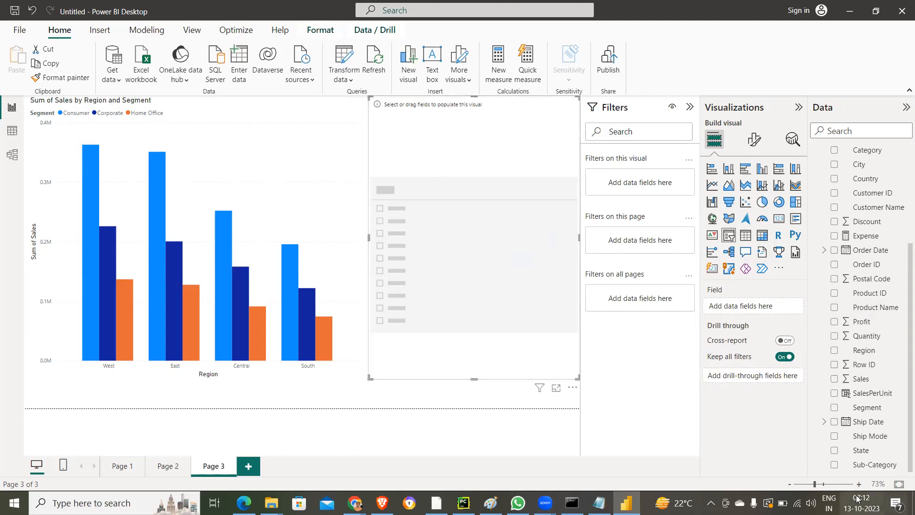
pyautogui.click(834, 380)
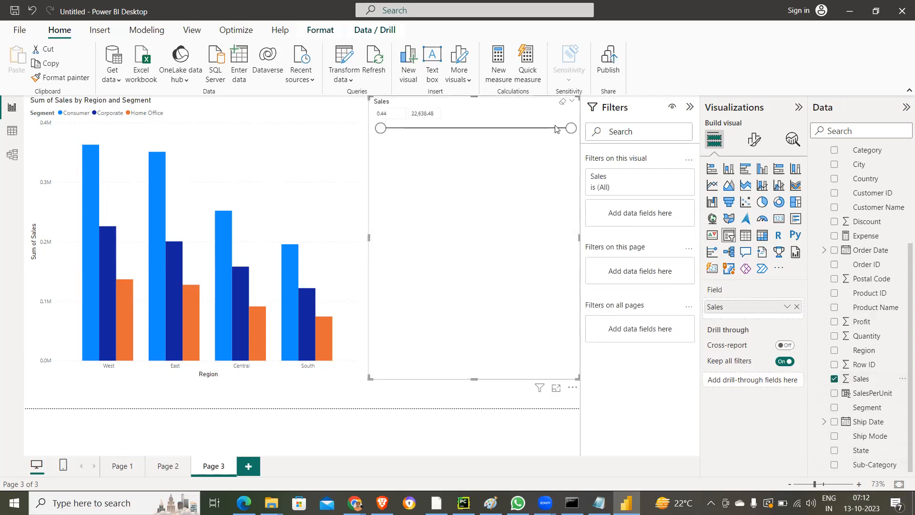
pyautogui.moveTo(571, 129); pyautogui.dragTo(455, 138)
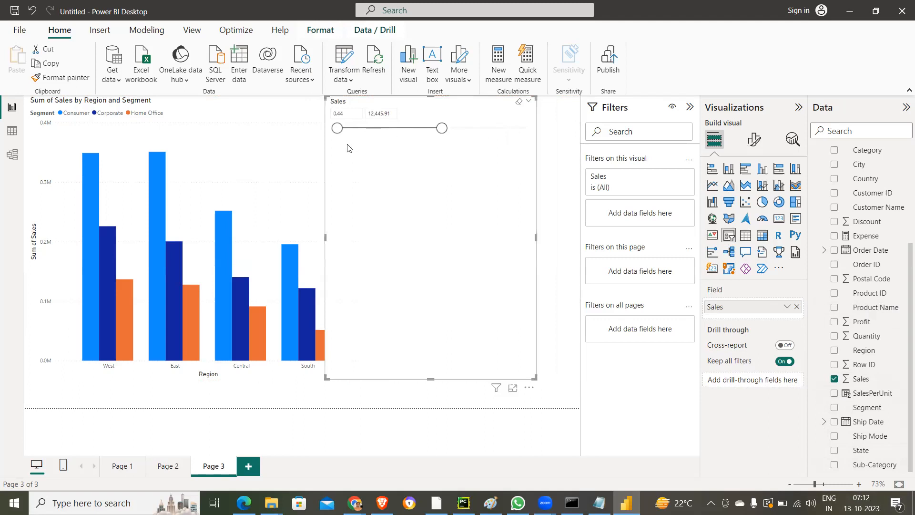
pyautogui.moveTo(333, 152); pyautogui.dragTo(376, 153)
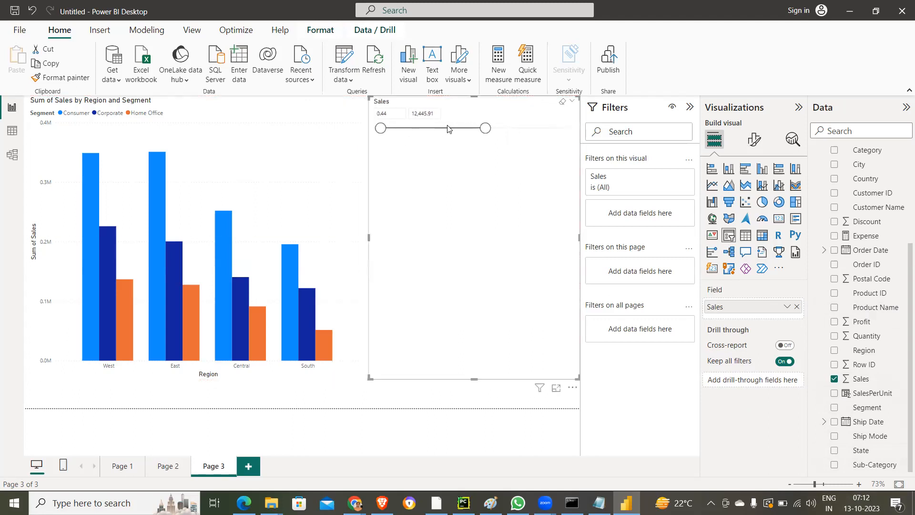
pyautogui.moveTo(485, 128); pyautogui.dragTo(447, 131)
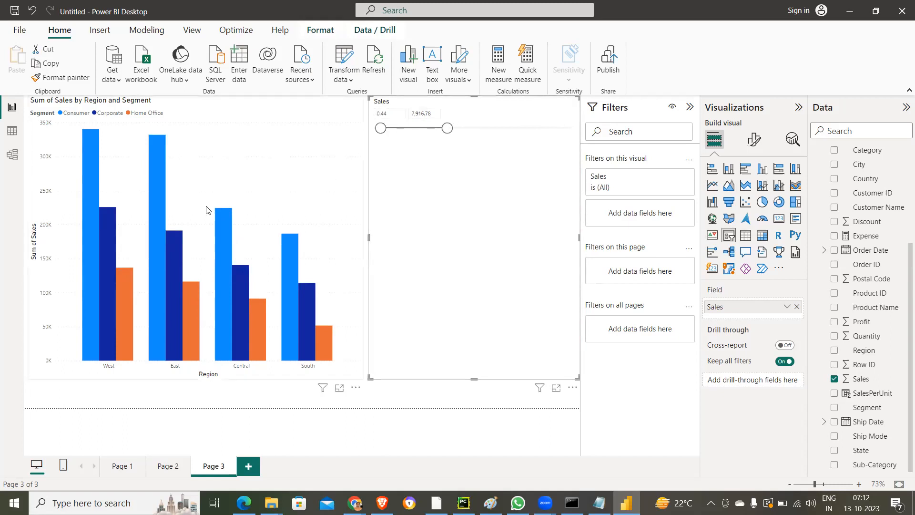
pyautogui.moveTo(447, 129); pyautogui.dragTo(578, 130)
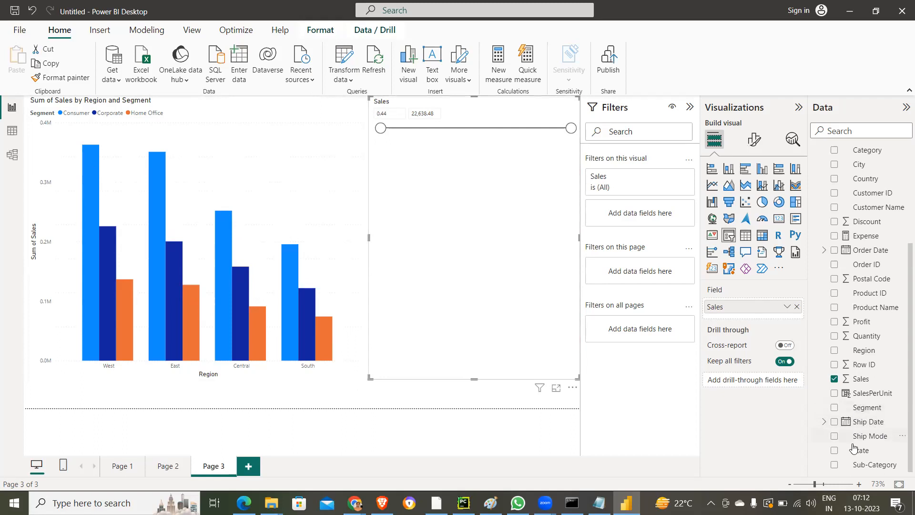
# - Replace the slicer's Sales field with Segment, test the chart with Home Office and Corporate, and clear the slicer selection
pyautogui.click(835, 409)
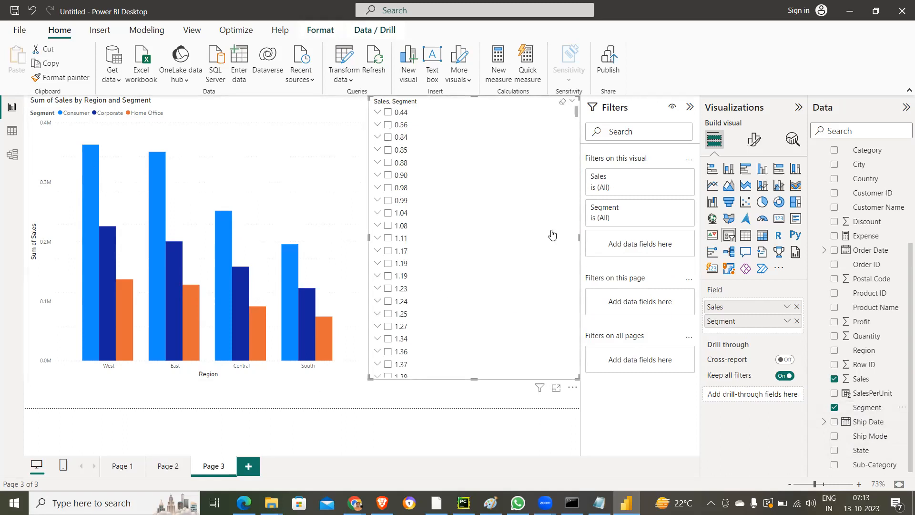
pyautogui.click(834, 379)
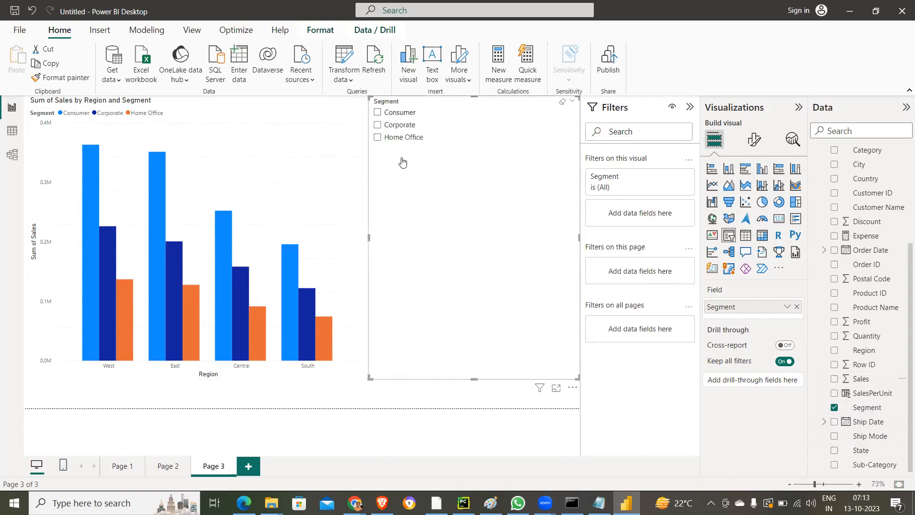
pyautogui.click(378, 137)
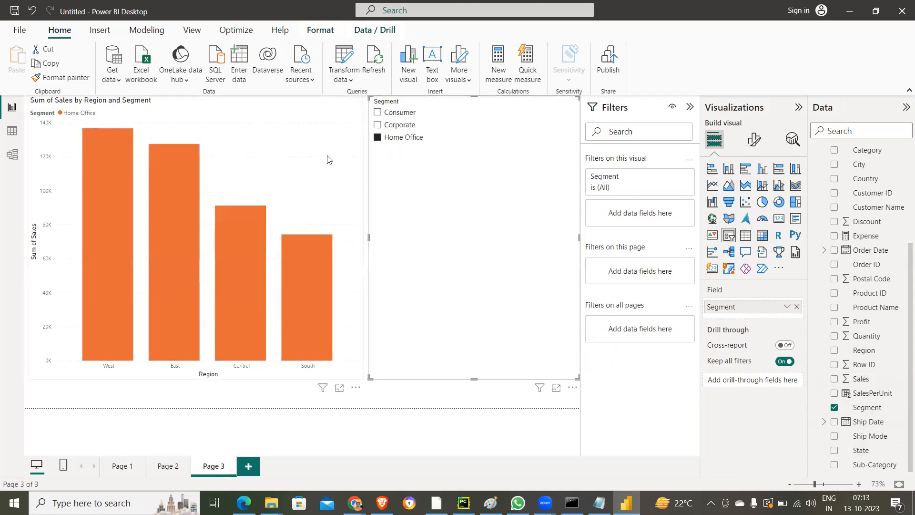
pyautogui.click(377, 125)
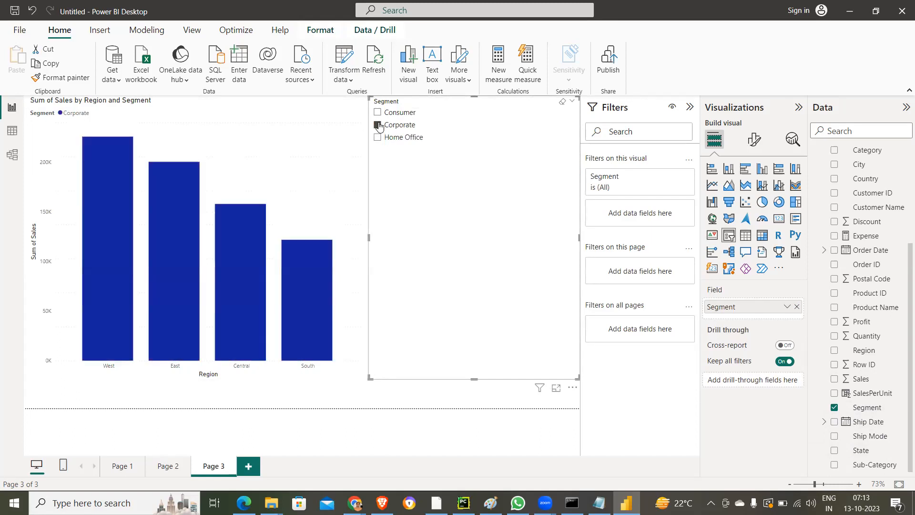
pyautogui.click(564, 102)
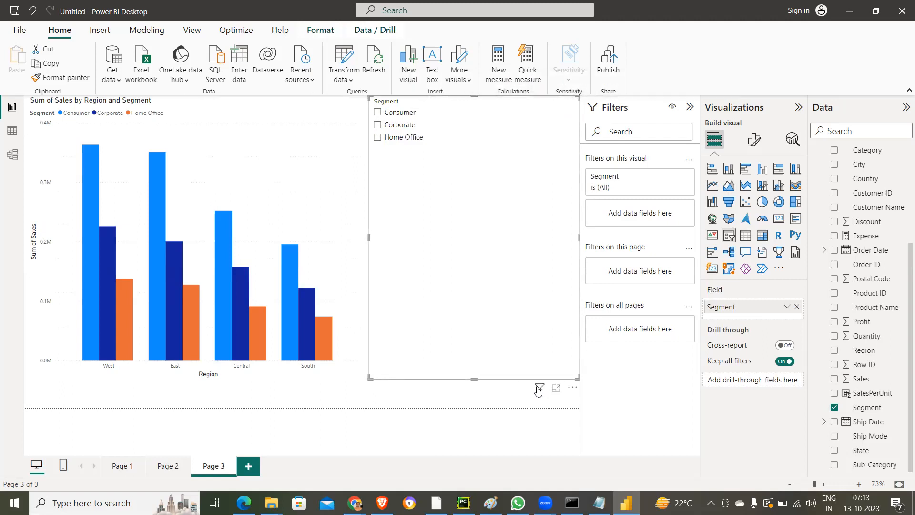
# - Check which filters affect the Segment slicer, view it in focus mode, and return to the report
pyautogui.moveTo(537, 389)
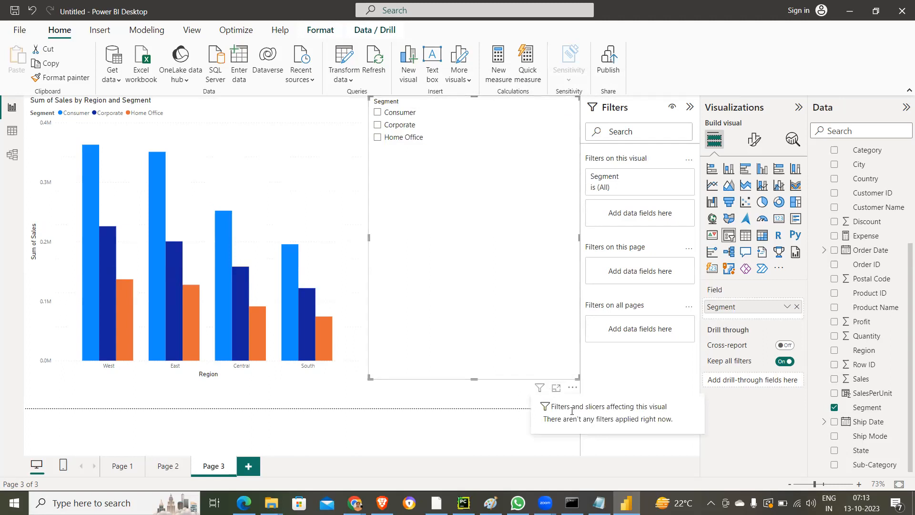
pyautogui.click(557, 389)
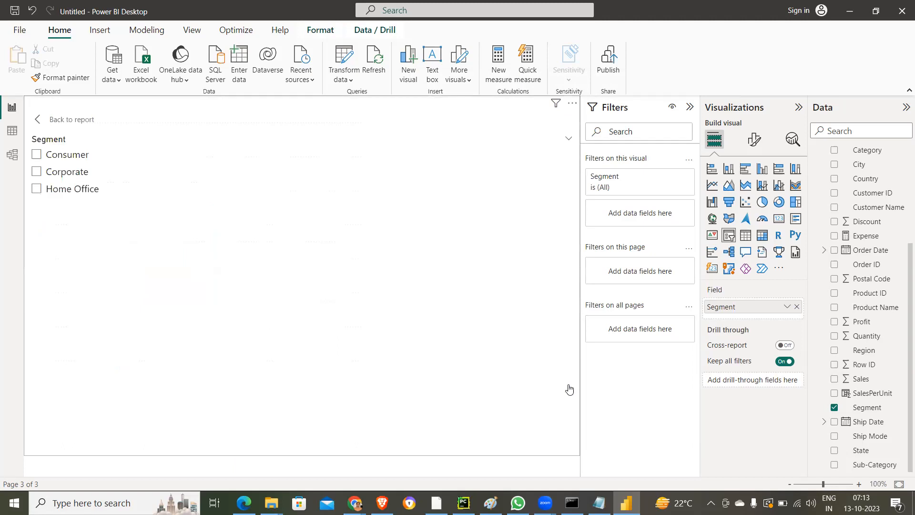
pyautogui.click(93, 125)
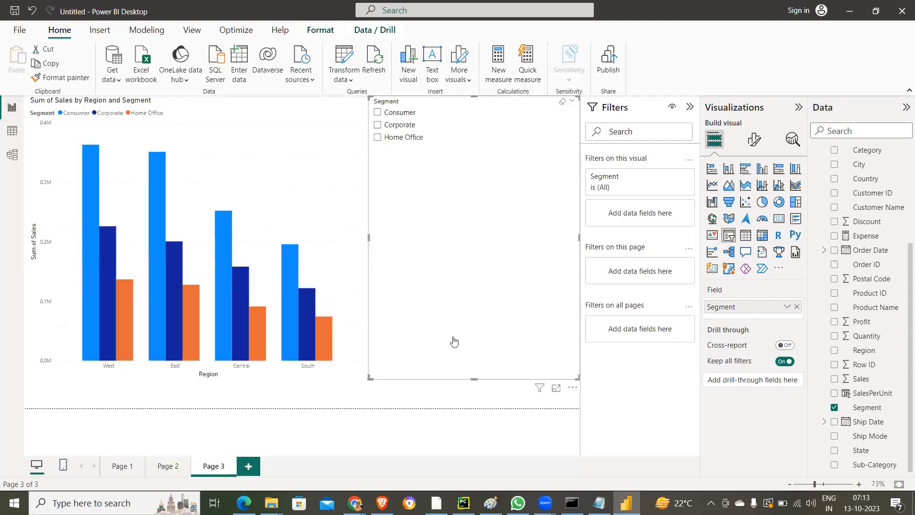
# - Spotlight the Segment slicer and filter the chart by Home Office, switching the selection to Corporate
pyautogui.click(573, 388)
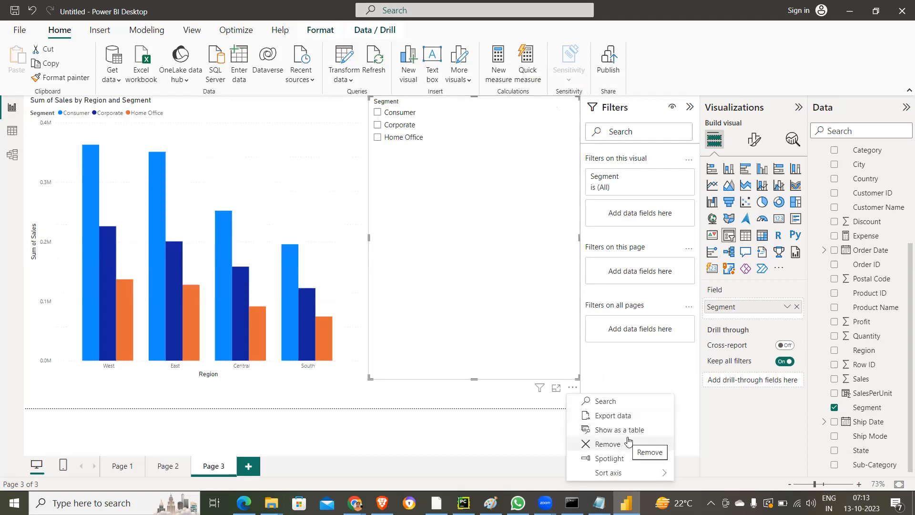
pyautogui.click(609, 458)
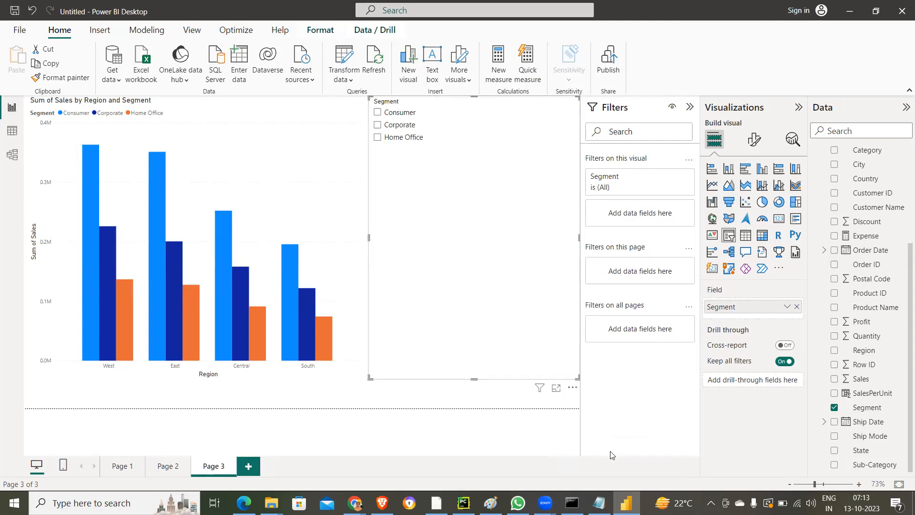
pyautogui.click(385, 137)
pyautogui.click(381, 125)
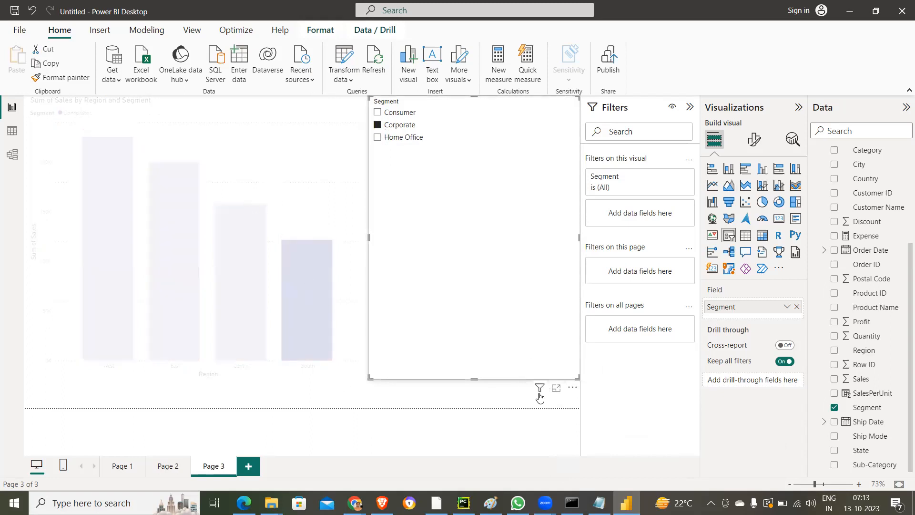
# - Turn off the Segment slicer's spotlight and filter the column chart by Home Office
pyautogui.click(573, 387)
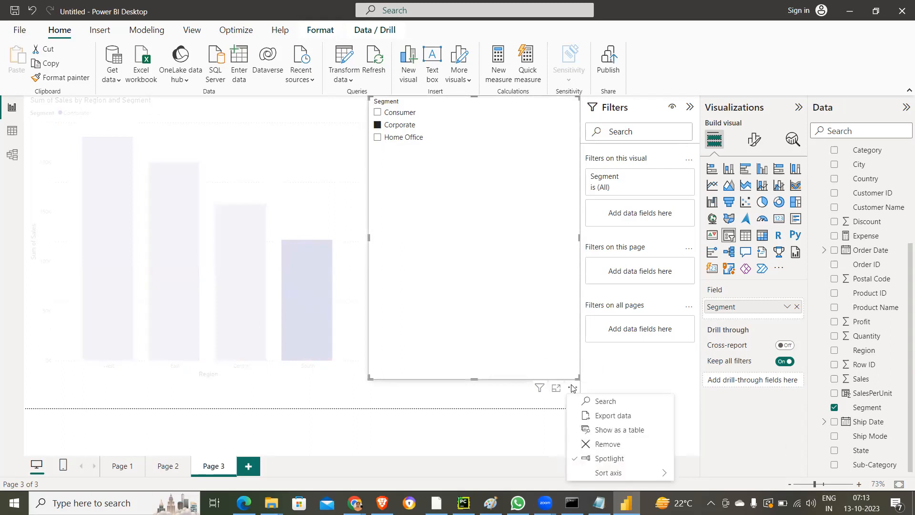
pyautogui.click(615, 458)
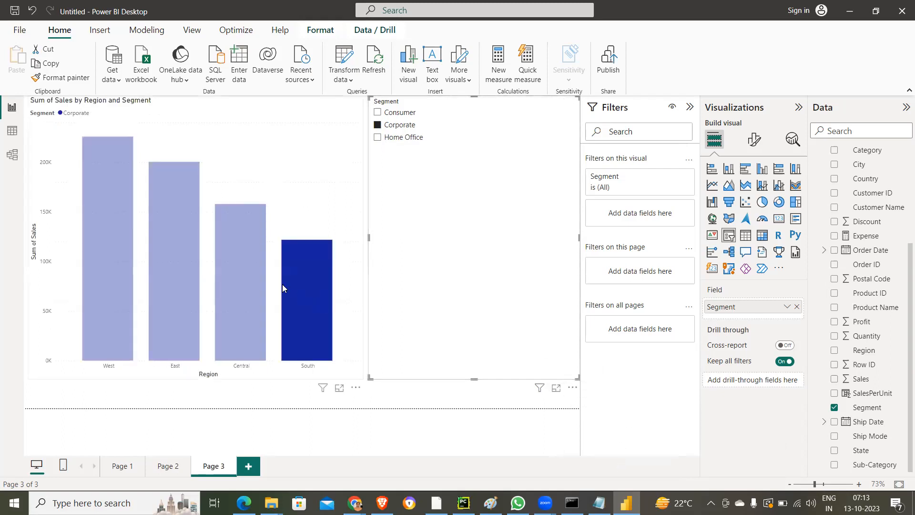
pyautogui.click(377, 137)
# - Cross-highlight individual regions in the Sum of Sales column chart, finishing with Central highlighted
pyautogui.click(322, 260)
pyautogui.click(244, 277)
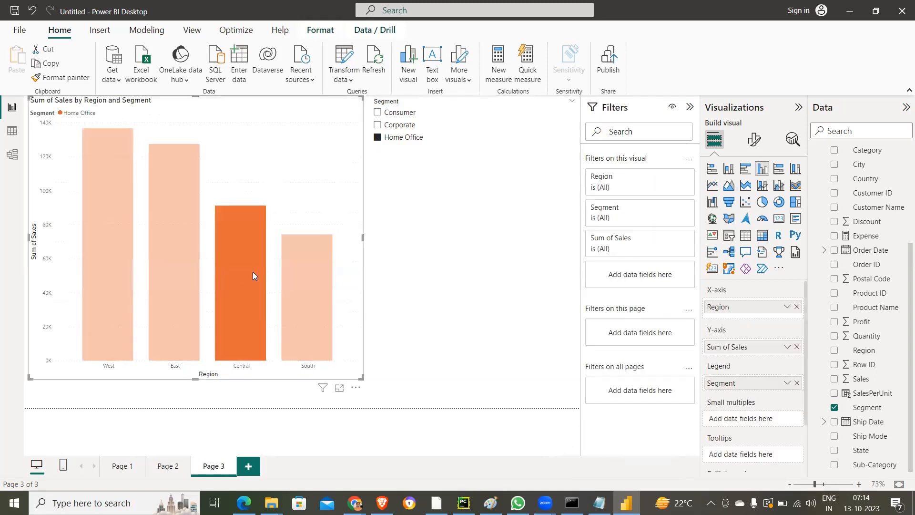
pyautogui.click(300, 278)
pyautogui.click(143, 243)
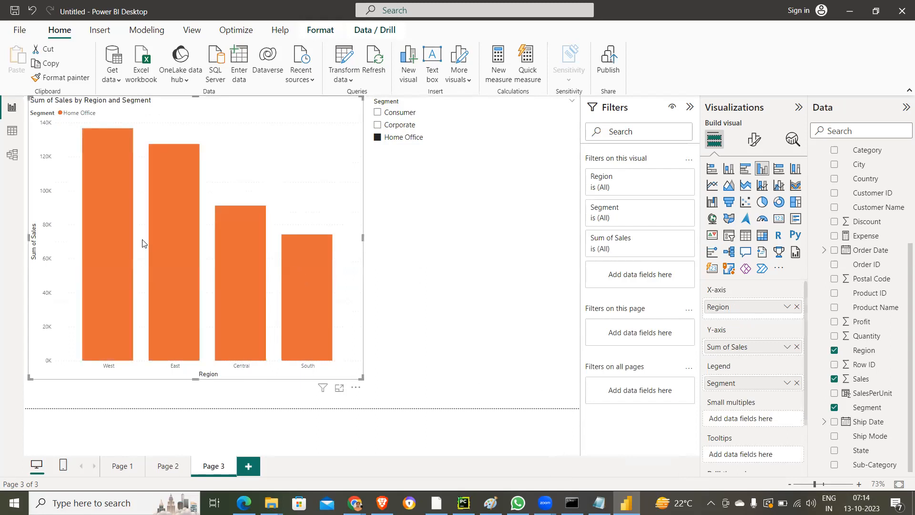
pyautogui.click(239, 234)
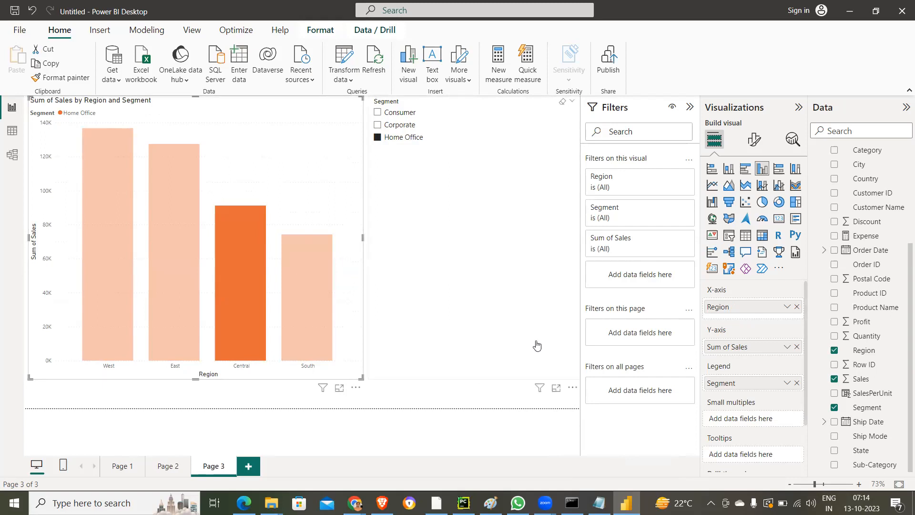
# - Change the Segment slicer's style to Tile in its slicer settings
pyautogui.click(574, 104)
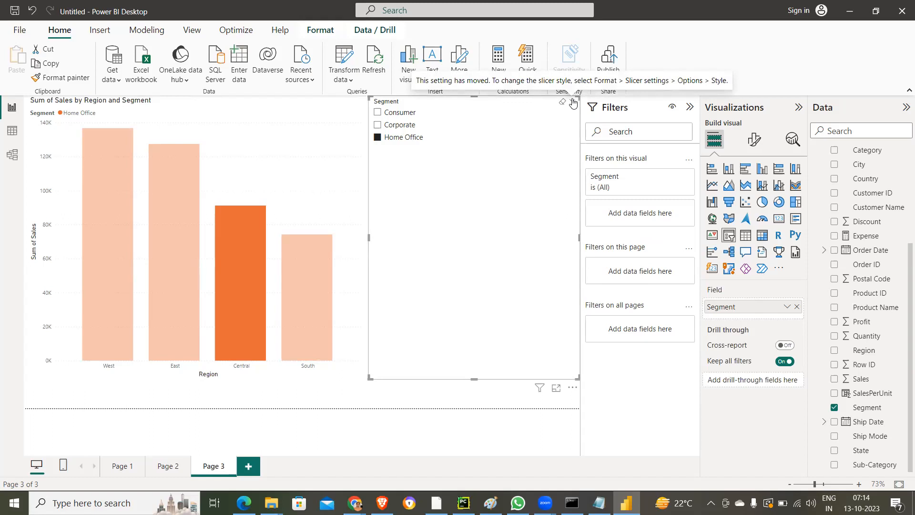
pyautogui.click(754, 140)
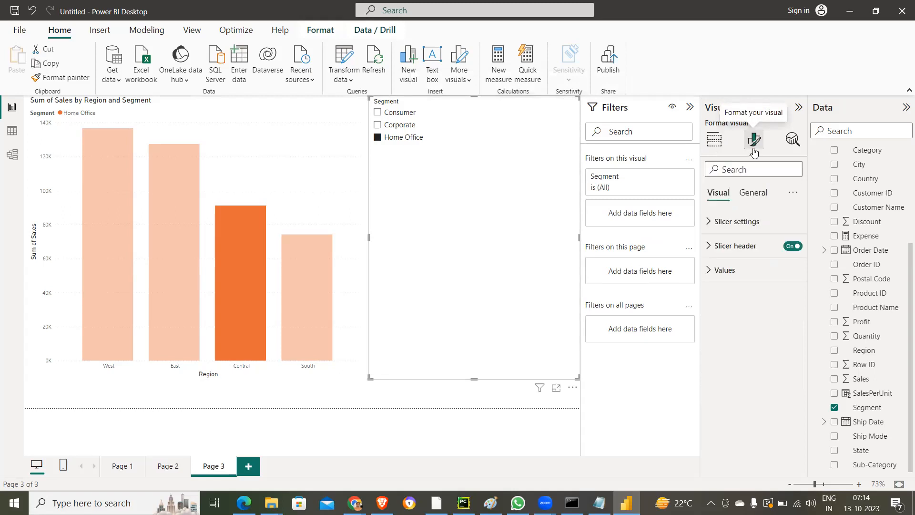
pyautogui.click(707, 222)
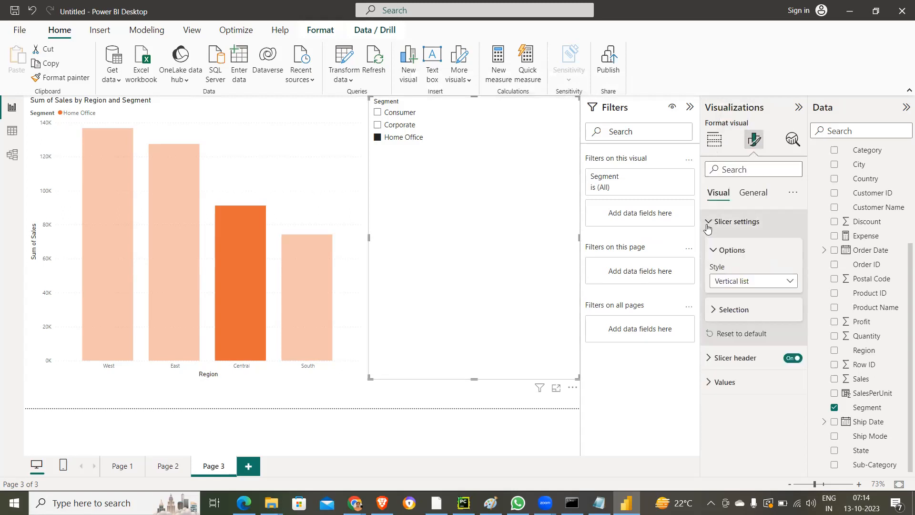
pyautogui.click(792, 284)
pyautogui.click(730, 310)
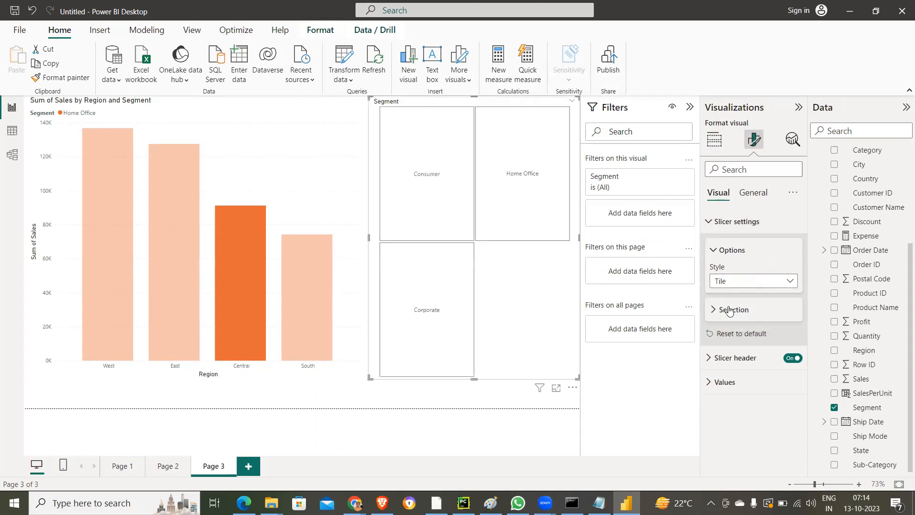
# - Test the slicer tiles by filtering the chart by Consumer, Home Office and Corporate, finishing on Corporate
pyautogui.click(448, 171)
pyautogui.click(524, 173)
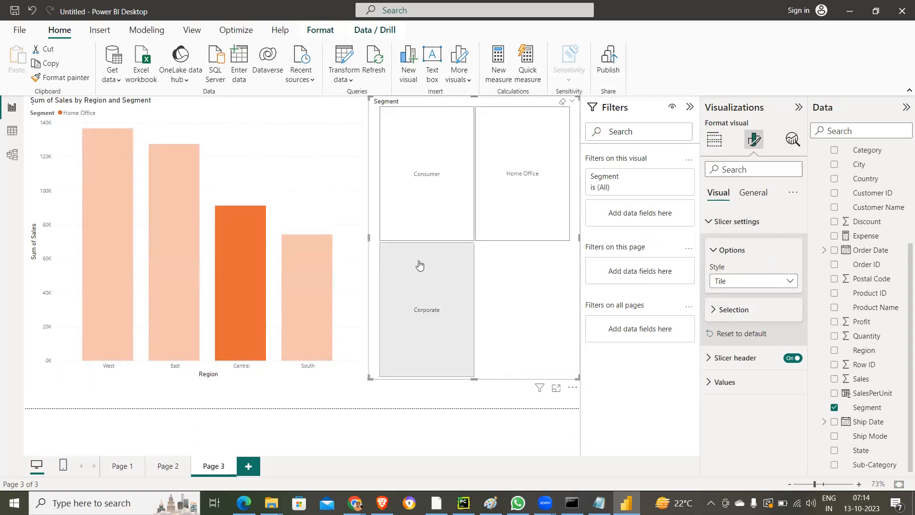
pyautogui.click(419, 267)
pyautogui.click(409, 205)
pyautogui.click(509, 190)
pyautogui.click(420, 257)
pyautogui.click(428, 193)
pyautogui.click(503, 191)
pyautogui.click(446, 267)
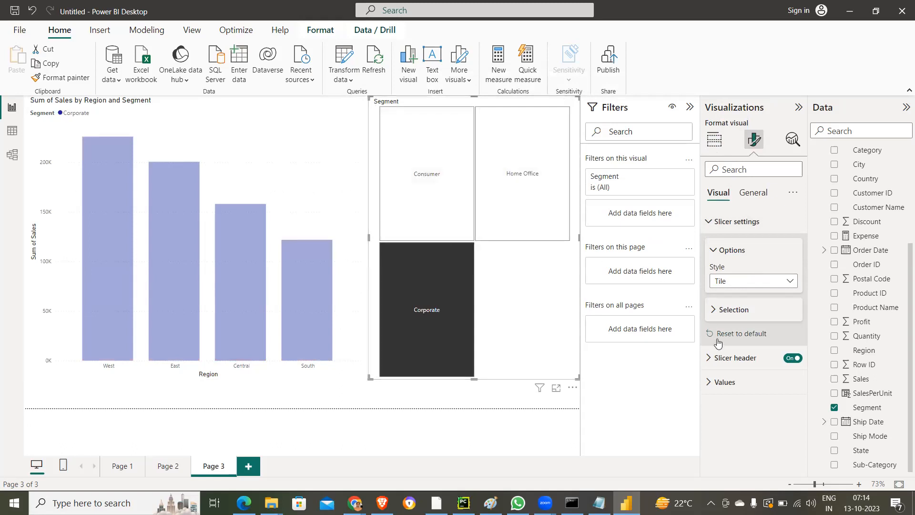
# - Enable the "Select all" option in the slicer's selection settings and select all segments
pyautogui.click(715, 310)
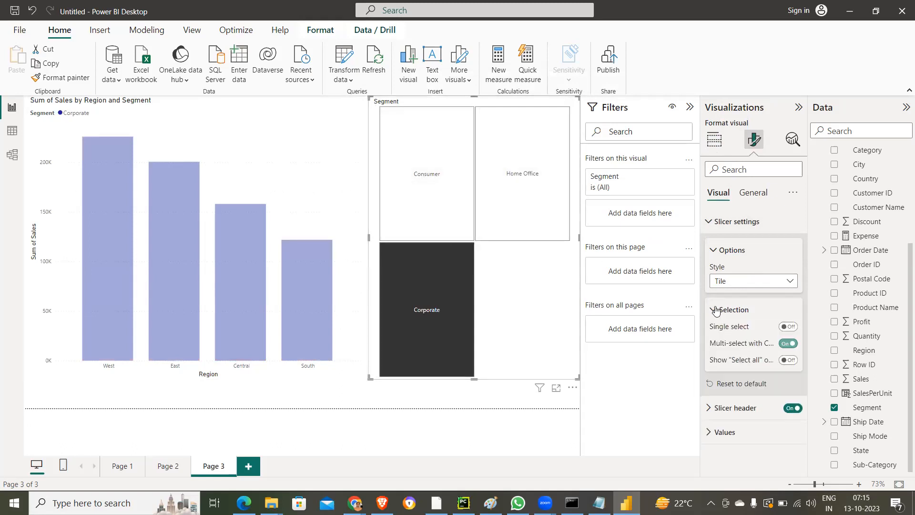
pyautogui.click(784, 361)
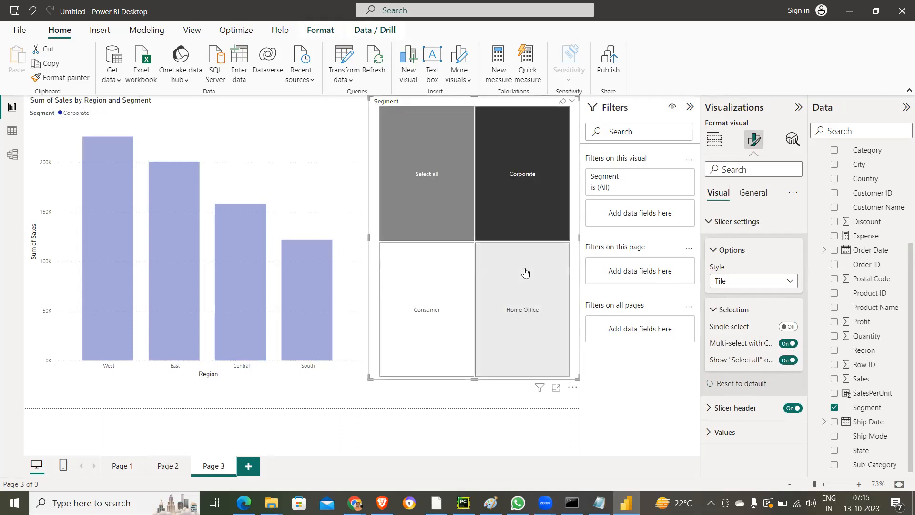
pyautogui.click(428, 185)
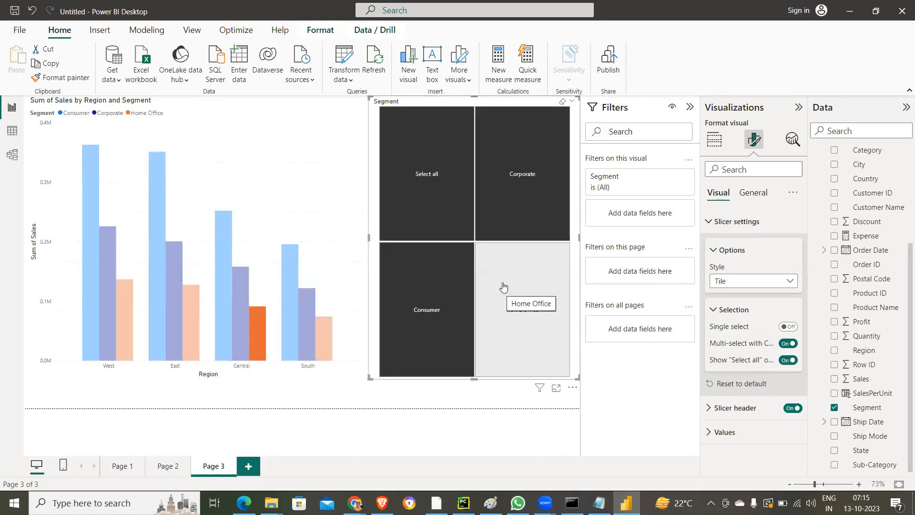
# - Turn on Single select for the Segment slicer and test it with Home Office and Corporate
pyautogui.click(788, 328)
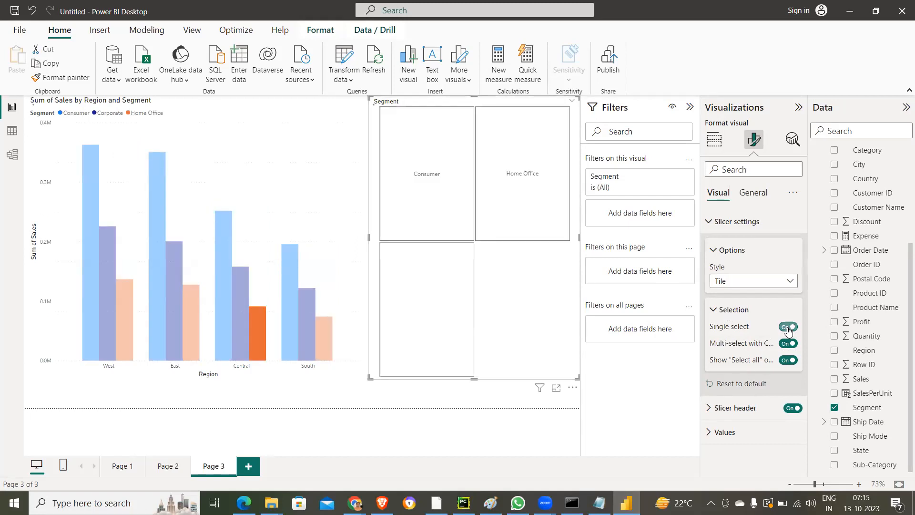
pyautogui.click(530, 195)
pyautogui.click(431, 294)
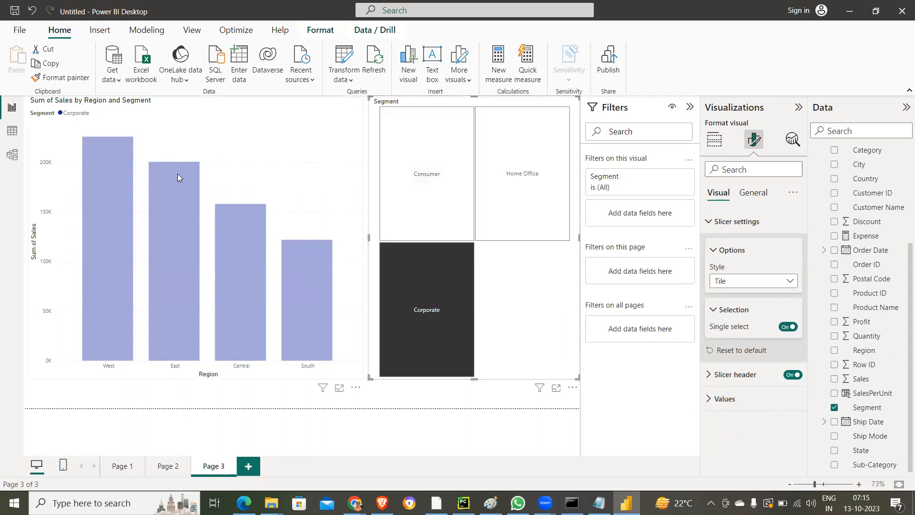
pyautogui.moveTo(178, 174)
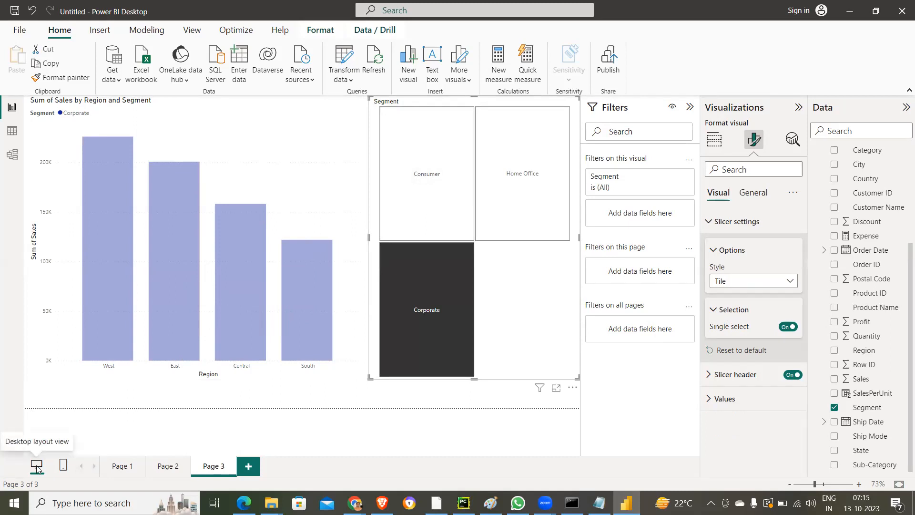
# - Switch Page 3 to the mobile layout, dismiss the introduction message, and look over the empty phone canvas
pyautogui.click(62, 469)
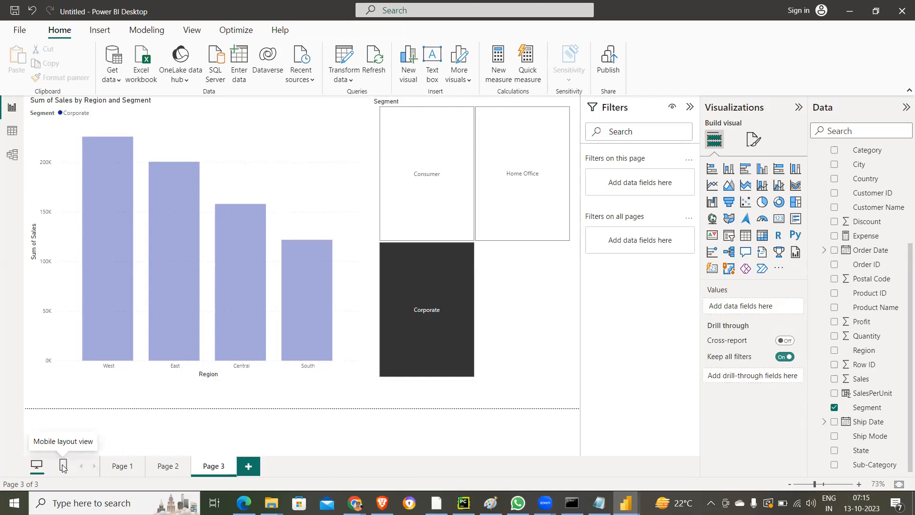
pyautogui.click(63, 466)
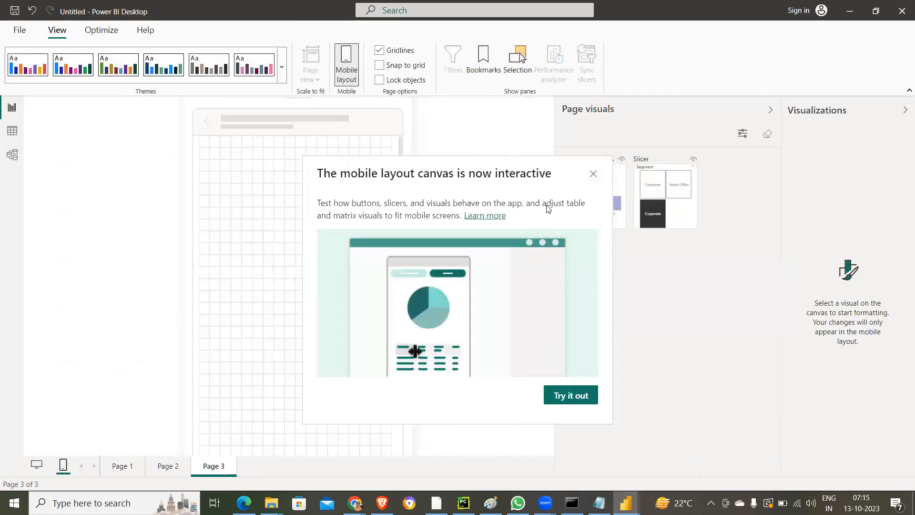
pyautogui.click(592, 175)
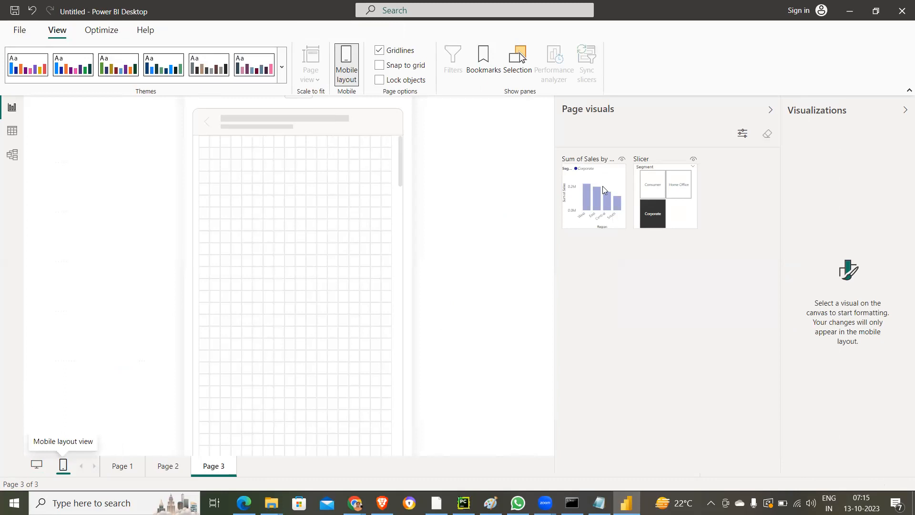
pyautogui.scroll(-3, 366, 204)
pyautogui.scroll(3, 353, 228)
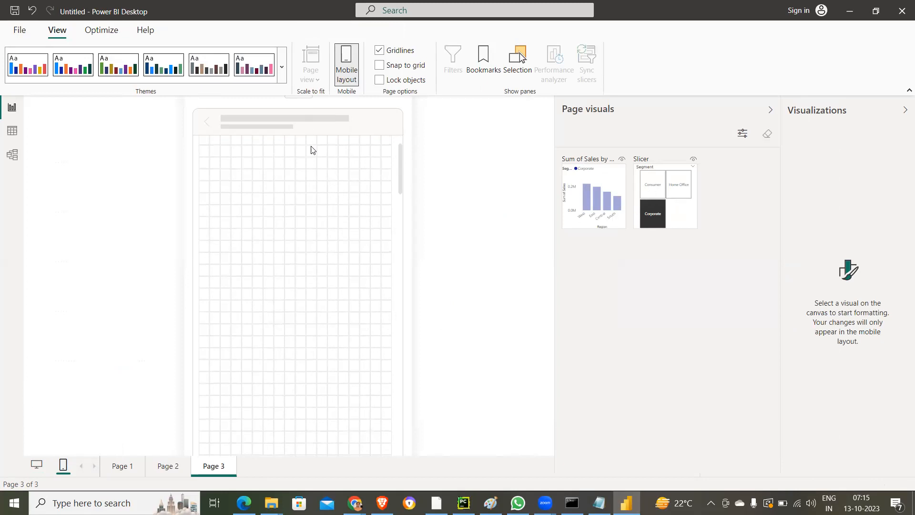
pyautogui.scroll(-2, 321, 179)
pyautogui.scroll(3, 320, 180)
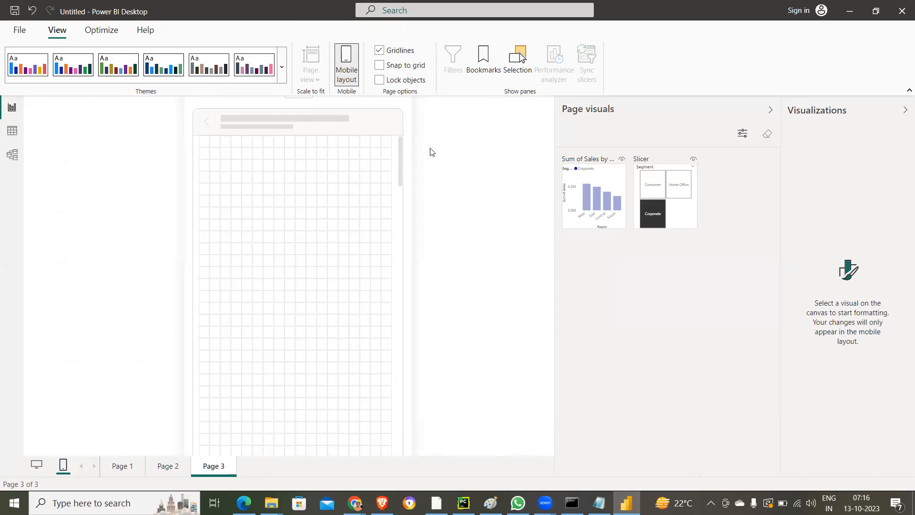
# - Check the page view scaling options in the desktop layout and return to the mobile layout
pyautogui.click(342, 78)
pyautogui.click(308, 70)
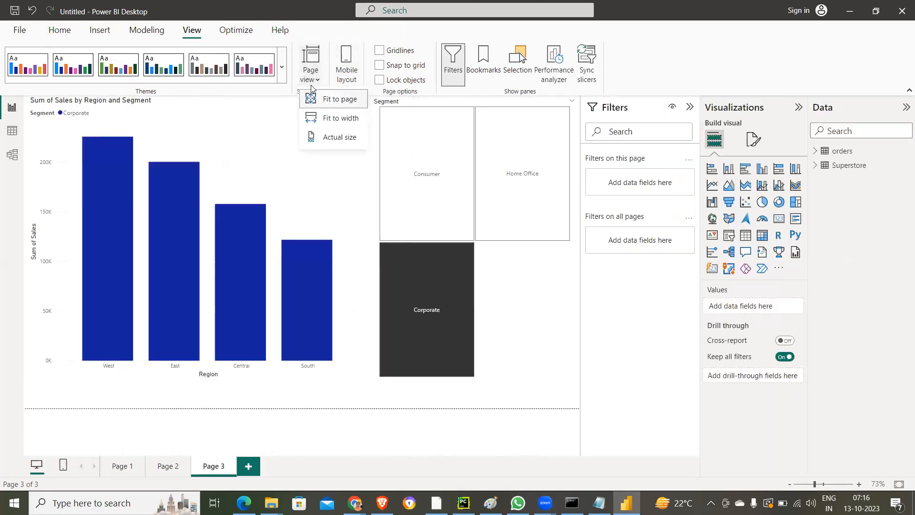
pyautogui.click(343, 72)
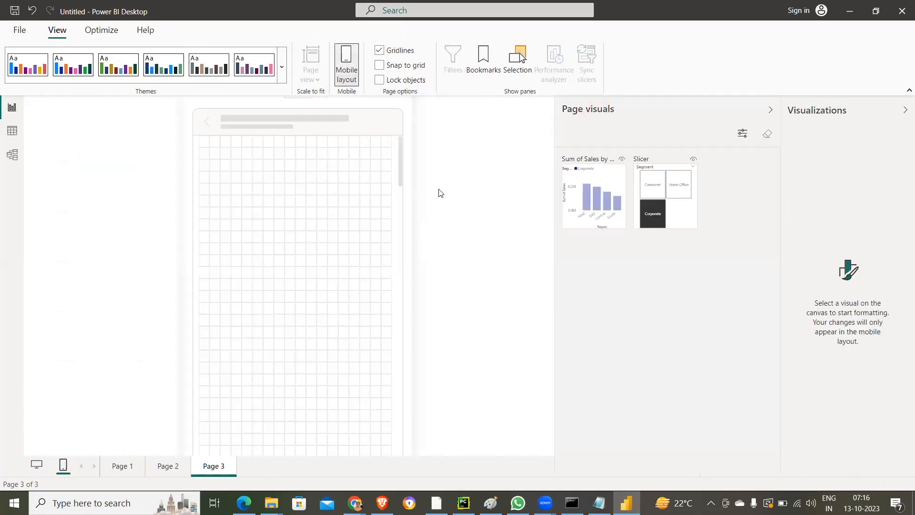
# - Place the column chart on the phone canvas with the Segment slicer below it, enlarging both visuals
pyautogui.doubleClick(603, 199)
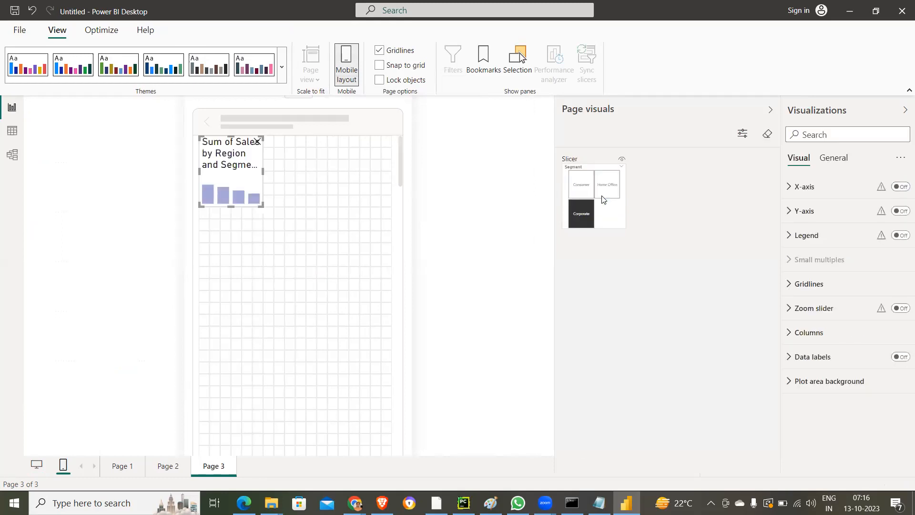
pyautogui.moveTo(262, 204); pyautogui.dragTo(308, 258)
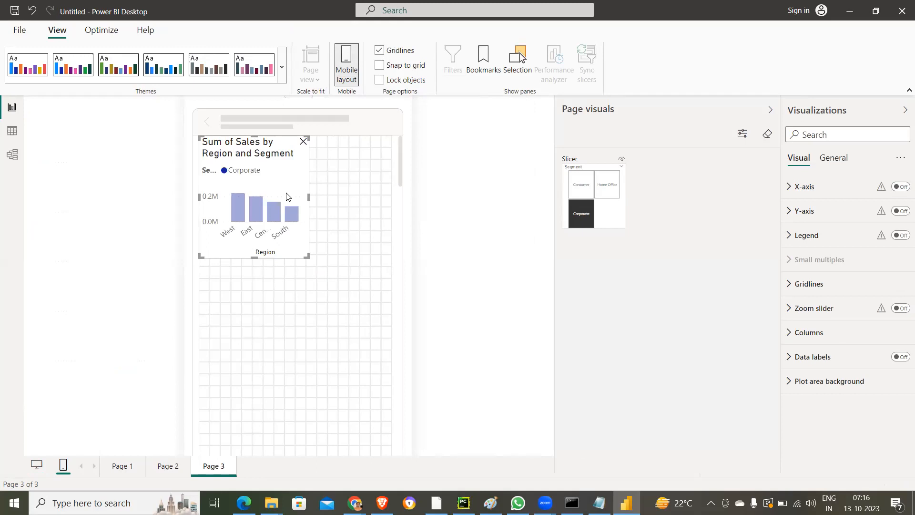
pyautogui.moveTo(399, 266); pyautogui.dragTo(265, 338)
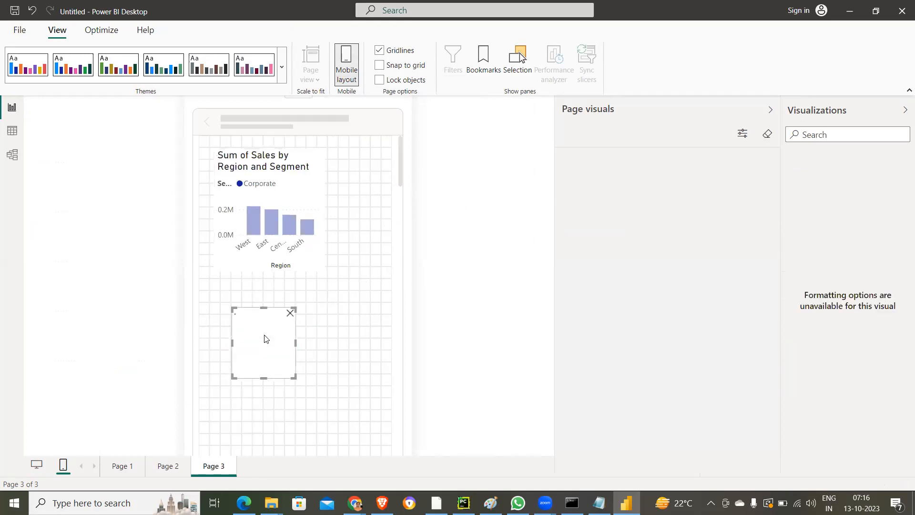
pyautogui.moveTo(296, 378); pyautogui.dragTo(373, 454)
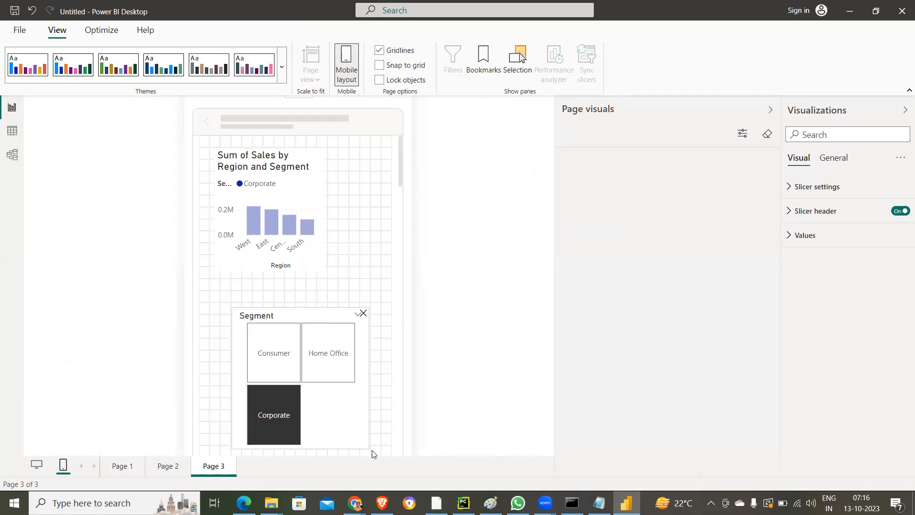
pyautogui.moveTo(325, 373); pyautogui.dragTo(301, 366)
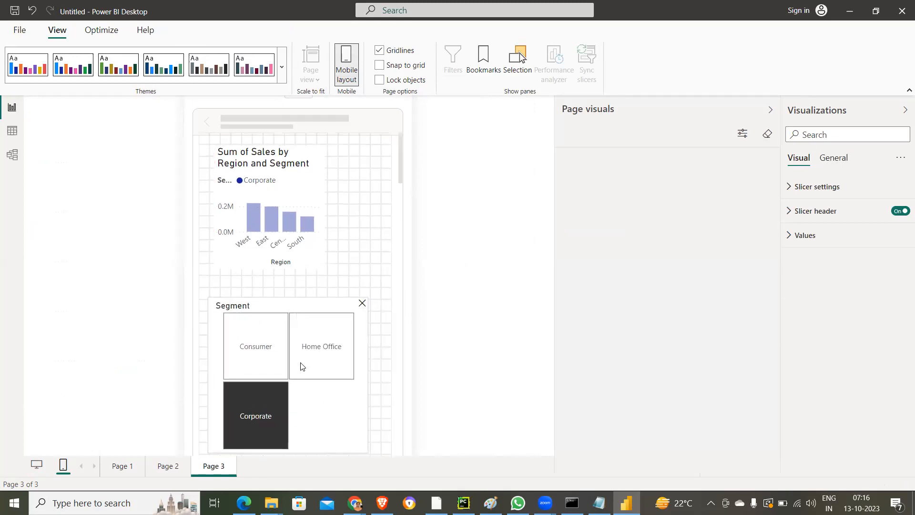
# - Clear the region highlight in the mobile column chart and enlarge it to fill the space above the slicer
pyautogui.click(307, 225)
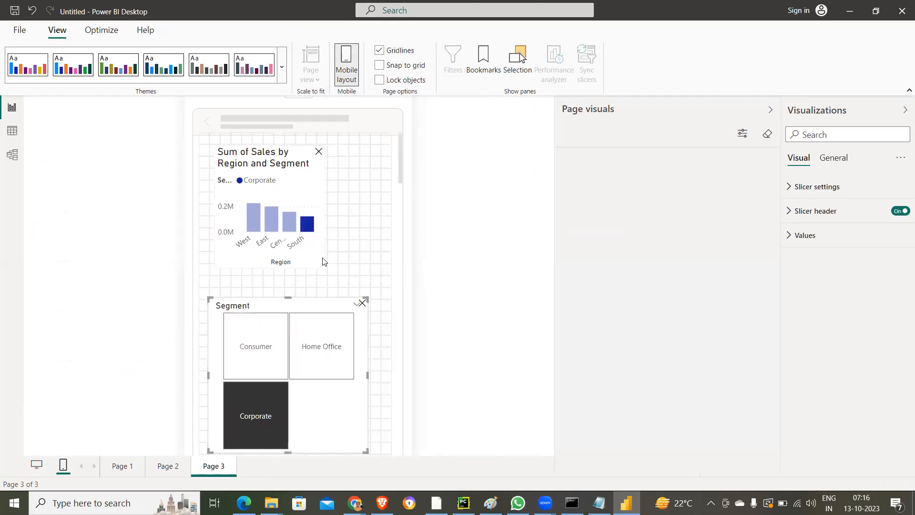
pyautogui.click(323, 266)
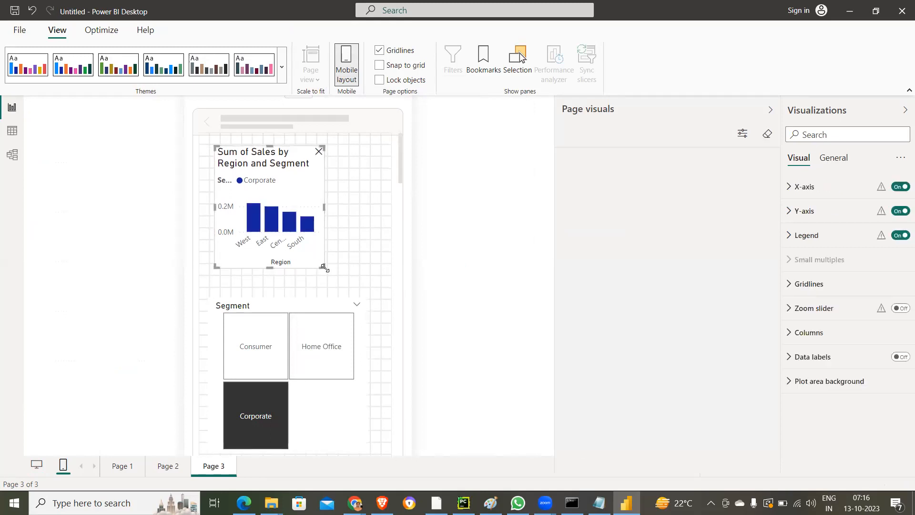
pyautogui.moveTo(329, 270); pyautogui.dragTo(369, 301)
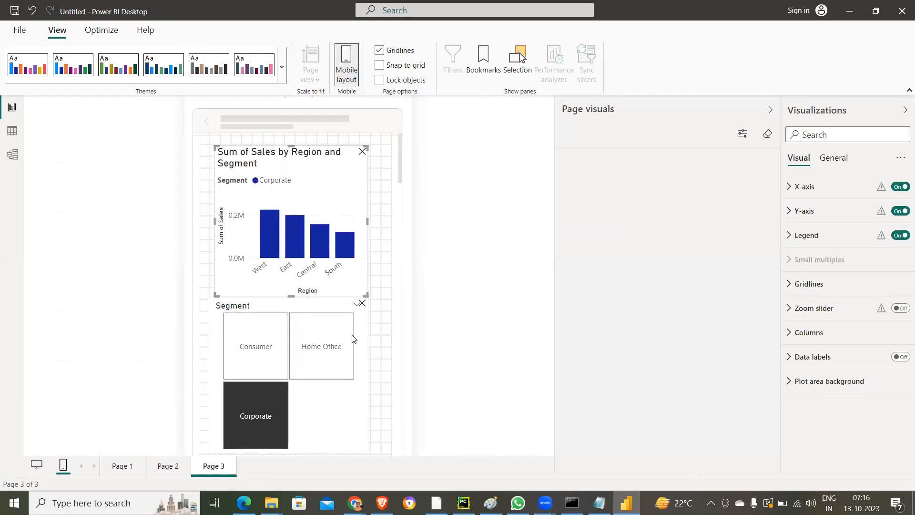
# - Test the Segment slicer in the mobile layout with Home Office, Consumer and Corporate, and review the phone canvas
pyautogui.click(340, 354)
pyautogui.click(269, 357)
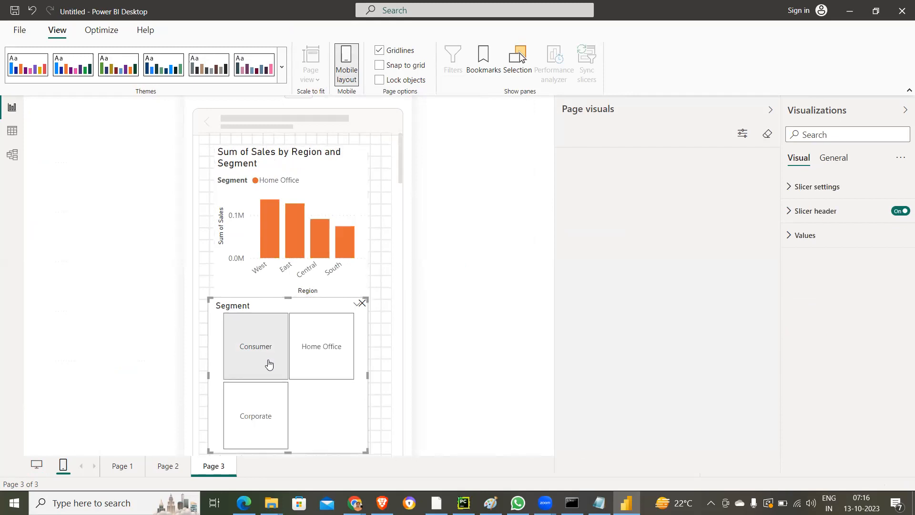
pyautogui.click(261, 403)
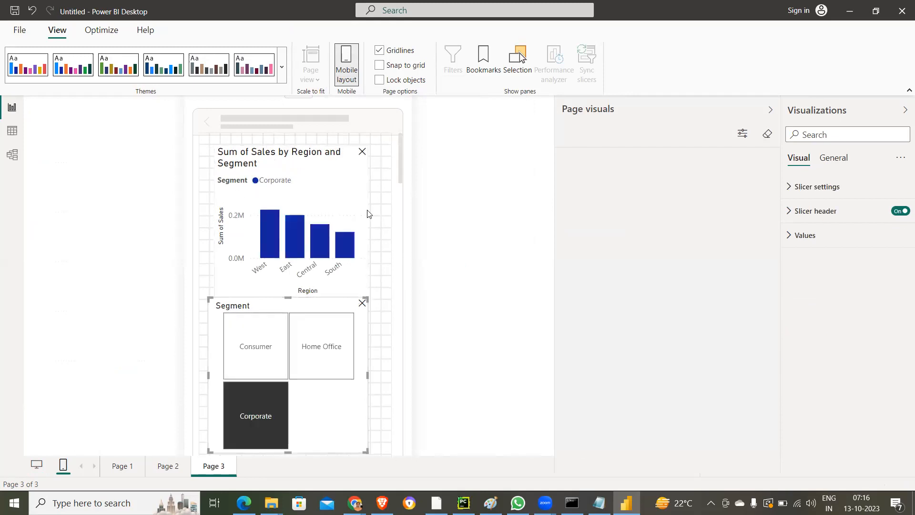
pyautogui.scroll(-5, 351, 276)
pyautogui.scroll(5, 351, 276)
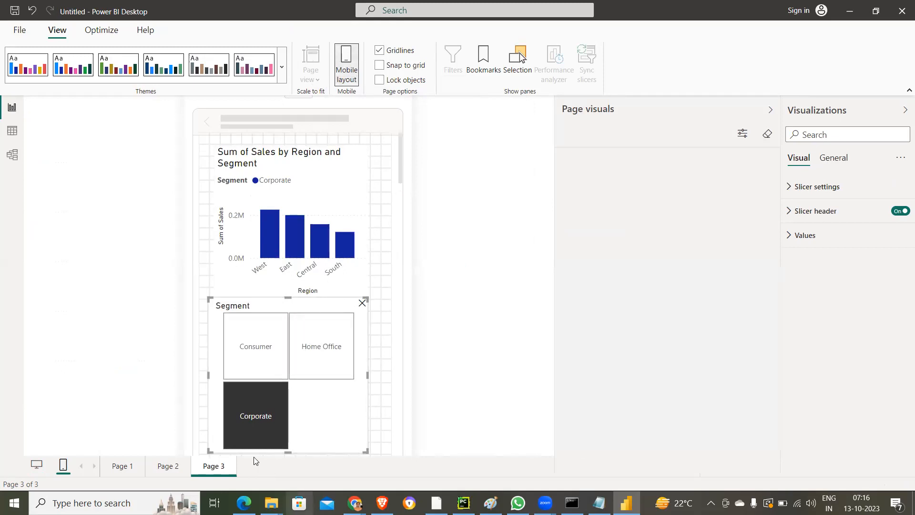
# - Return Page 3 to the desktop layout and check the Home commands and the recent reports list
pyautogui.click(36, 468)
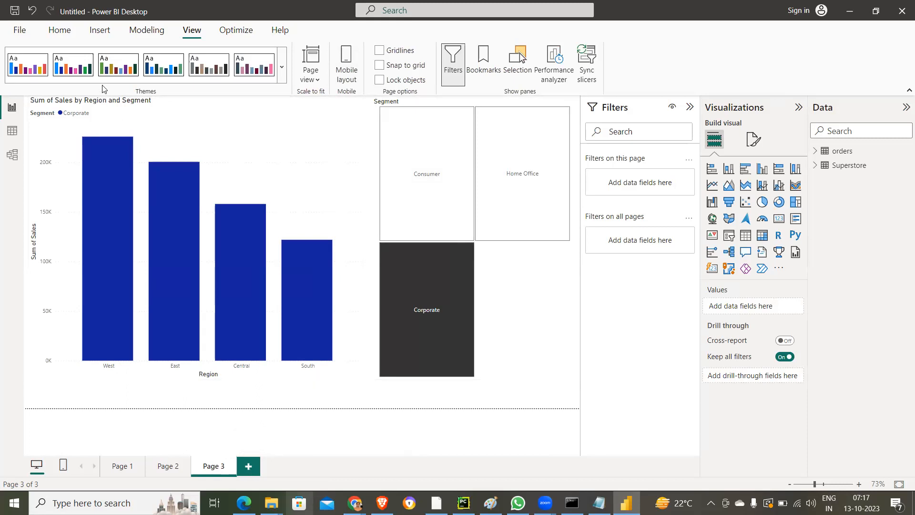
pyautogui.click(51, 26)
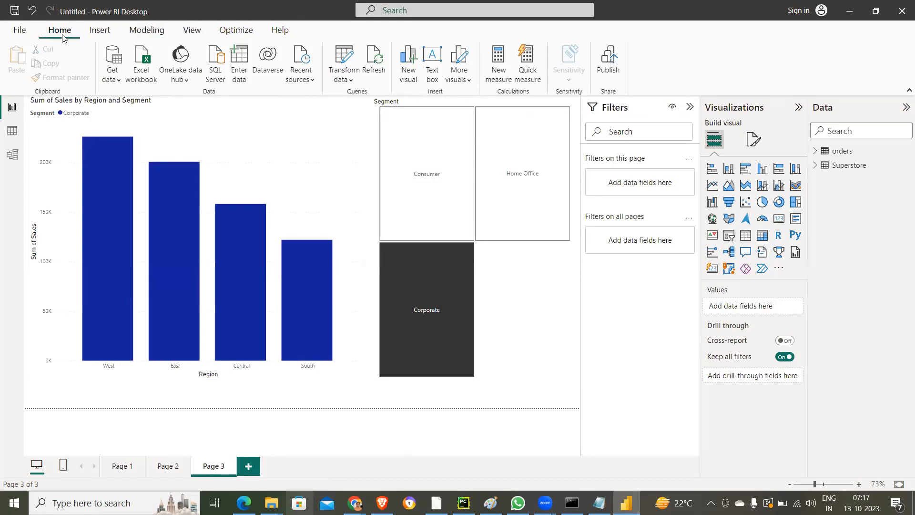
pyautogui.click(19, 29)
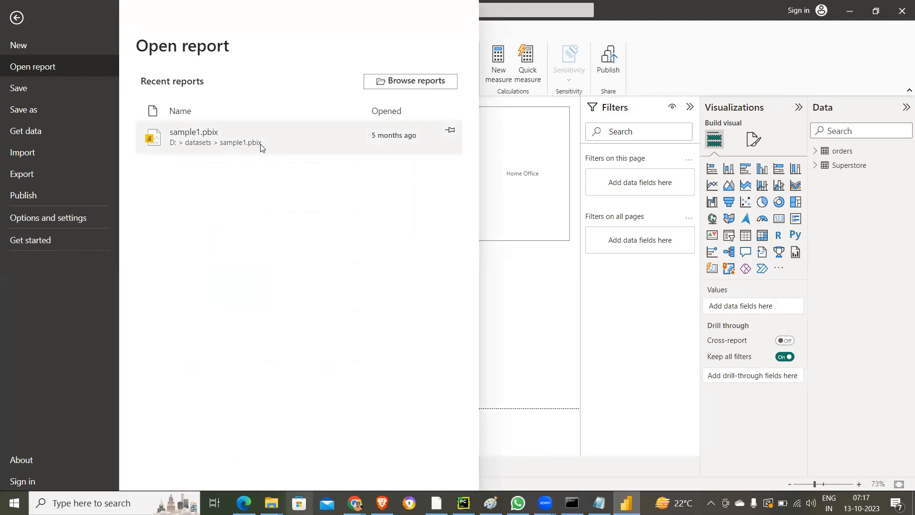
pyautogui.click(548, 260)
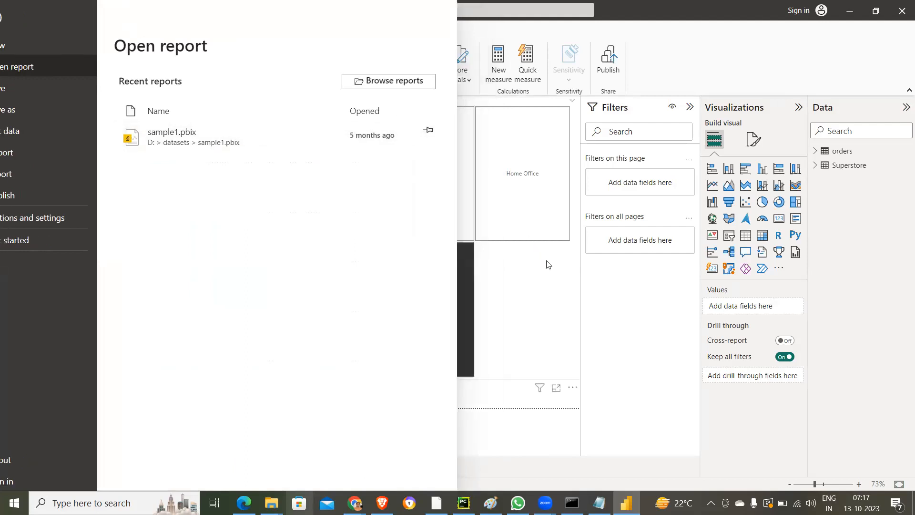
# - Insert the image named 1 from the Pictures folder onto Page 3
pyautogui.click(100, 31)
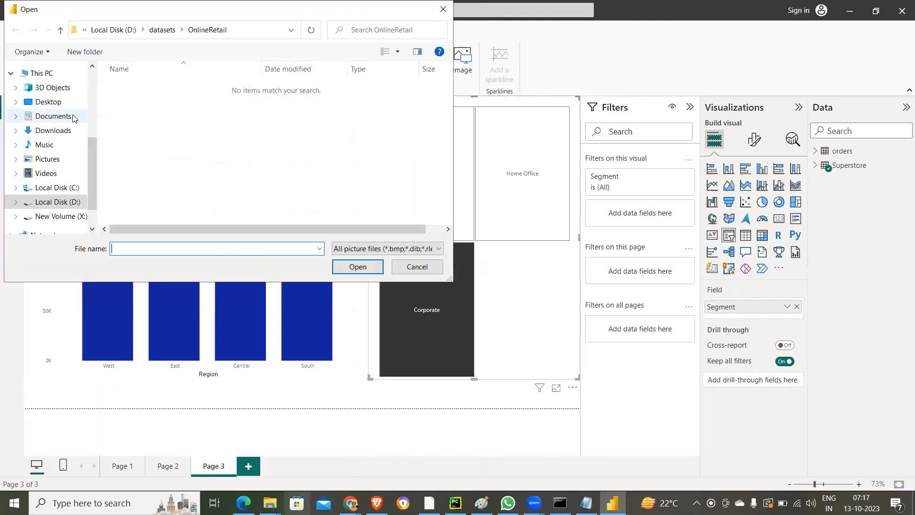
pyautogui.click(53, 159)
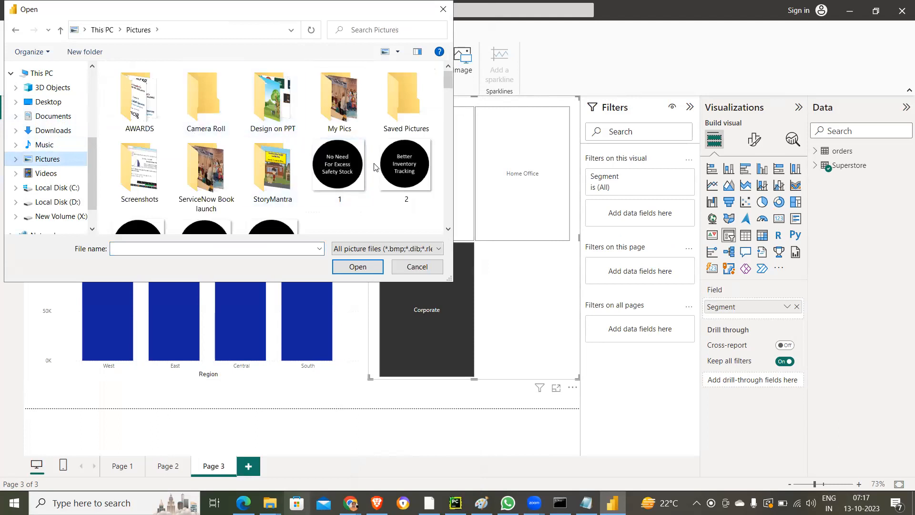
pyautogui.doubleClick(339, 164)
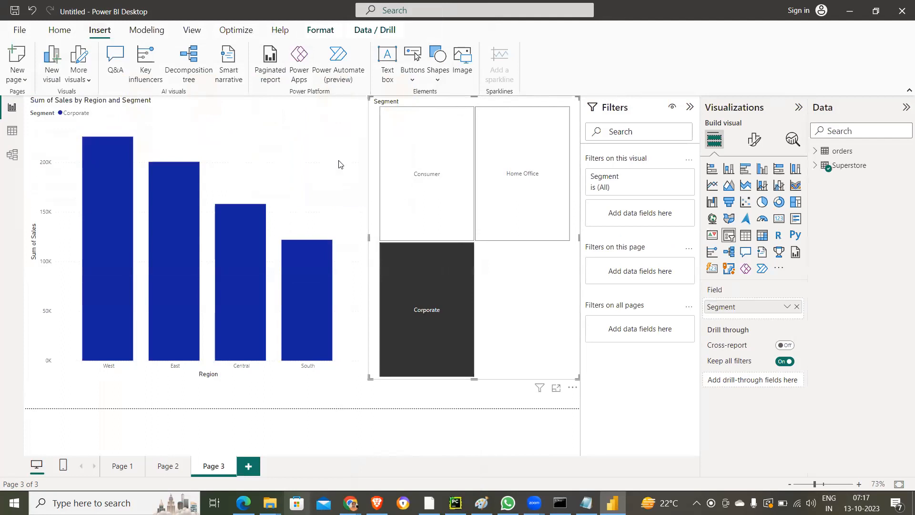
# - Shrink the inserted image and place it in the empty space above the Central and South columns of the chart
pyautogui.moveTo(170, 205); pyautogui.dragTo(314, 182)
pyautogui.moveTo(340, 225); pyautogui.dragTo(326, 199)
pyautogui.moveTo(290, 166); pyautogui.dragTo(309, 160)
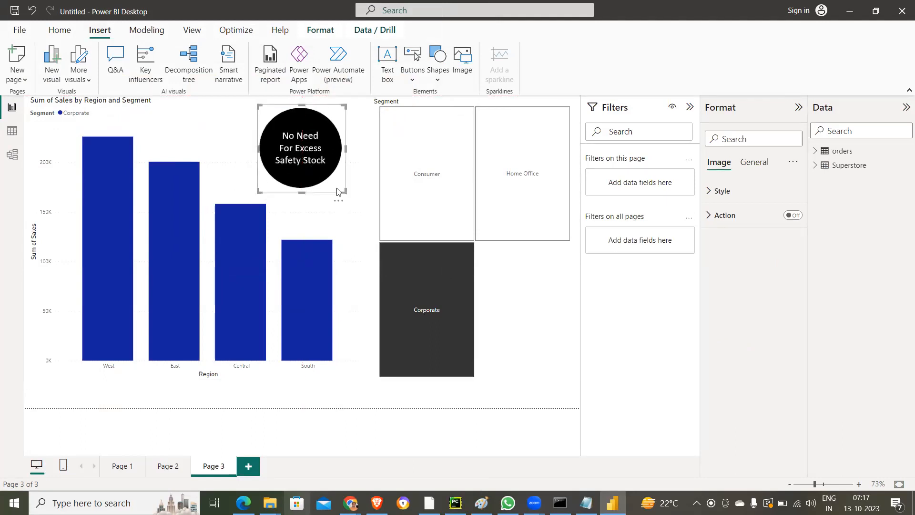
pyautogui.moveTo(344, 193); pyautogui.dragTo(346, 196)
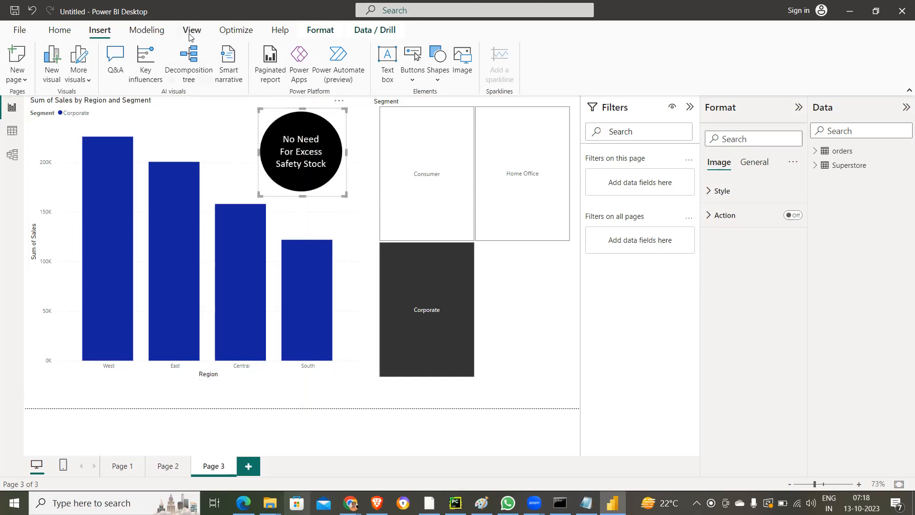
# - Set up a new relationship between orders and Superstore, matching order_id with Order ID
pyautogui.click(144, 35)
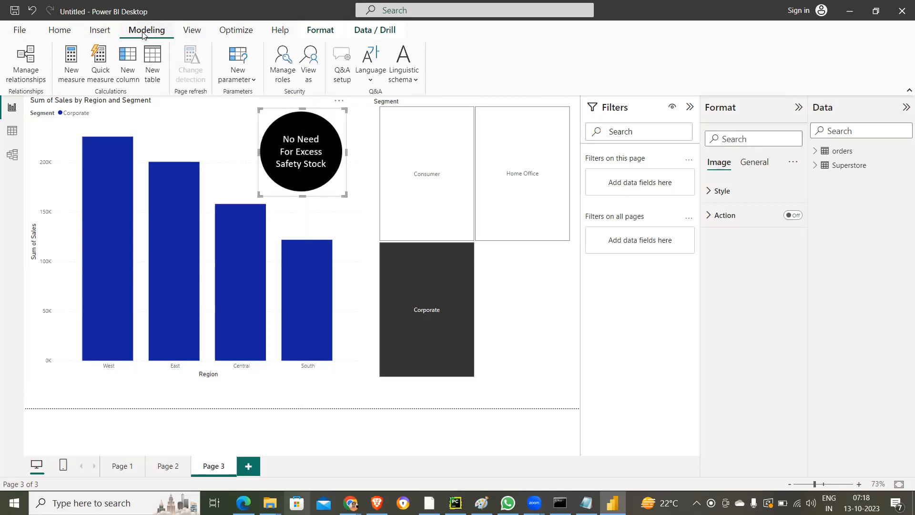
pyautogui.click(37, 64)
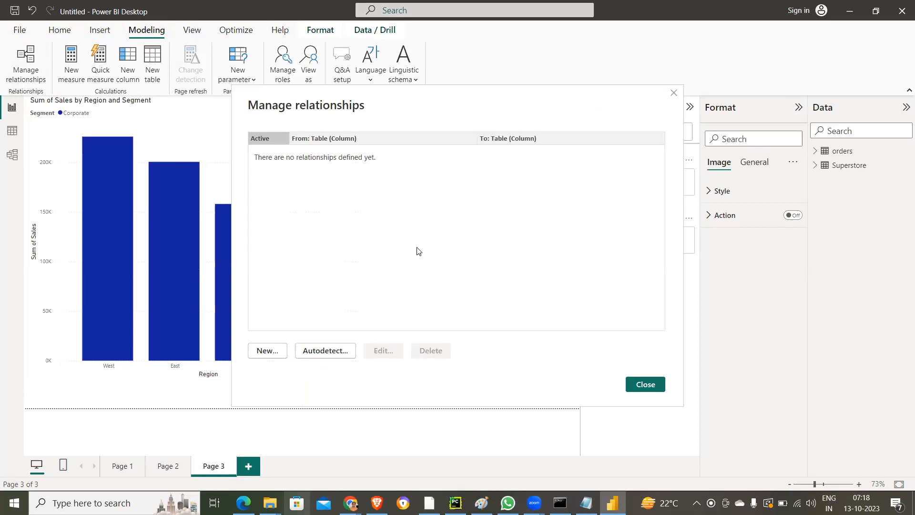
pyautogui.click(274, 355)
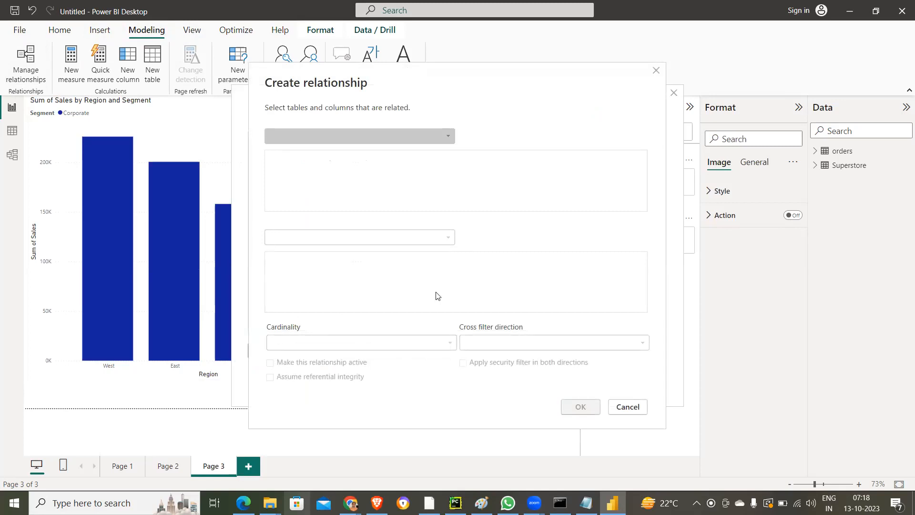
pyautogui.click(448, 139)
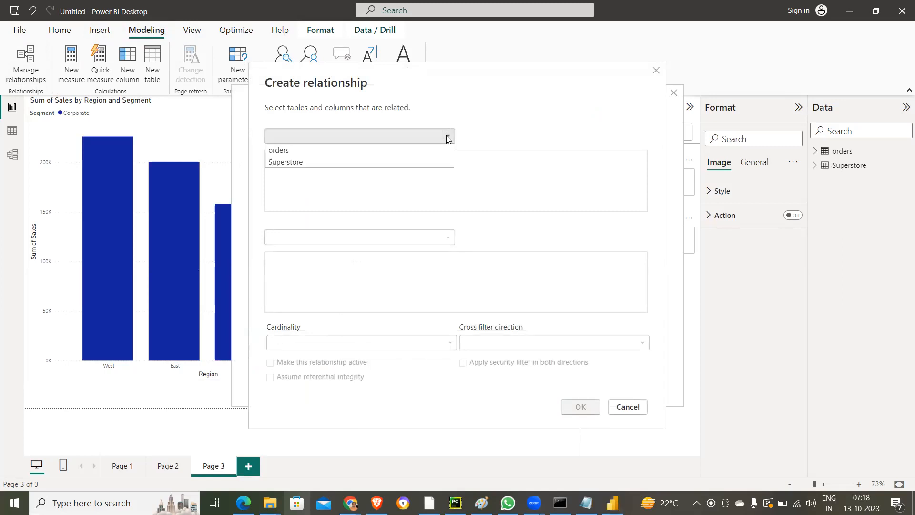
pyautogui.click(345, 150)
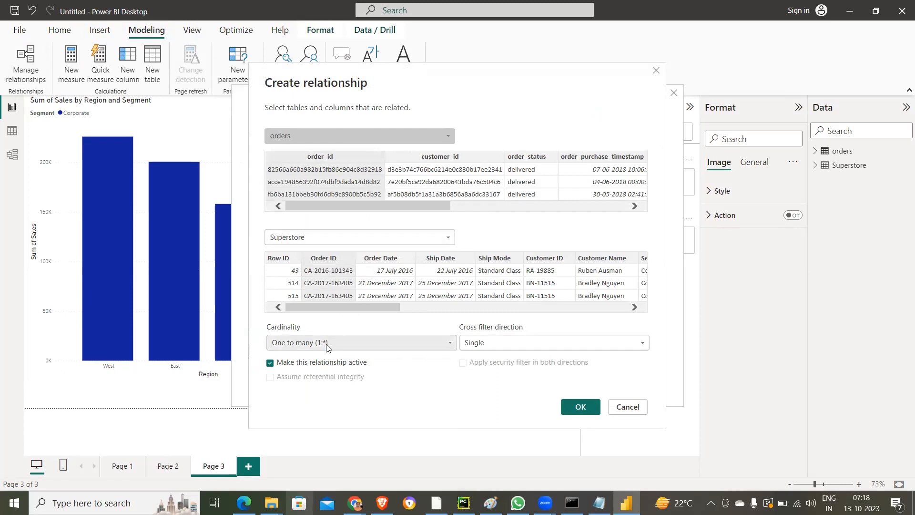
pyautogui.click(341, 157)
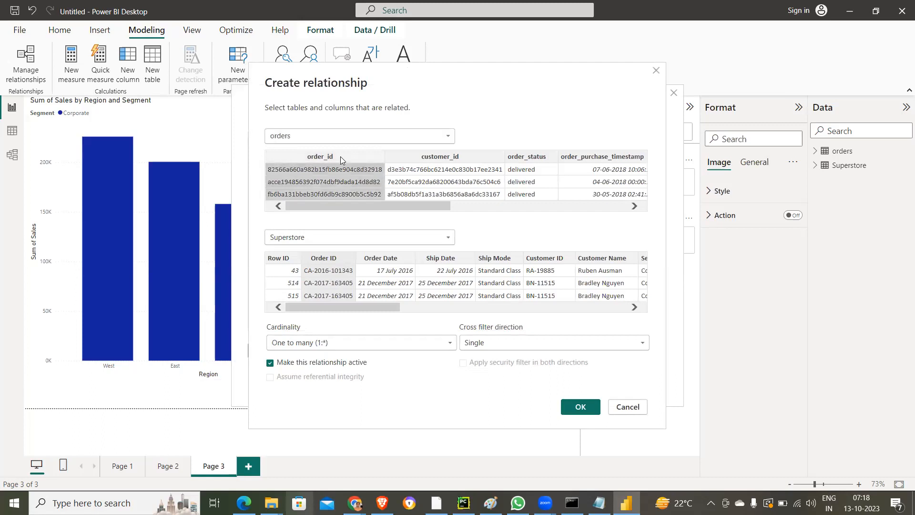
pyautogui.click(332, 258)
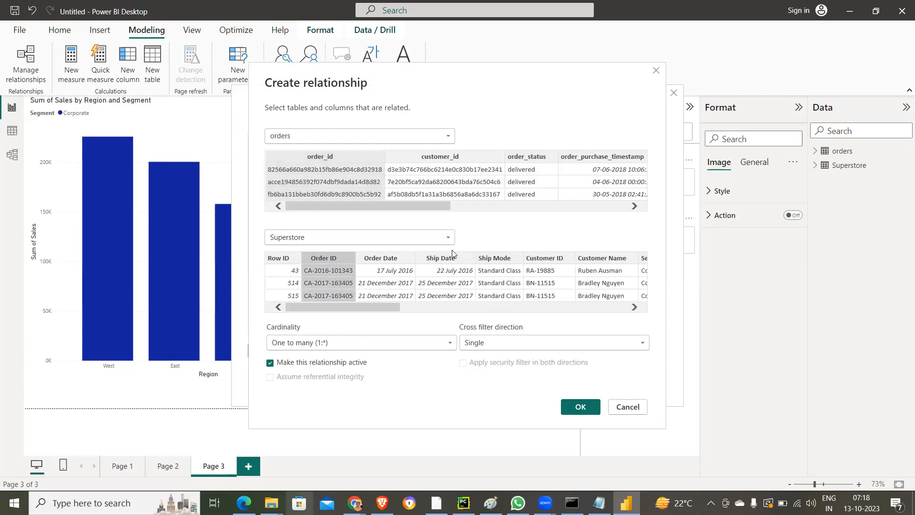
# - Try order_status as the matching column, restore the order_id to Order ID match, and create the relationship
pyautogui.click(530, 158)
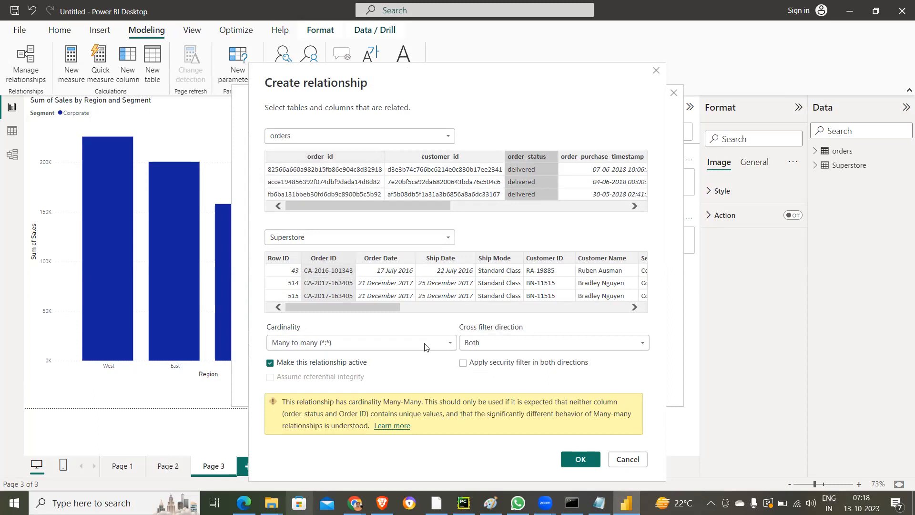
pyautogui.click(347, 154)
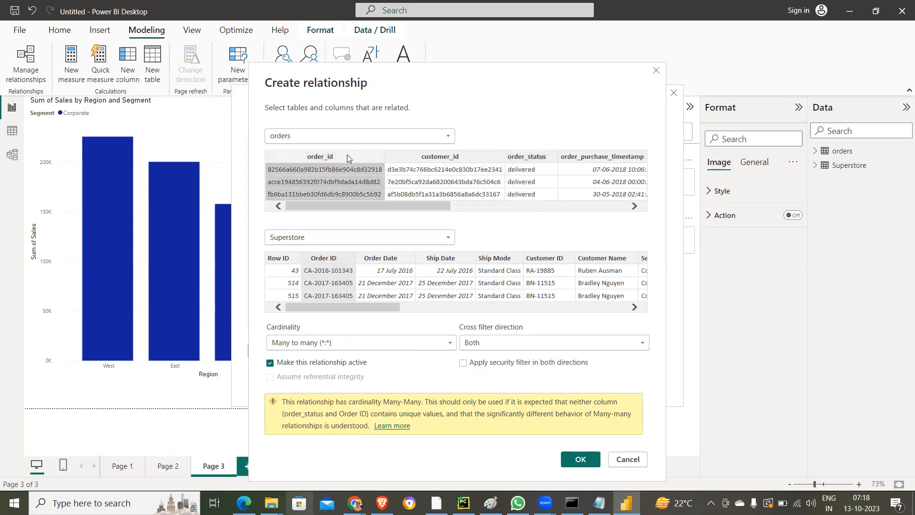
pyautogui.click(338, 257)
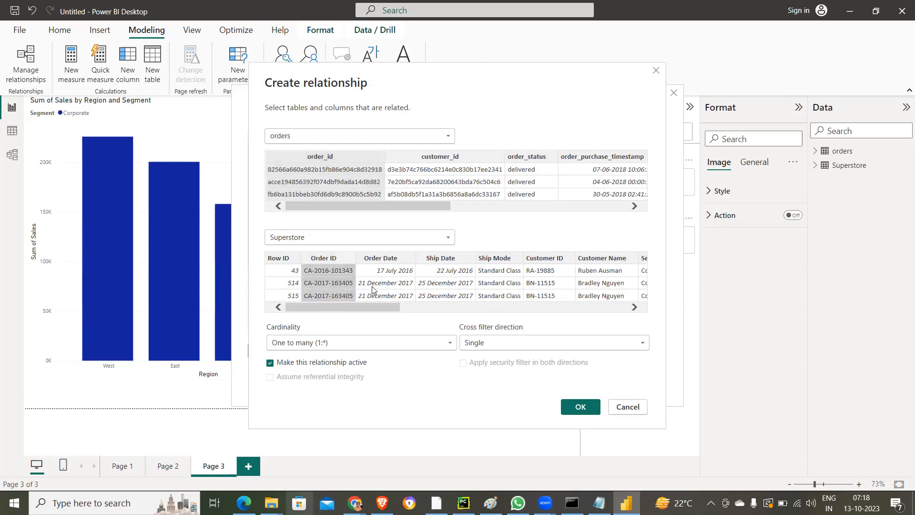
pyautogui.click(575, 406)
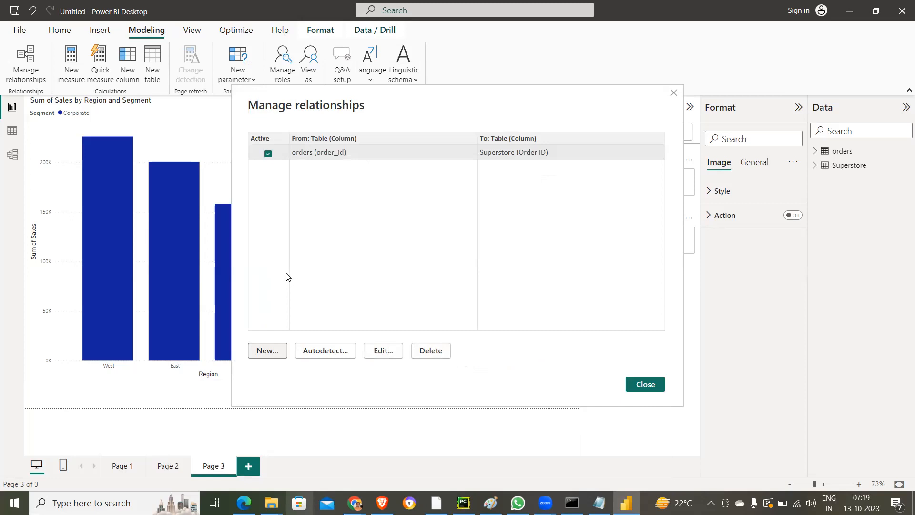
pyautogui.click(646, 385)
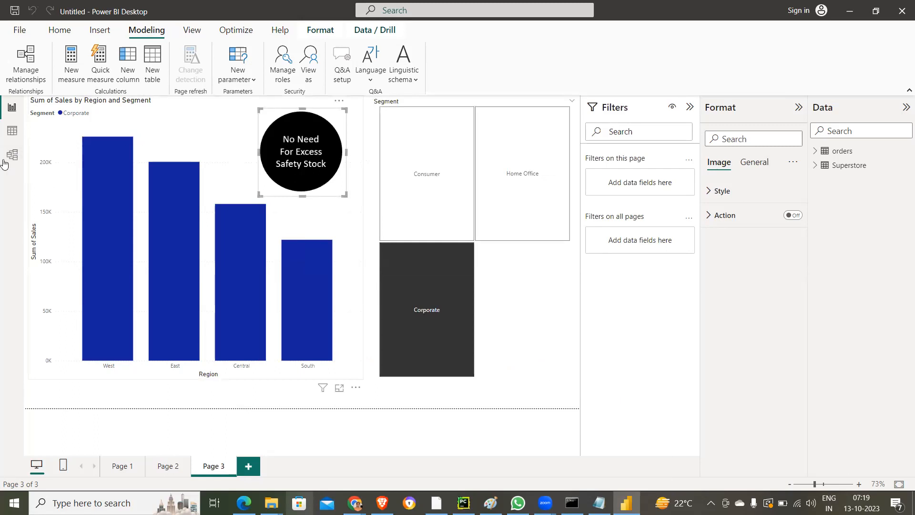
# - In the model view, move the orders table away from Superstore and examine the relationship line between them
pyautogui.click(9, 157)
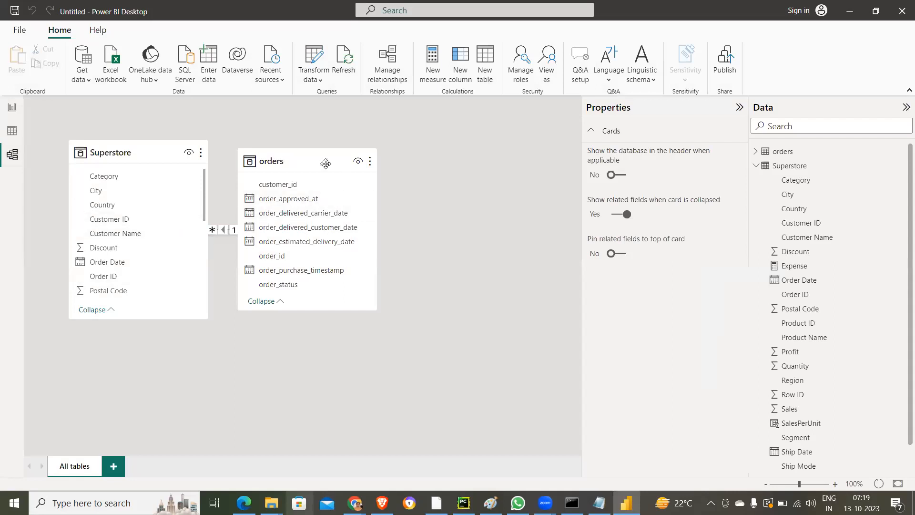
pyautogui.moveTo(325, 164); pyautogui.dragTo(481, 175)
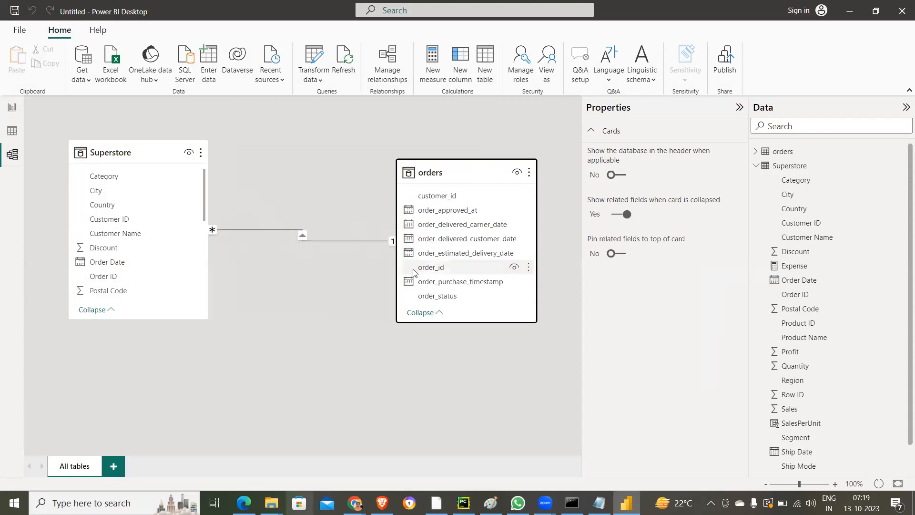
pyautogui.click(390, 241)
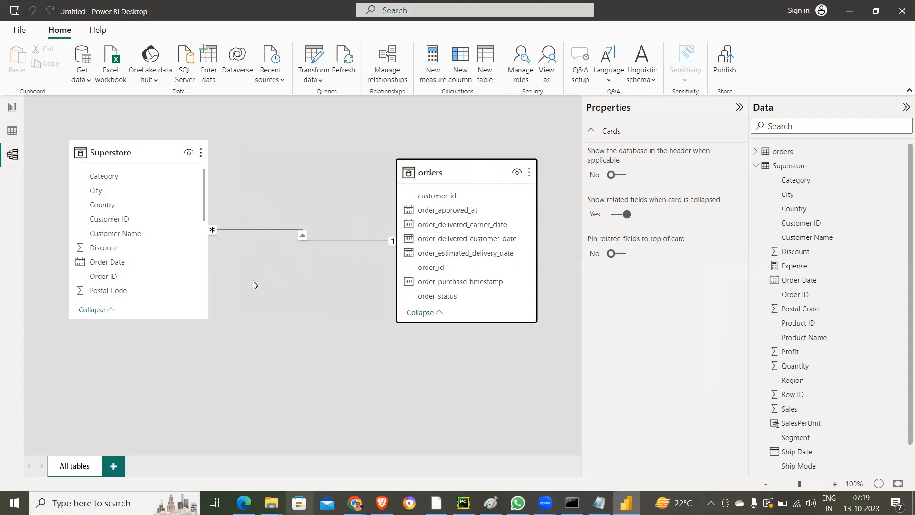